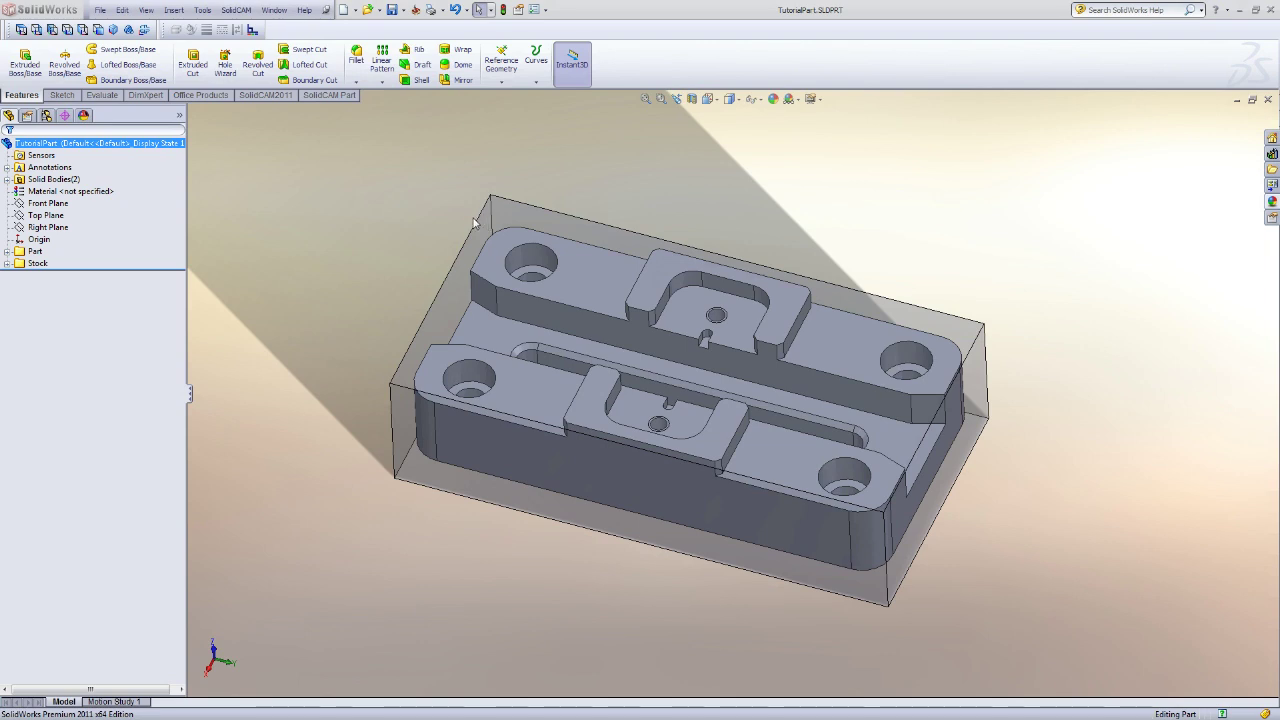
View the stock's top face Normal To, rolled level and zoomed in
{"action": "middle_click_drag", "start_coordinate": [434, 206], "coordinate": [439, 358]}
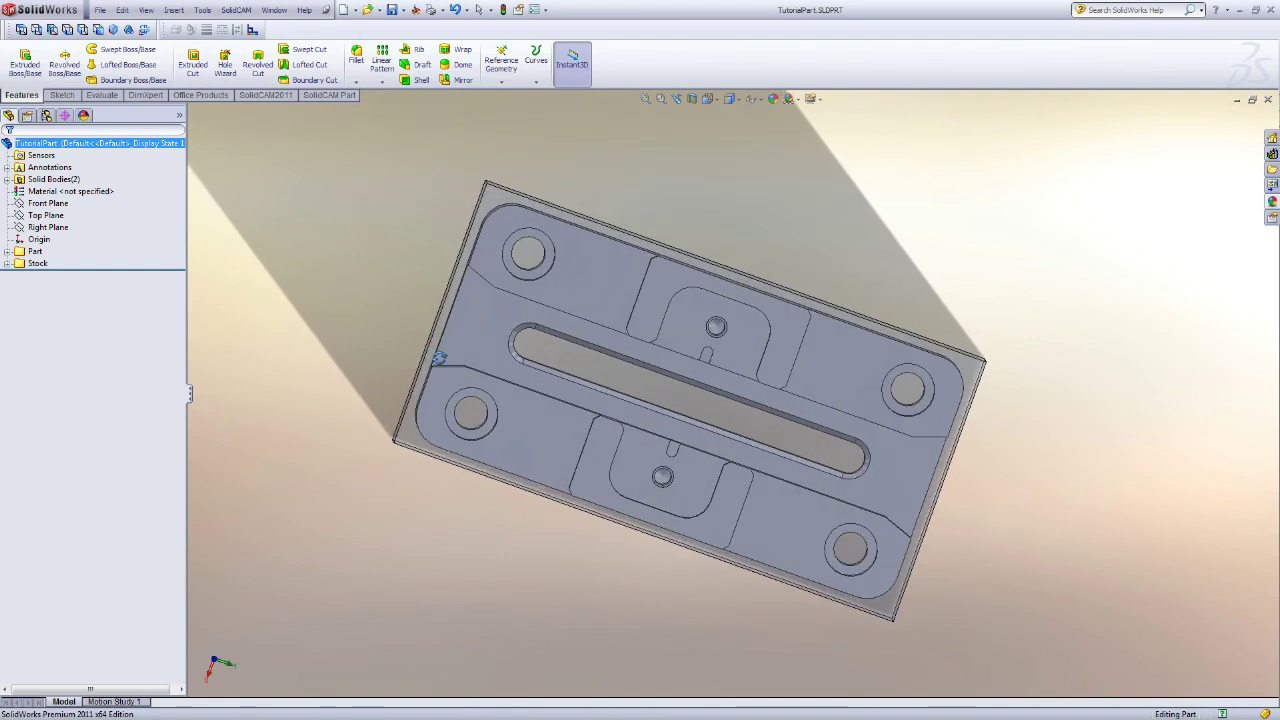
{"action": "left_click", "coordinate": [519, 411]}
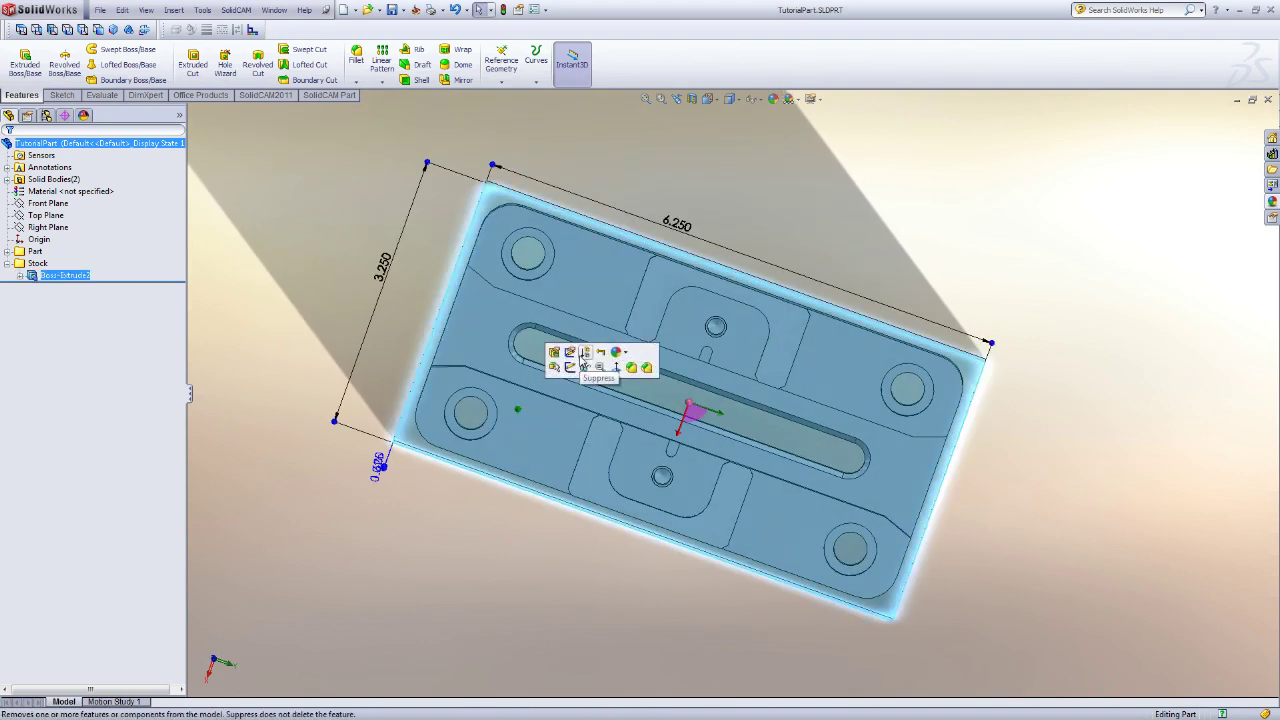
{"action": "key", "text": "space"}
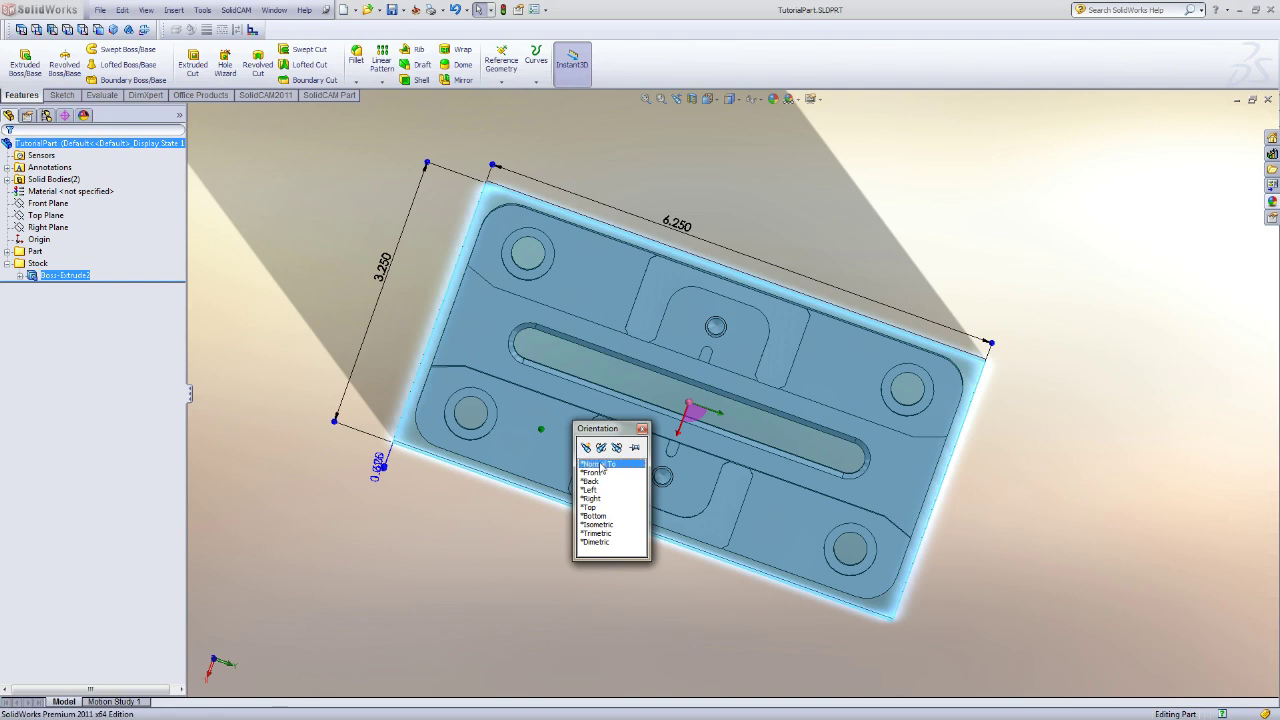
{"action": "left_click", "coordinate": [600, 465]}
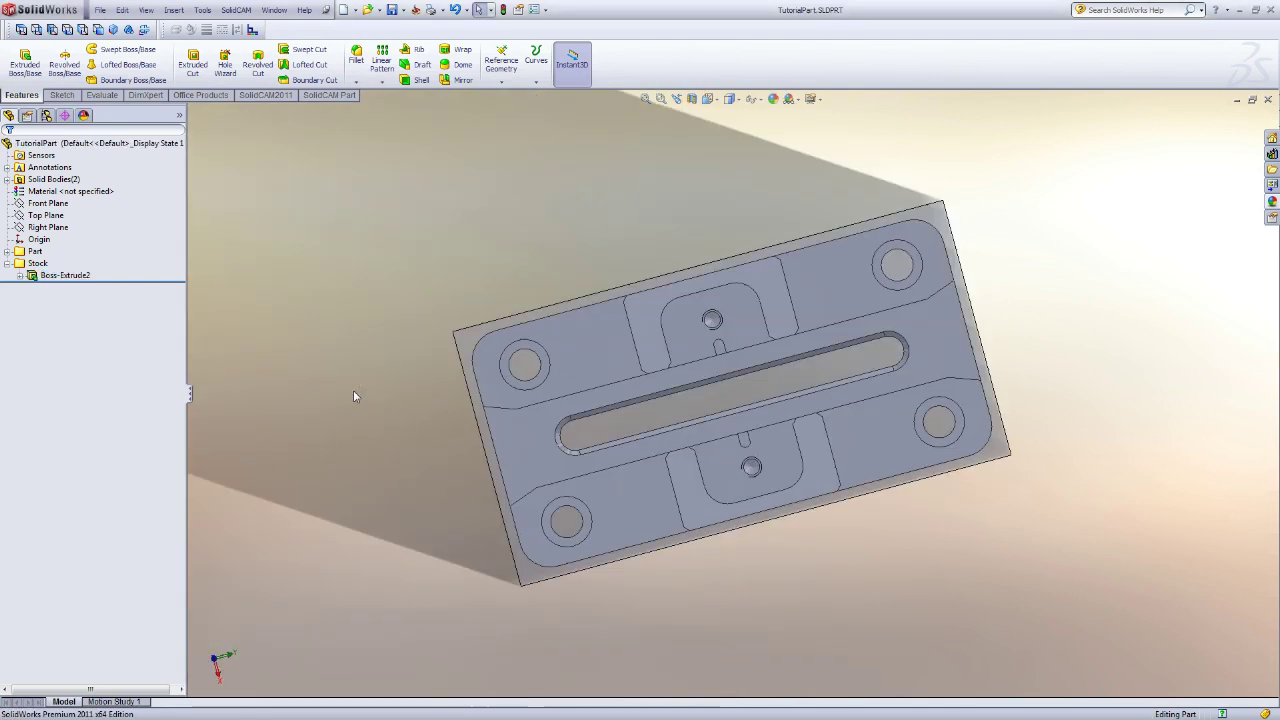
{"action": "key", "text": "alt+Right"}
{"action": "scroll", "coordinate": [458, 445], "scroll_direction": "down", "scroll_amount": 4}
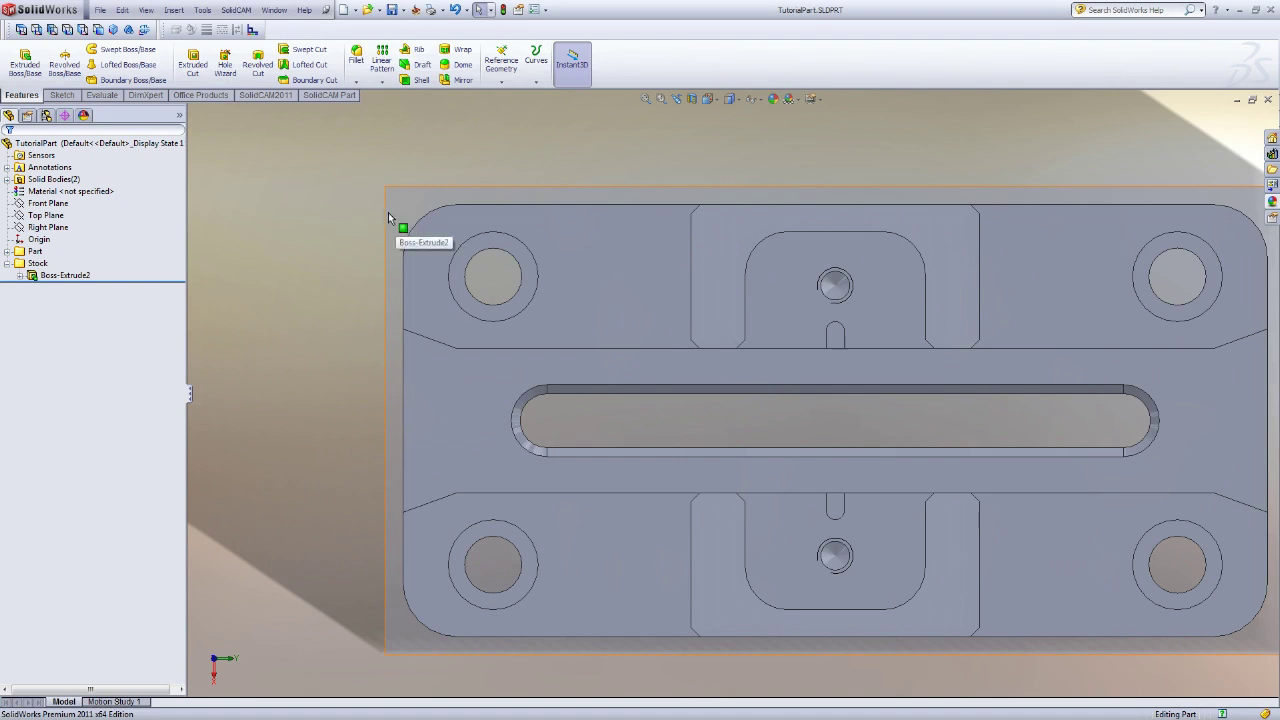
Select and deselect the stock's left and top edges to inspect them
{"action": "left_click", "coordinate": [386, 216]}
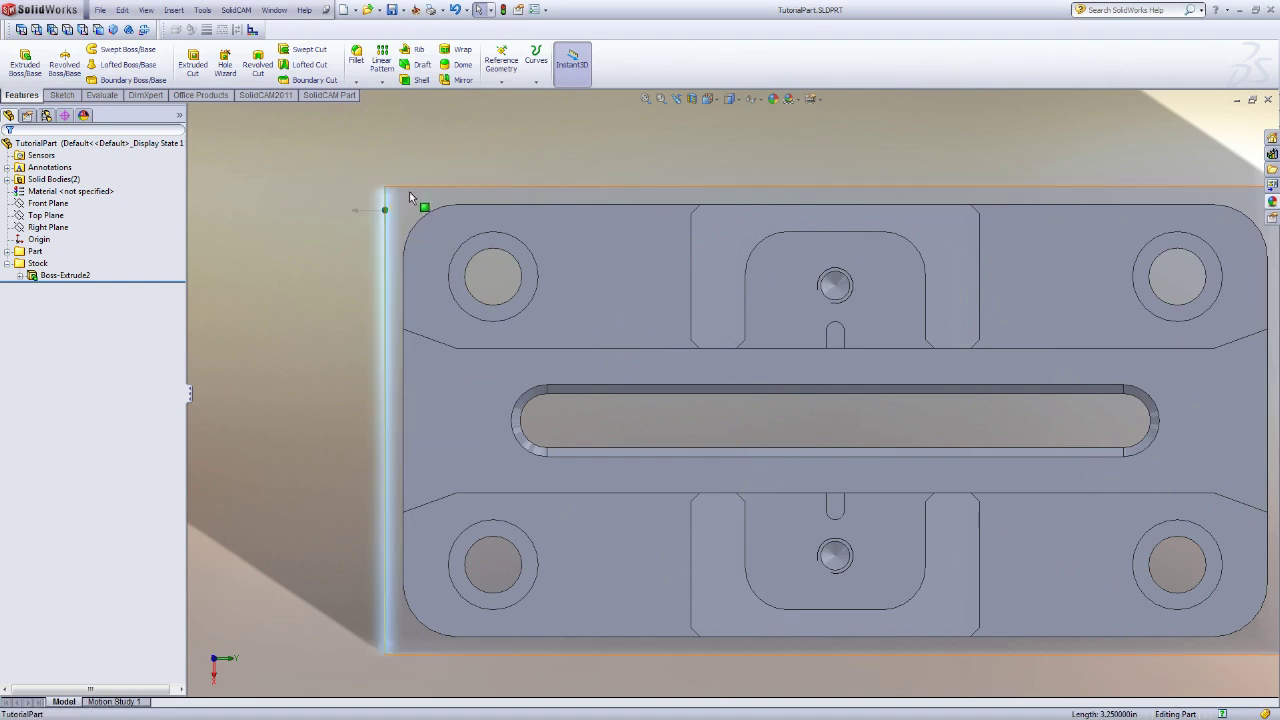
{"action": "left_click", "coordinate": [418, 188], "text": "ctrl"}
{"action": "left_click", "coordinate": [354, 261]}
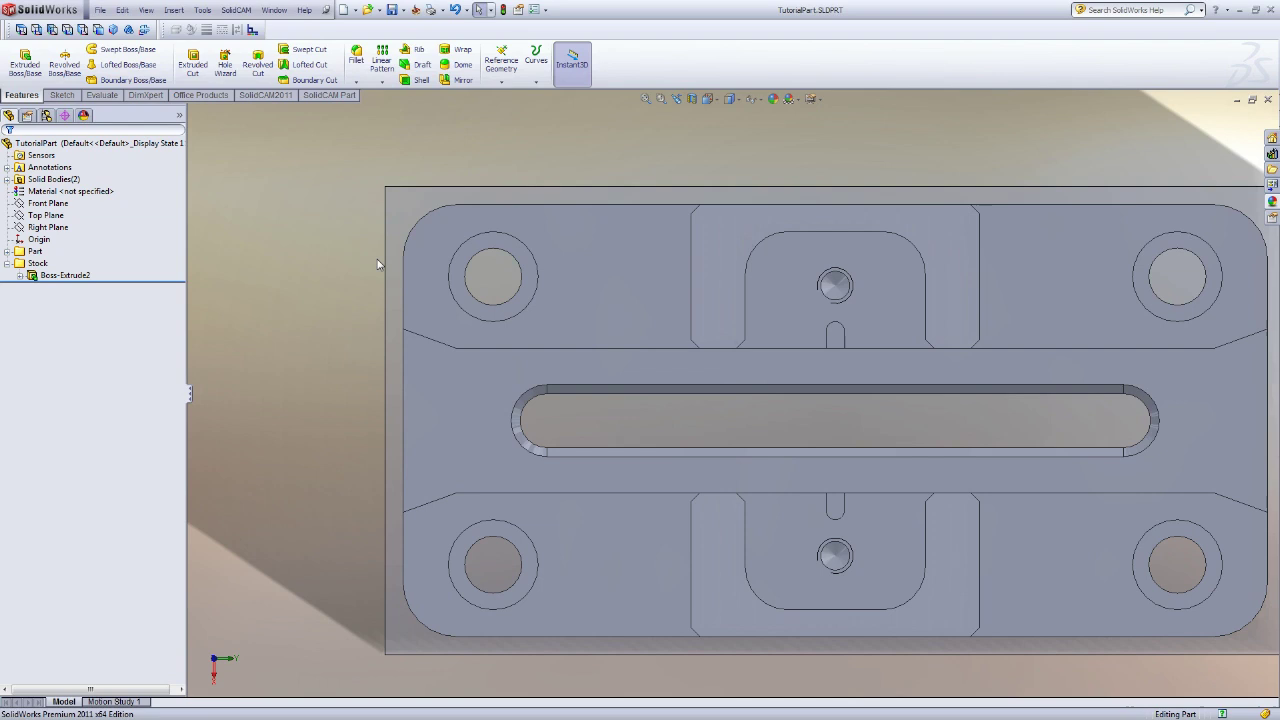
{"action": "left_click", "coordinate": [384, 264]}
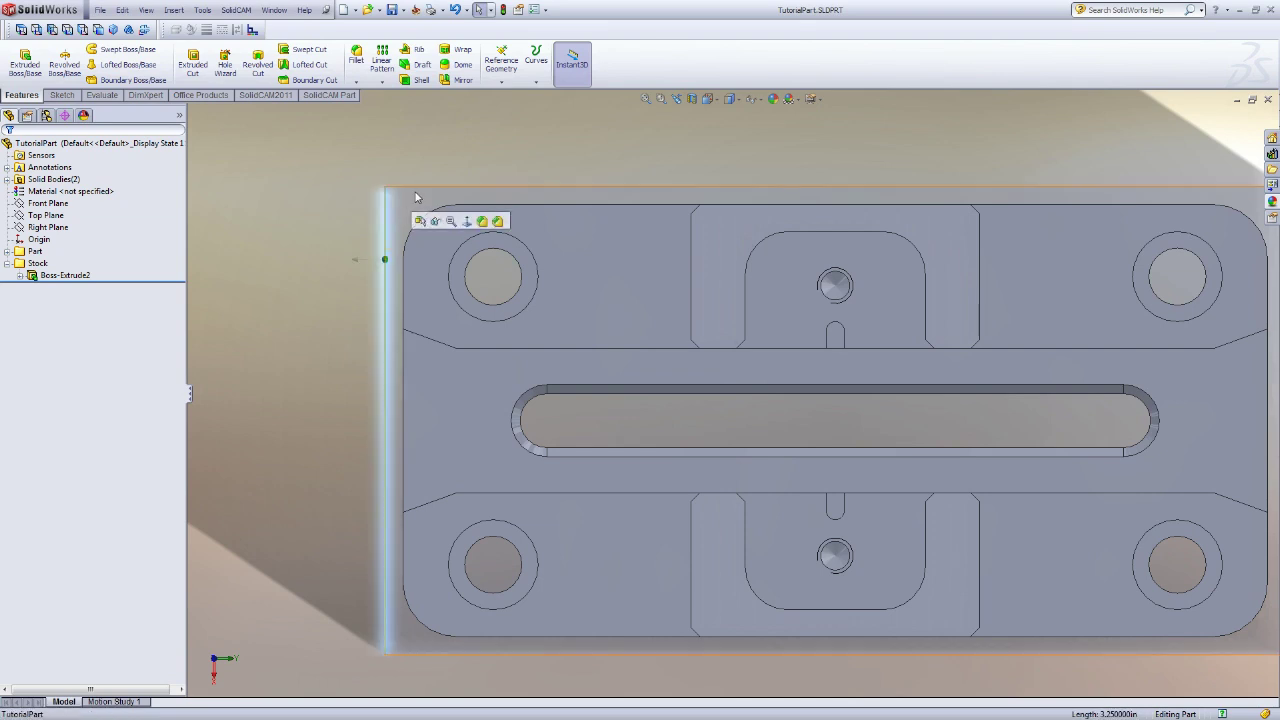
{"action": "left_click", "coordinate": [413, 163]}
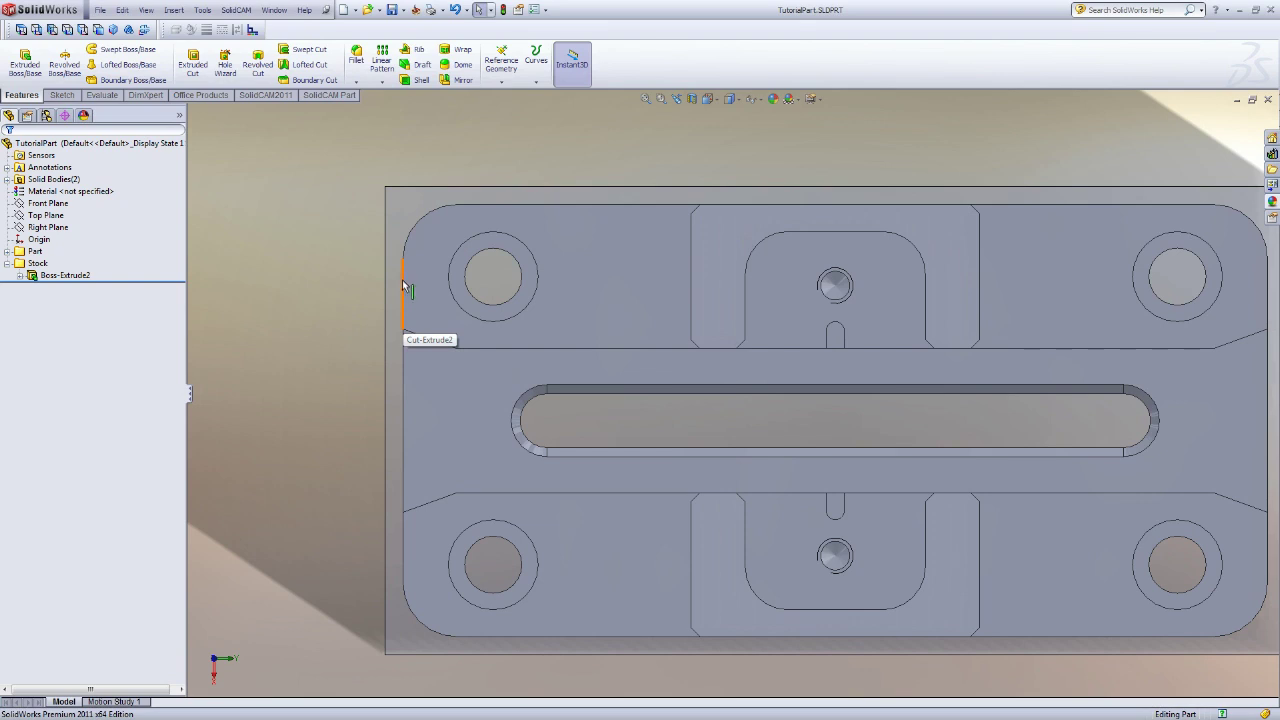
{"action": "left_click", "coordinate": [385, 289]}
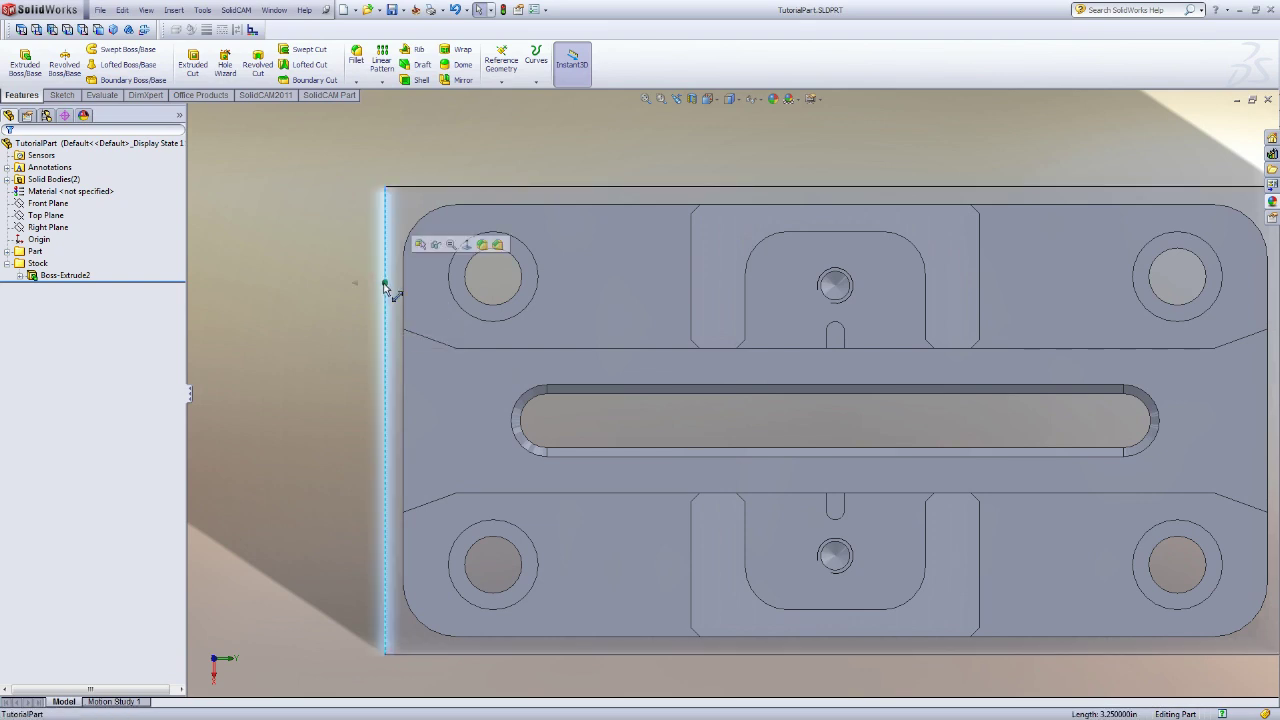
{"action": "left_click", "coordinate": [353, 316]}
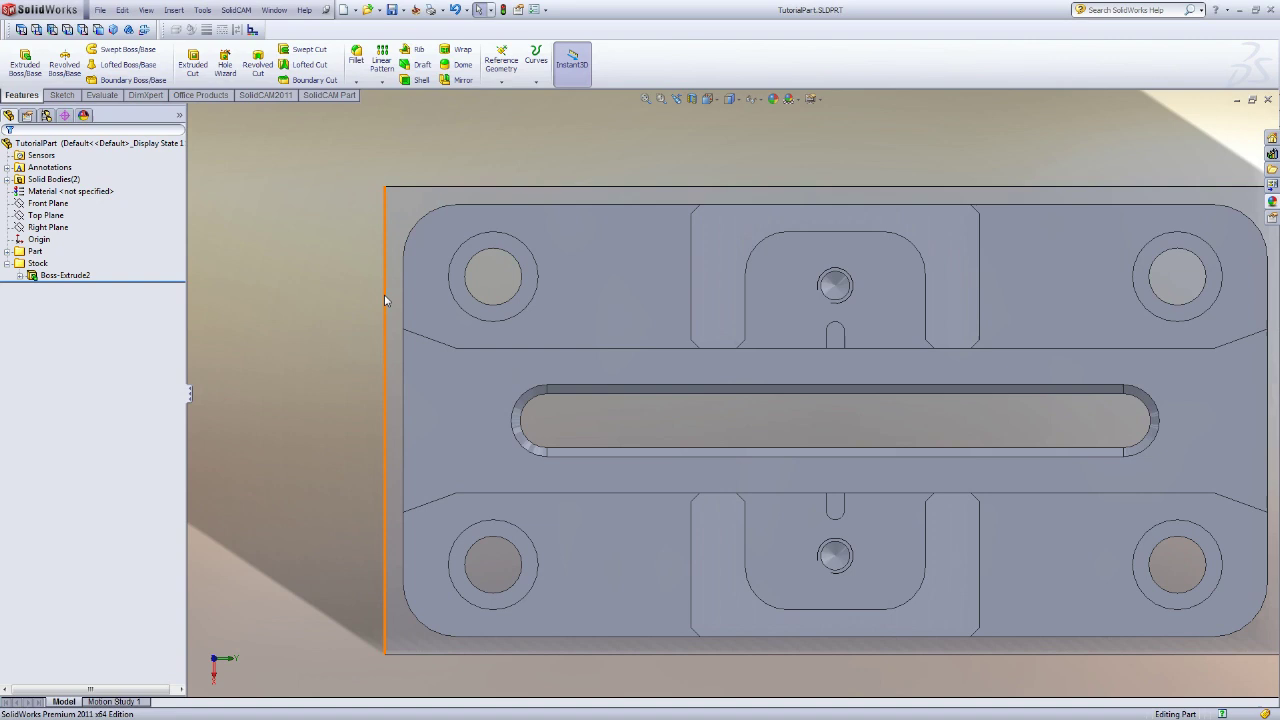
{"action": "left_click", "coordinate": [384, 296]}
{"action": "left_click", "coordinate": [367, 313]}
{"action": "middle_click_drag", "start_coordinate": [829, 443], "coordinate": [735, 419], "text": "ctrl"}
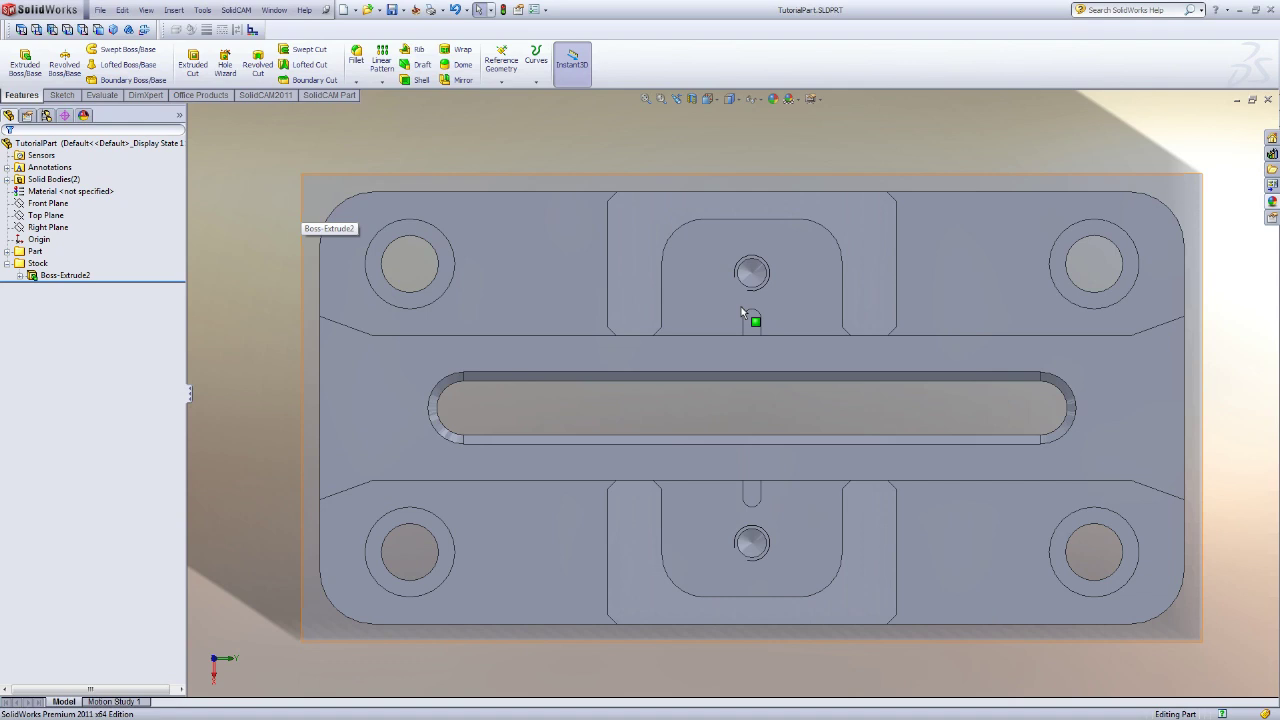
{"action": "left_click", "coordinate": [302, 192]}
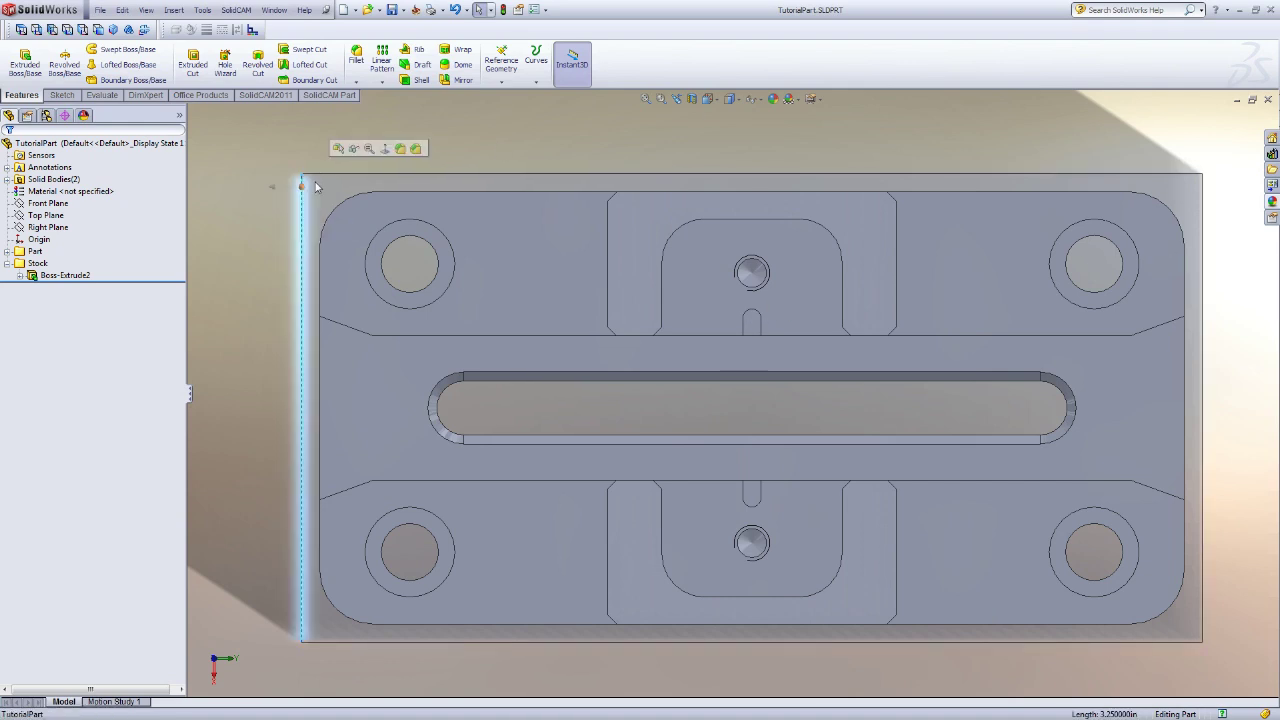
{"action": "left_click", "coordinate": [1208, 234]}
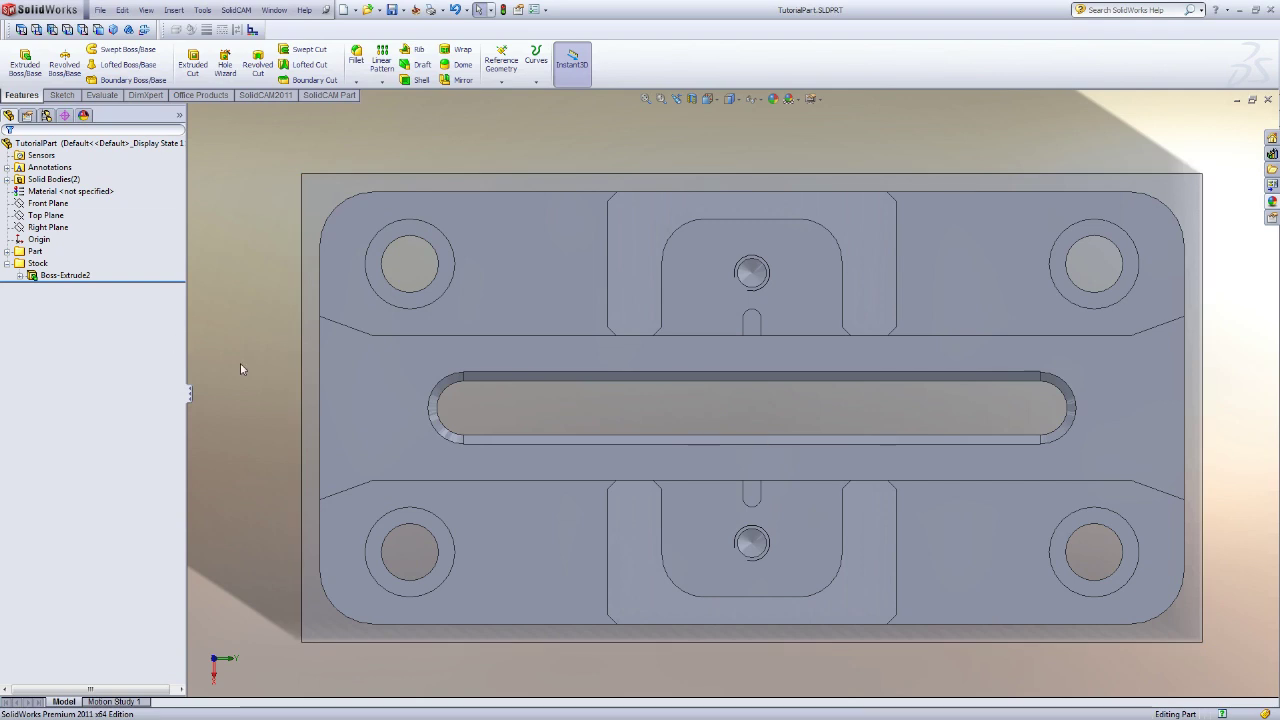
{"action": "middle_click_drag", "start_coordinate": [240, 369], "coordinate": [436, 421]}
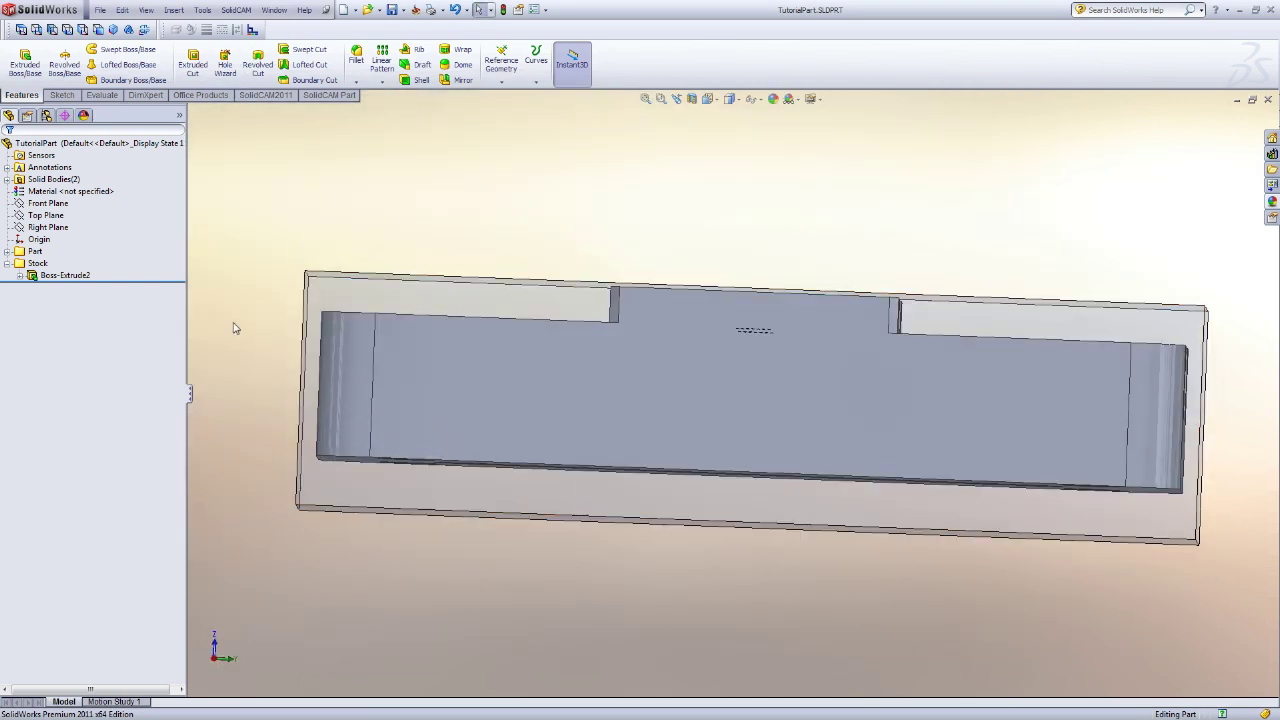
{"action": "middle_click_drag", "start_coordinate": [234, 325], "coordinate": [250, 342]}
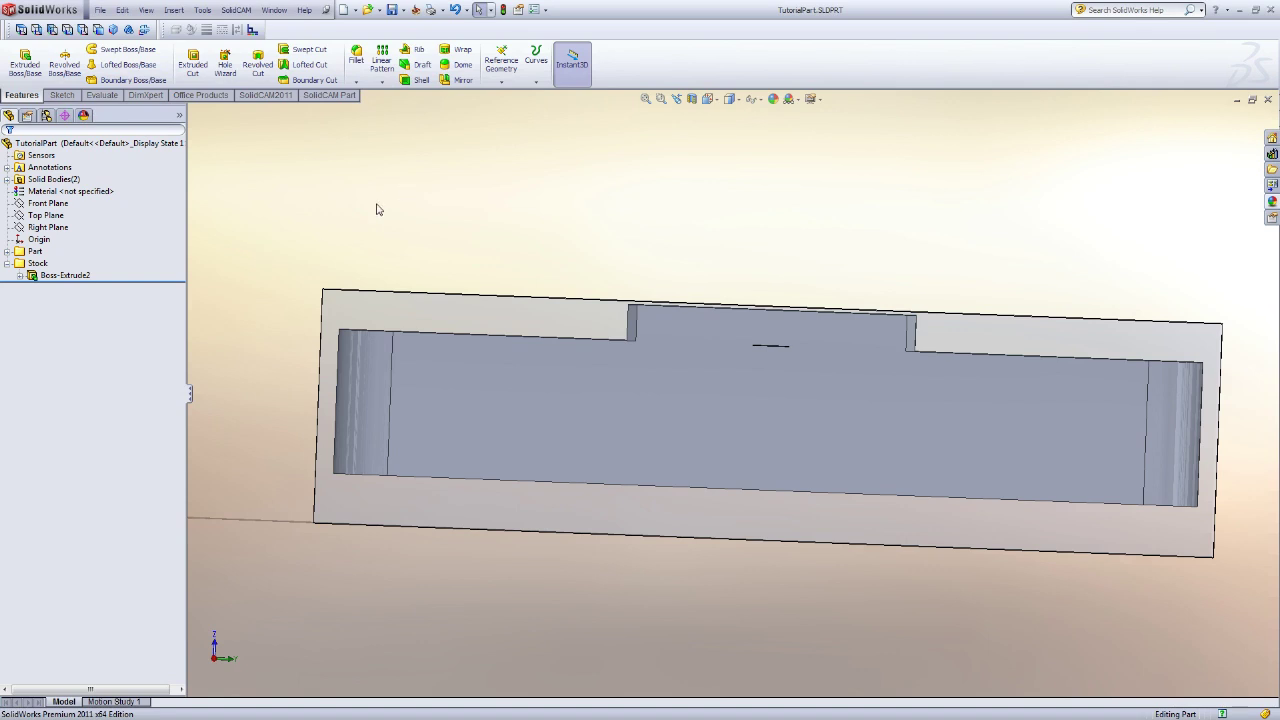
{"action": "middle_click_drag", "start_coordinate": [487, 195], "coordinate": [373, 300]}
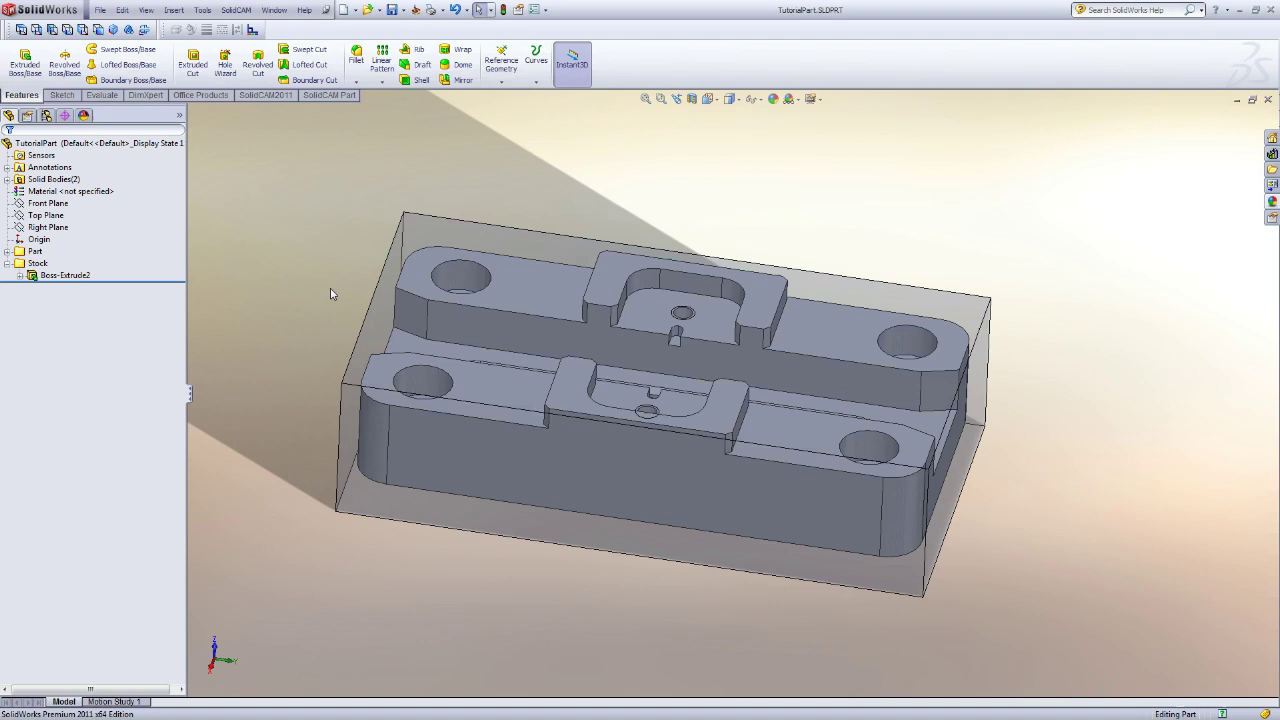
Select the stock's top face, then clear it and orbit the model slightly
{"action": "left_click", "coordinate": [411, 228]}
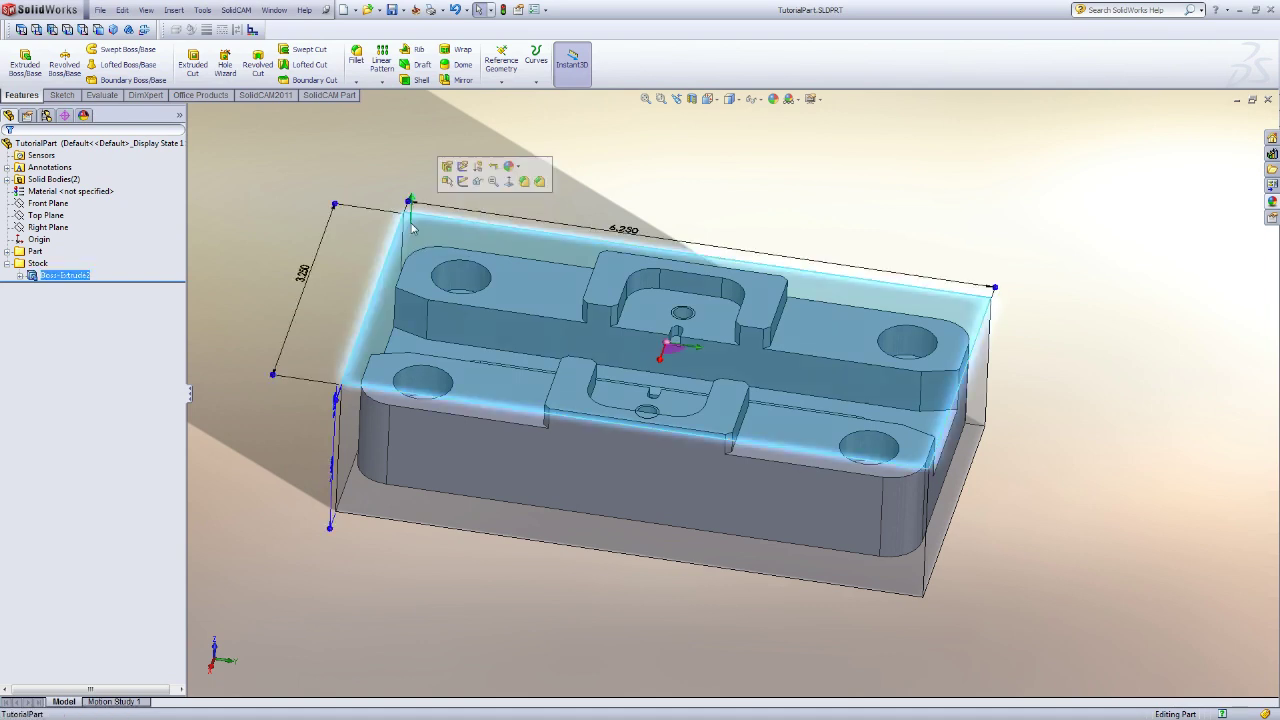
{"action": "key", "text": "Escape"}
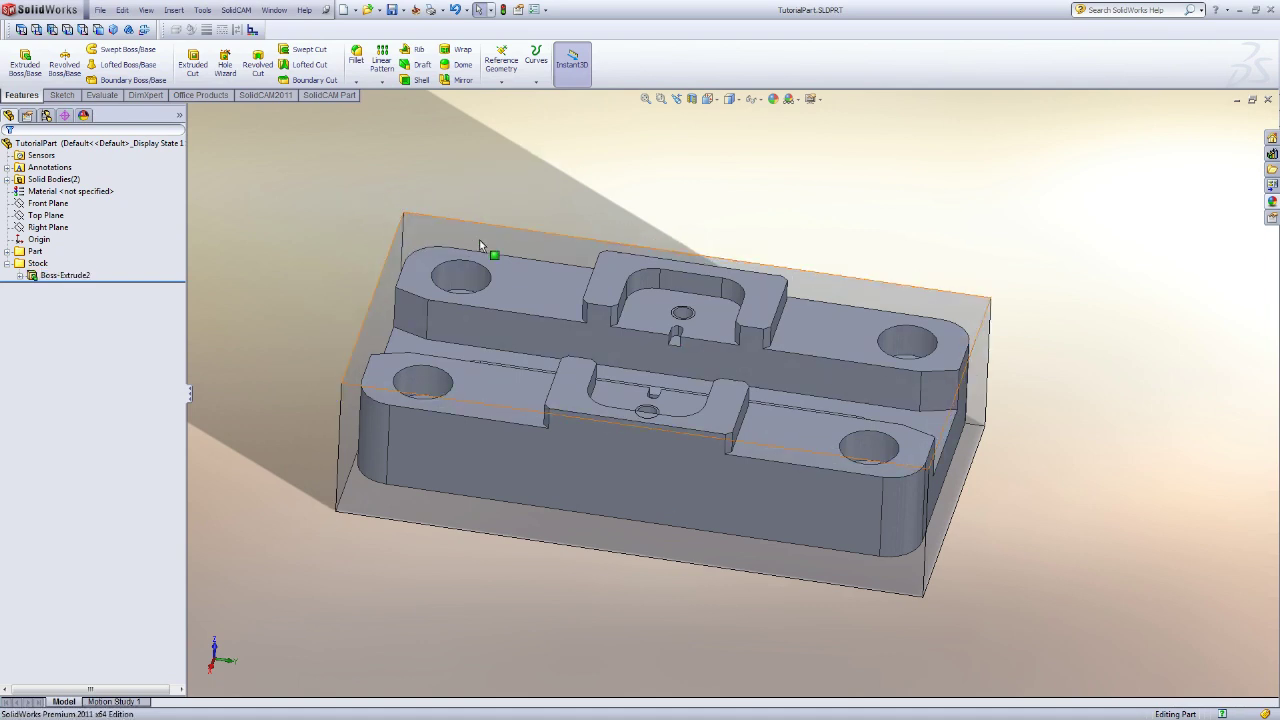
{"action": "left_click", "coordinate": [464, 237]}
{"action": "key", "text": "space"}
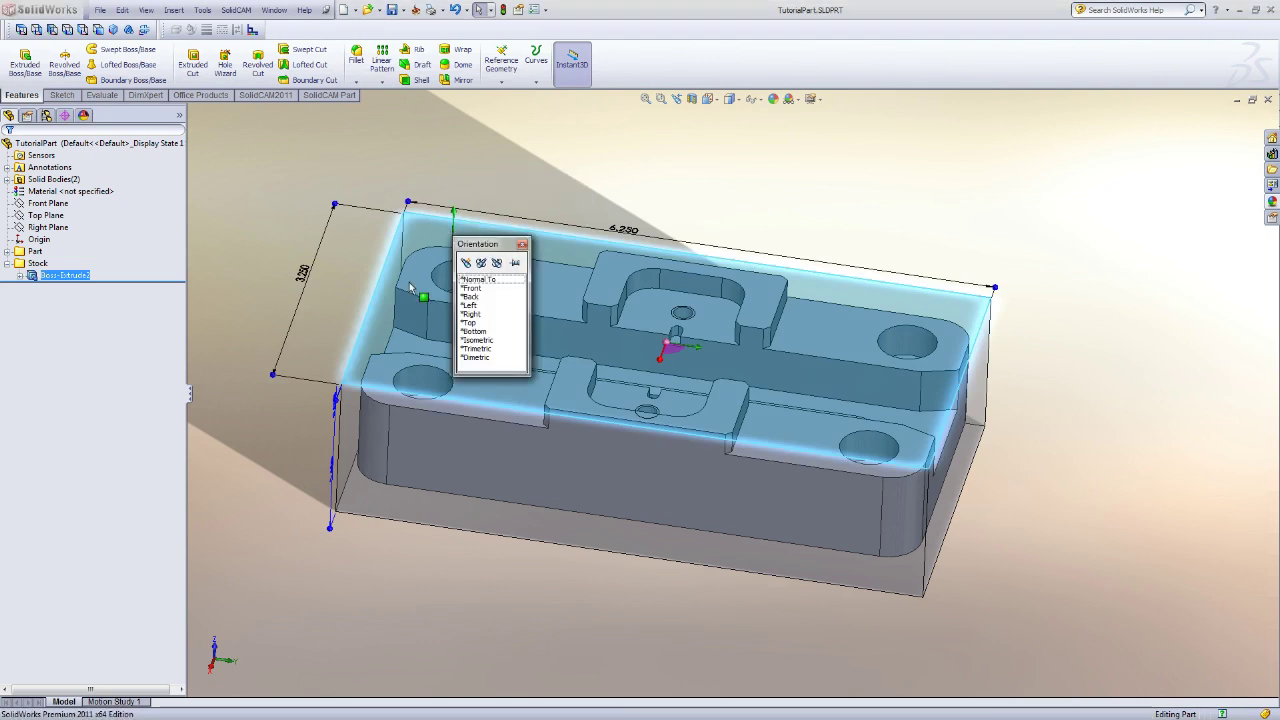
{"action": "left_click", "coordinate": [354, 262]}
{"action": "middle_click_drag", "start_coordinate": [354, 262], "coordinate": [448, 235]}
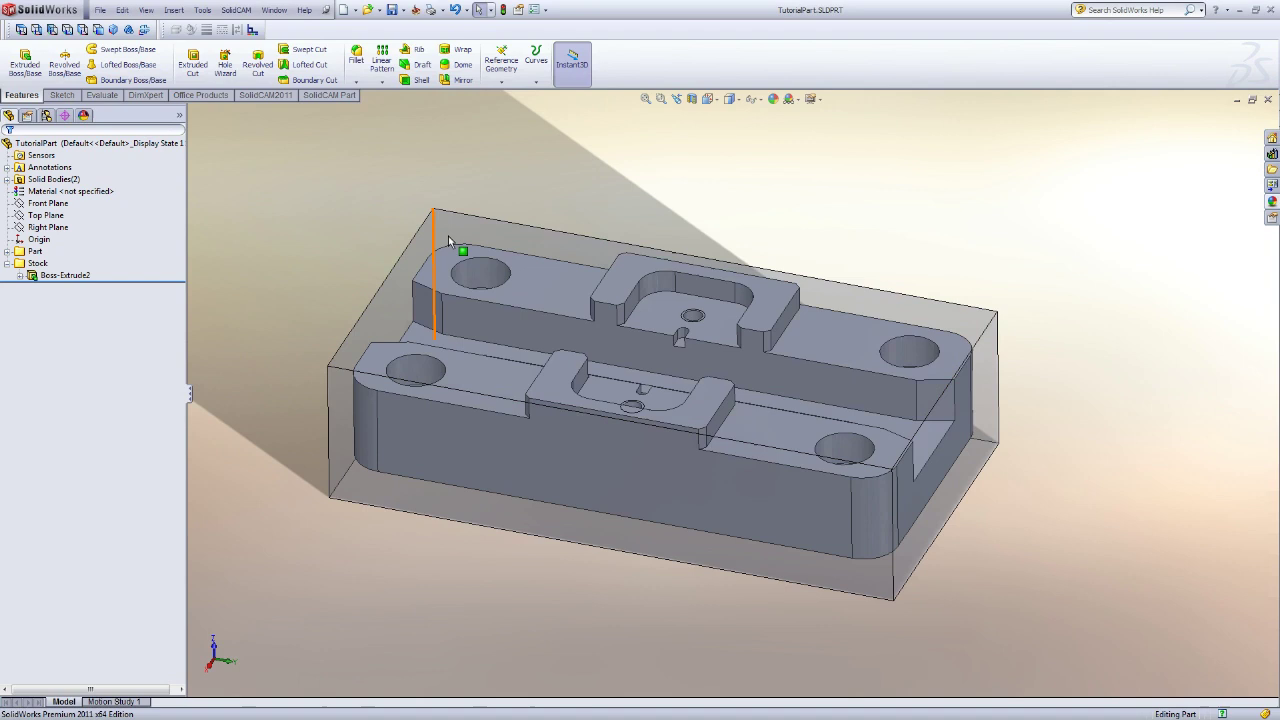
Look Normal To the stock's top face, keep the view level, and reselect the face
{"action": "left_click", "coordinate": [456, 238]}
{"action": "key", "text": "space"}
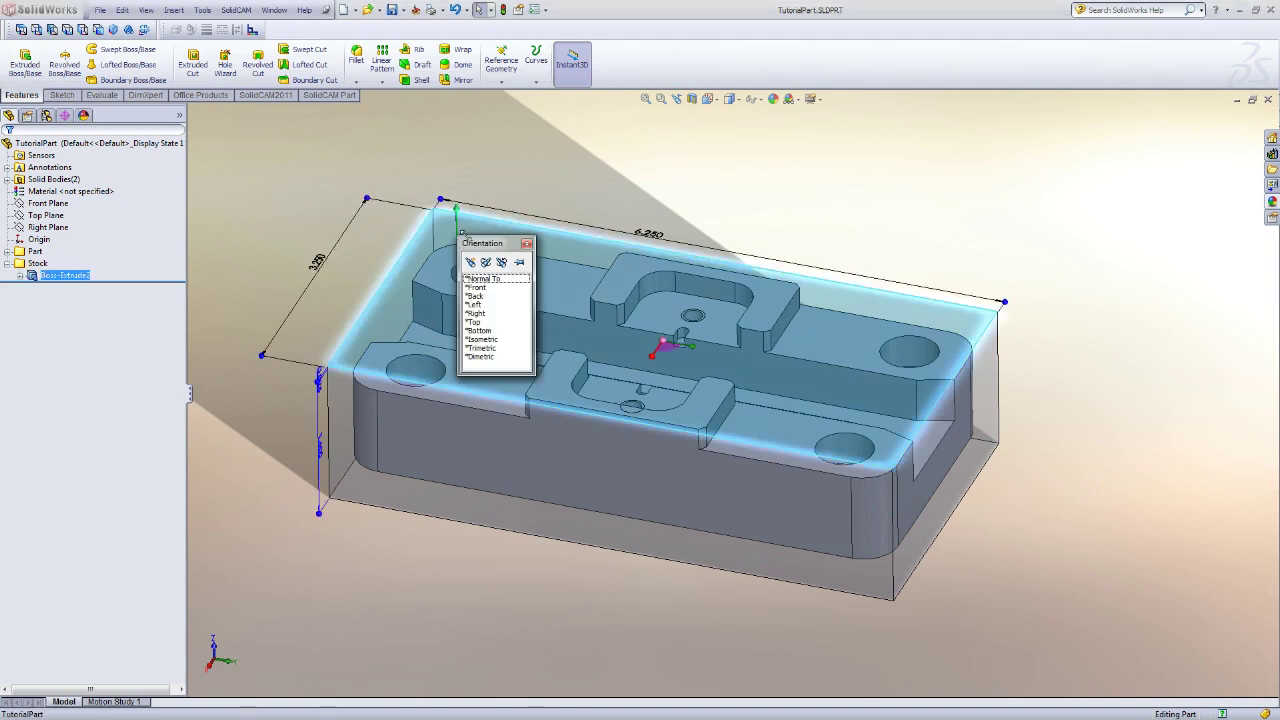
{"action": "left_click", "coordinate": [500, 280]}
{"action": "left_click", "coordinate": [438, 262]}
{"action": "key", "text": "alt+Right"}
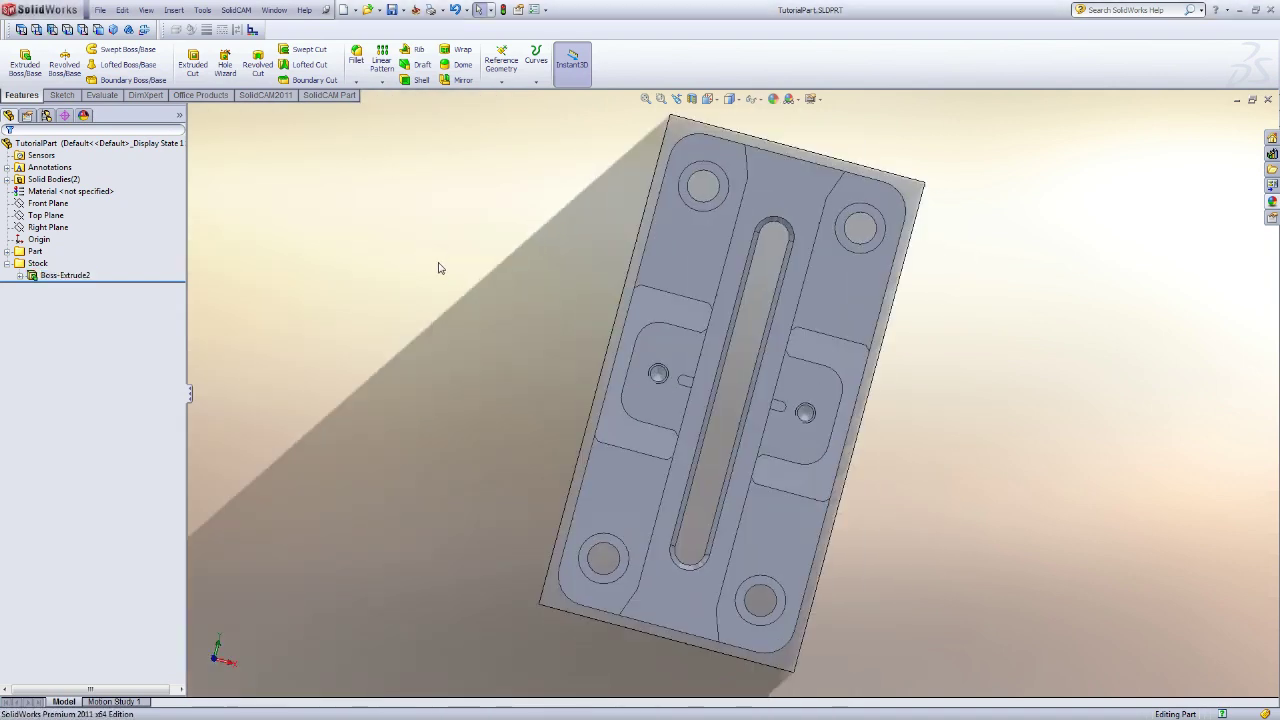
{"action": "key", "text": "alt+Left"}
{"action": "key", "text": "alt+Left"}
{"action": "left_click", "coordinate": [495, 267]}
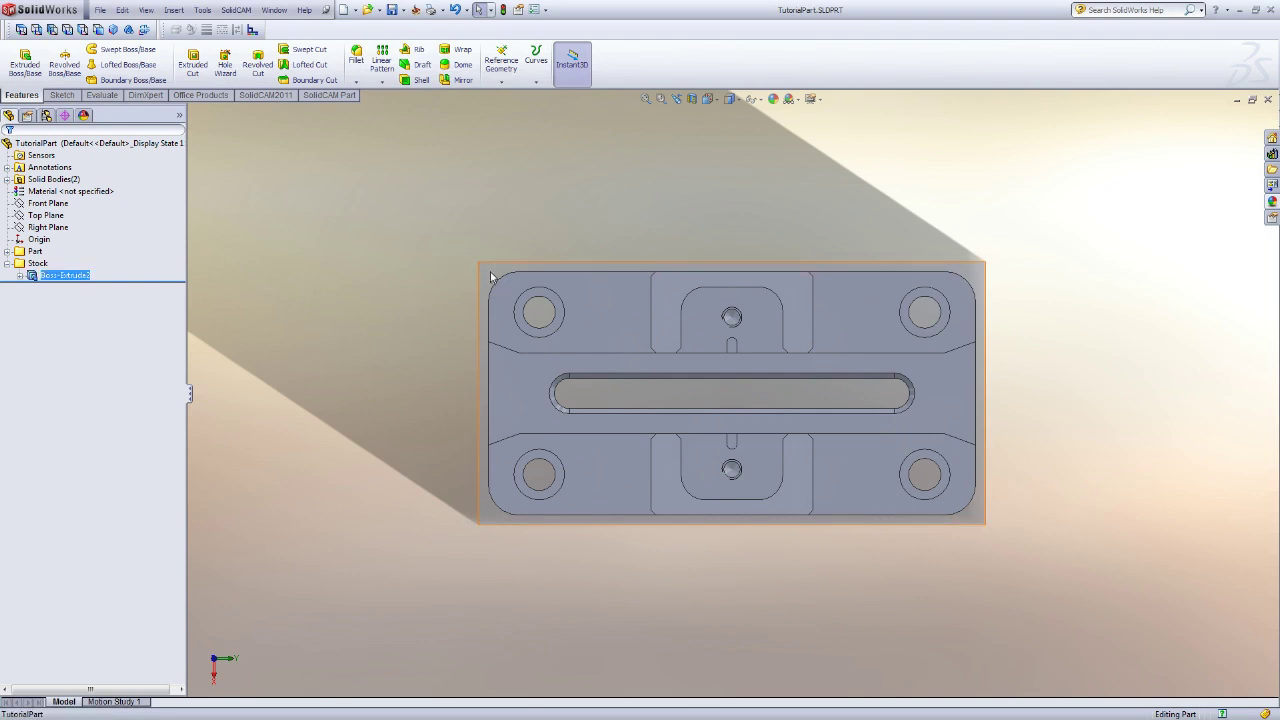
Start Sketch26 and convert the stock's left and top edges into sketch lines
{"action": "left_click", "coordinate": [541, 230]}
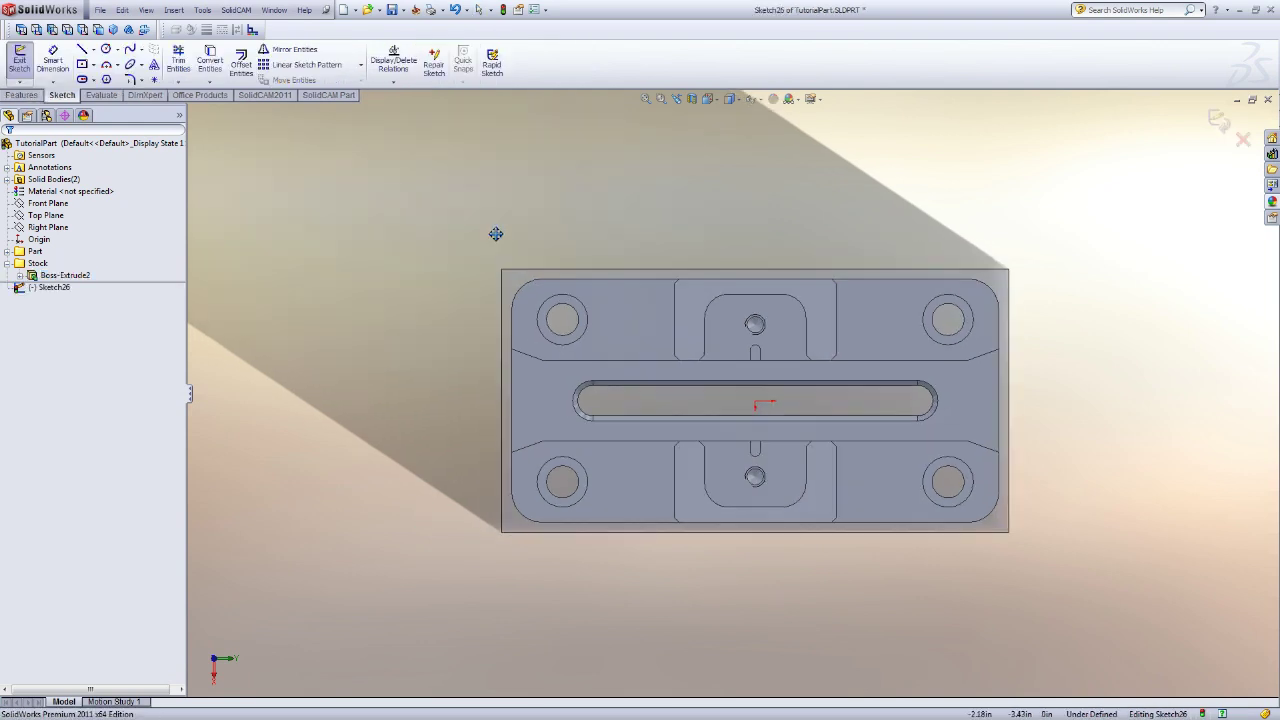
{"action": "scroll", "coordinate": [537, 269], "scroll_direction": "down", "scroll_amount": 5}
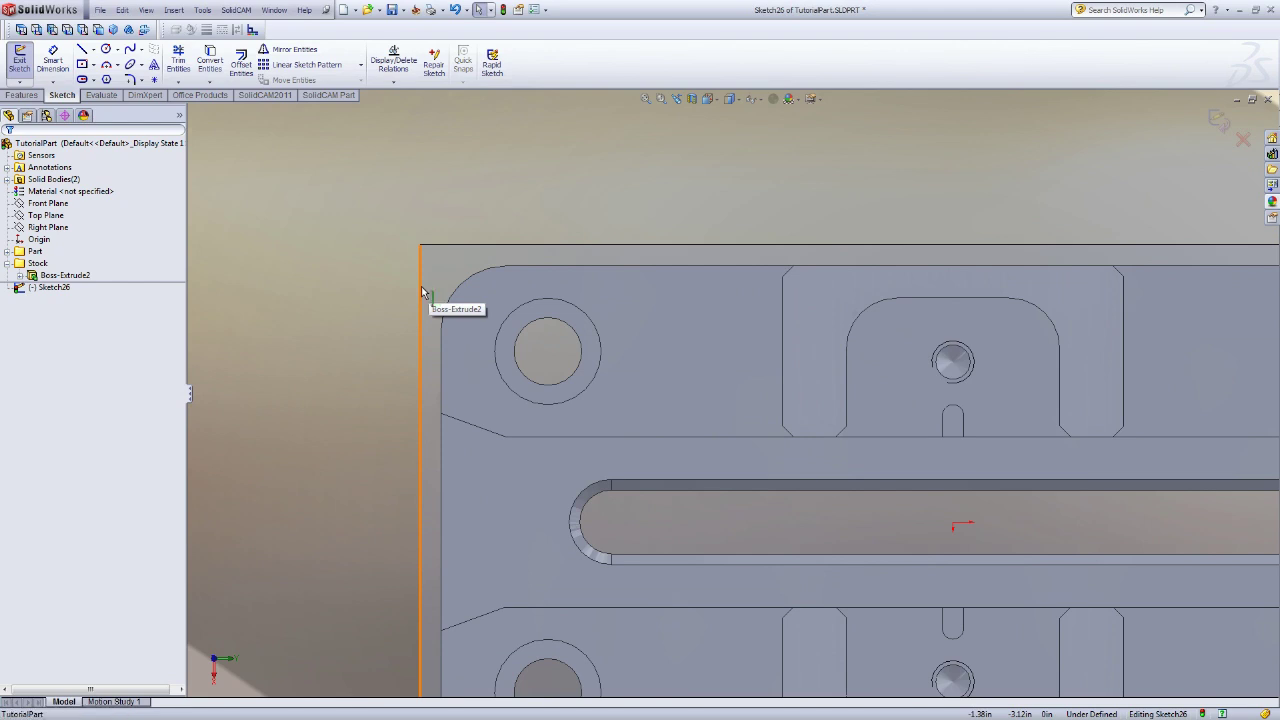
{"action": "left_click", "coordinate": [421, 287]}
{"action": "left_click", "coordinate": [468, 246], "text": "ctrl"}
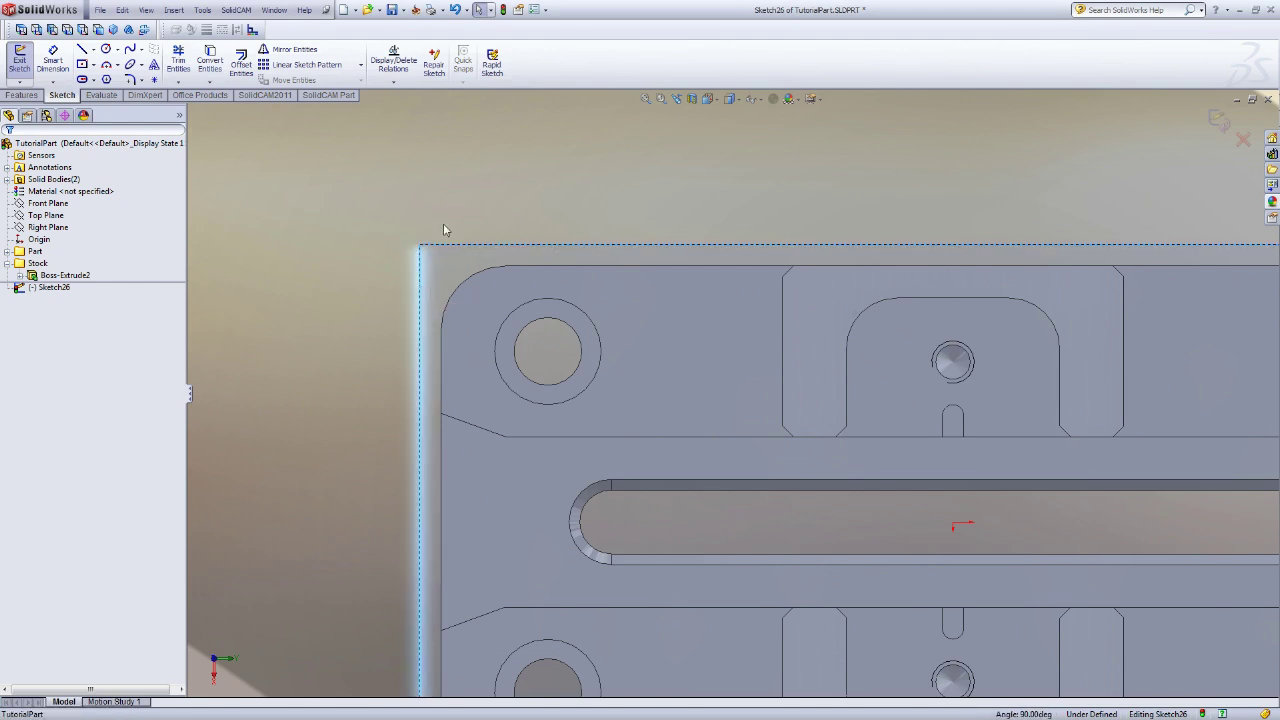
{"action": "left_click", "coordinate": [209, 60]}
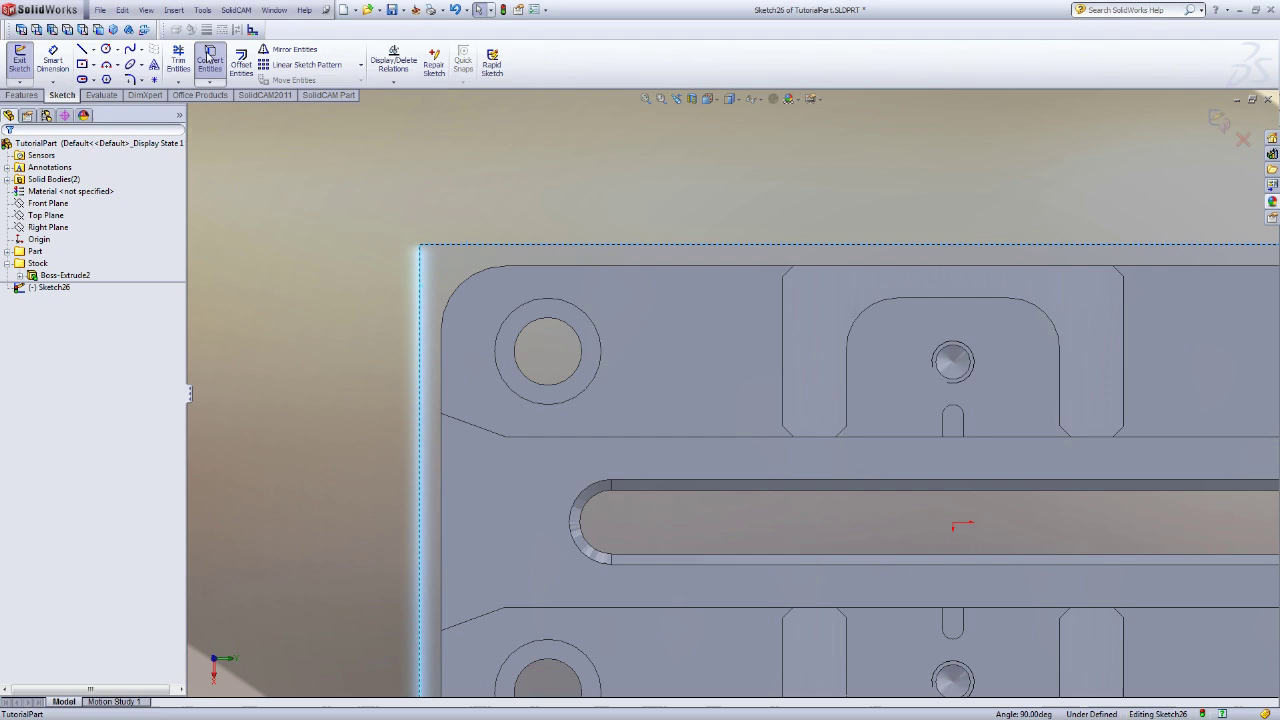
{"action": "key", "text": "f"}
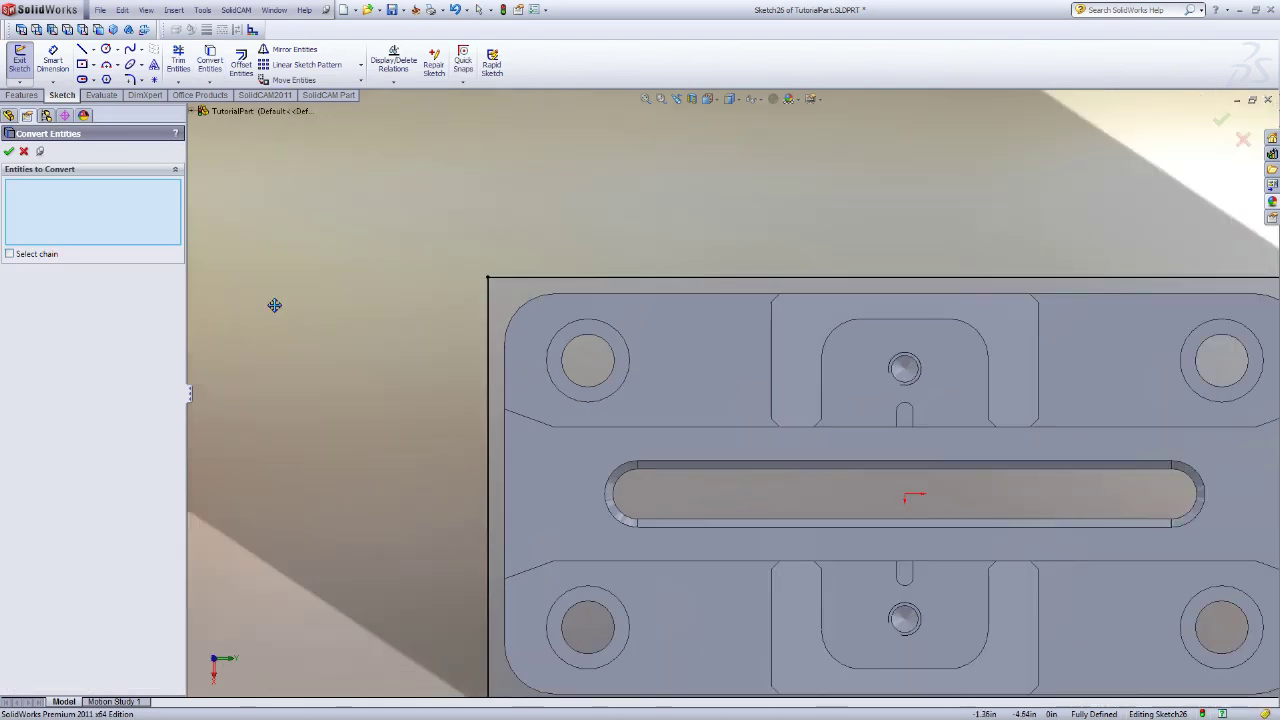
{"action": "left_click", "coordinate": [1221, 119]}
{"action": "mouse_move", "coordinate": [308, 481]}
{"action": "middle_mouse_down"}
{"action": "mouse_move", "coordinate": [331, 369]}
{"action": "mouse_move", "coordinate": [294, 274]}
{"action": "mouse_move", "coordinate": [229, 261]}
{"action": "mouse_move", "coordinate": [251, 351]}
{"action": "mouse_move", "coordinate": [461, 223]}
{"action": "middle_mouse_up"}
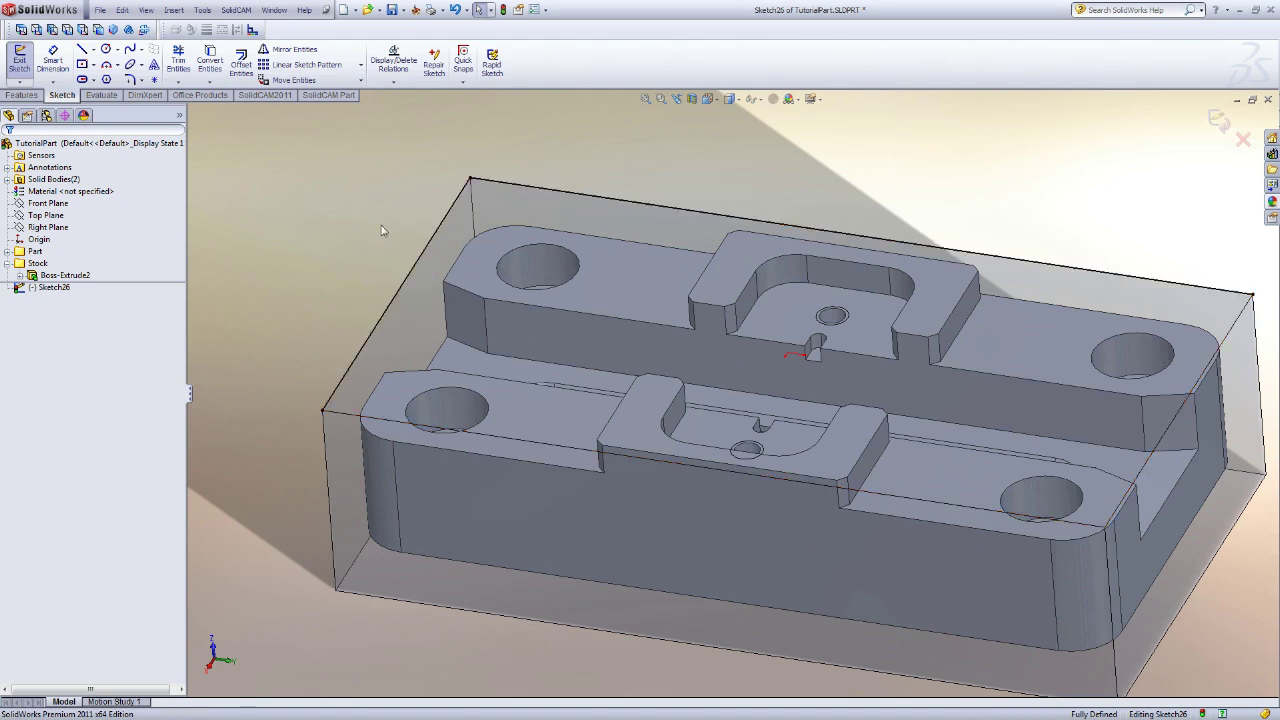
{"action": "mouse_move", "coordinate": [381, 225]}
{"action": "middle_mouse_down"}
{"action": "mouse_move", "coordinate": [414, 109]}
{"action": "mouse_move", "coordinate": [388, 220]}
{"action": "middle_mouse_up"}
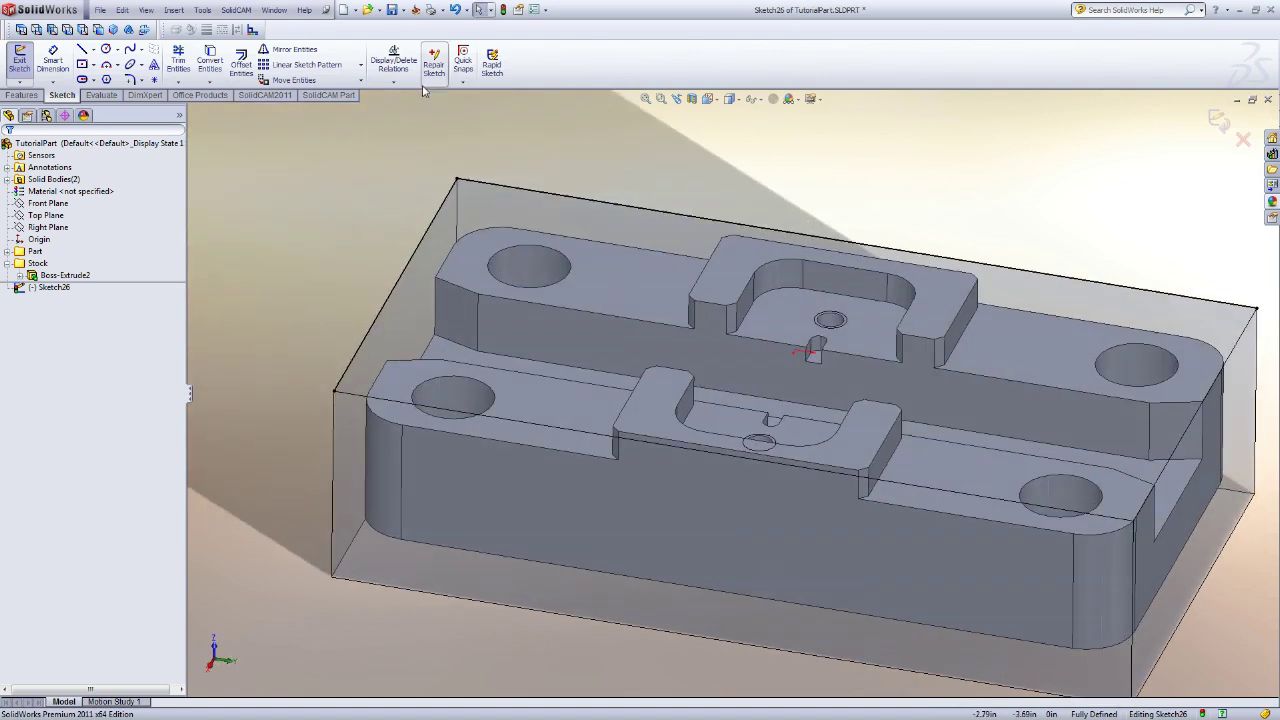
Exit Sketch26 and clear the selection
{"action": "left_click", "coordinate": [34, 96]}
{"action": "left_click", "coordinate": [503, 82]}
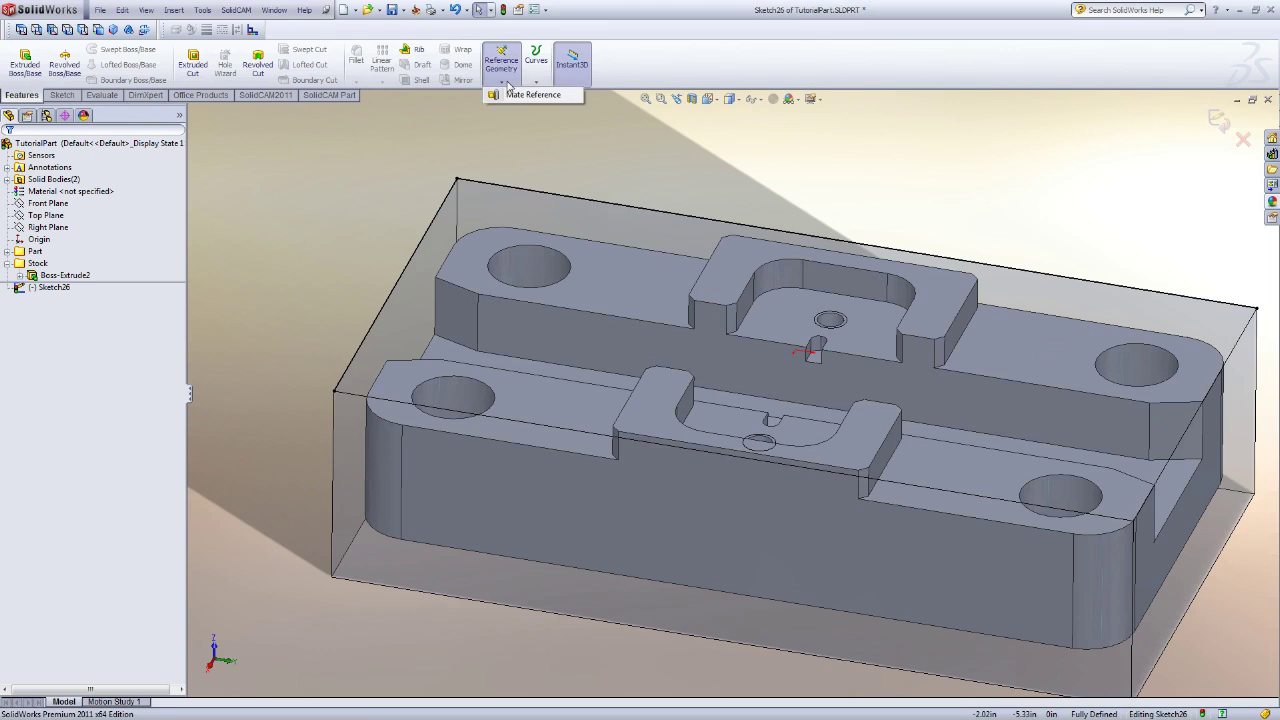
{"action": "left_click", "coordinate": [536, 82]}
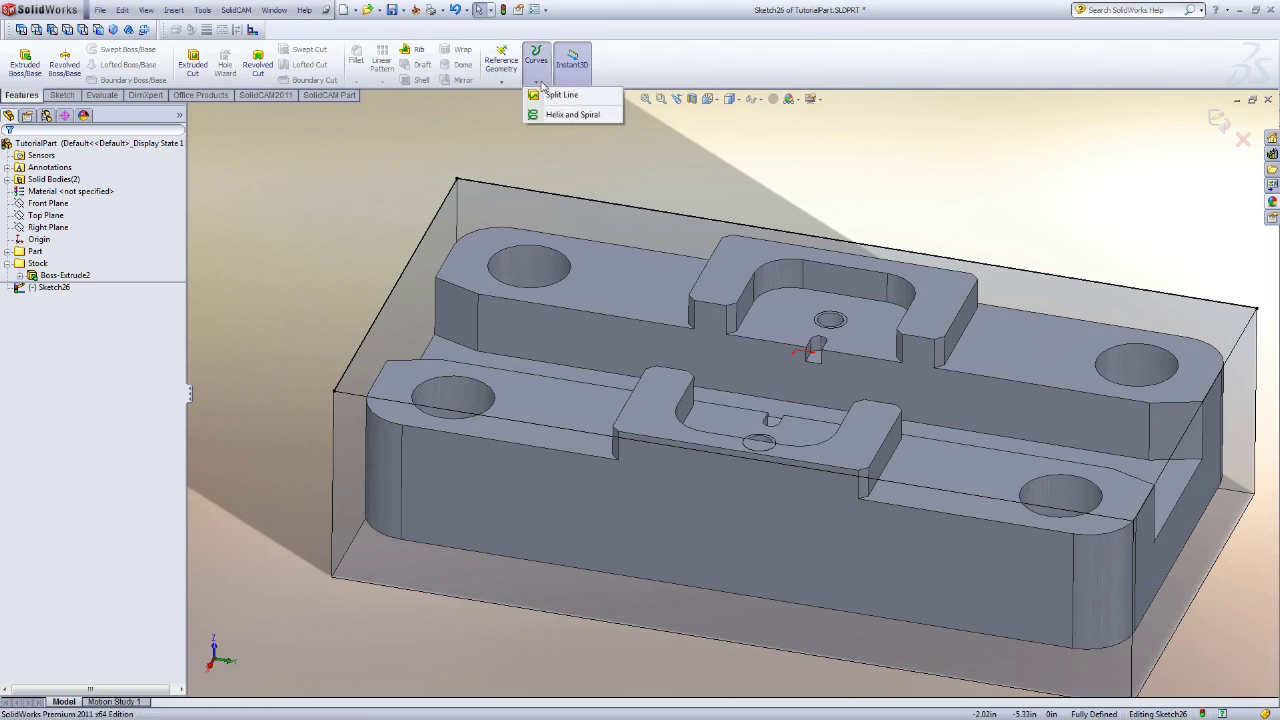
{"action": "left_click", "coordinate": [1218, 118]}
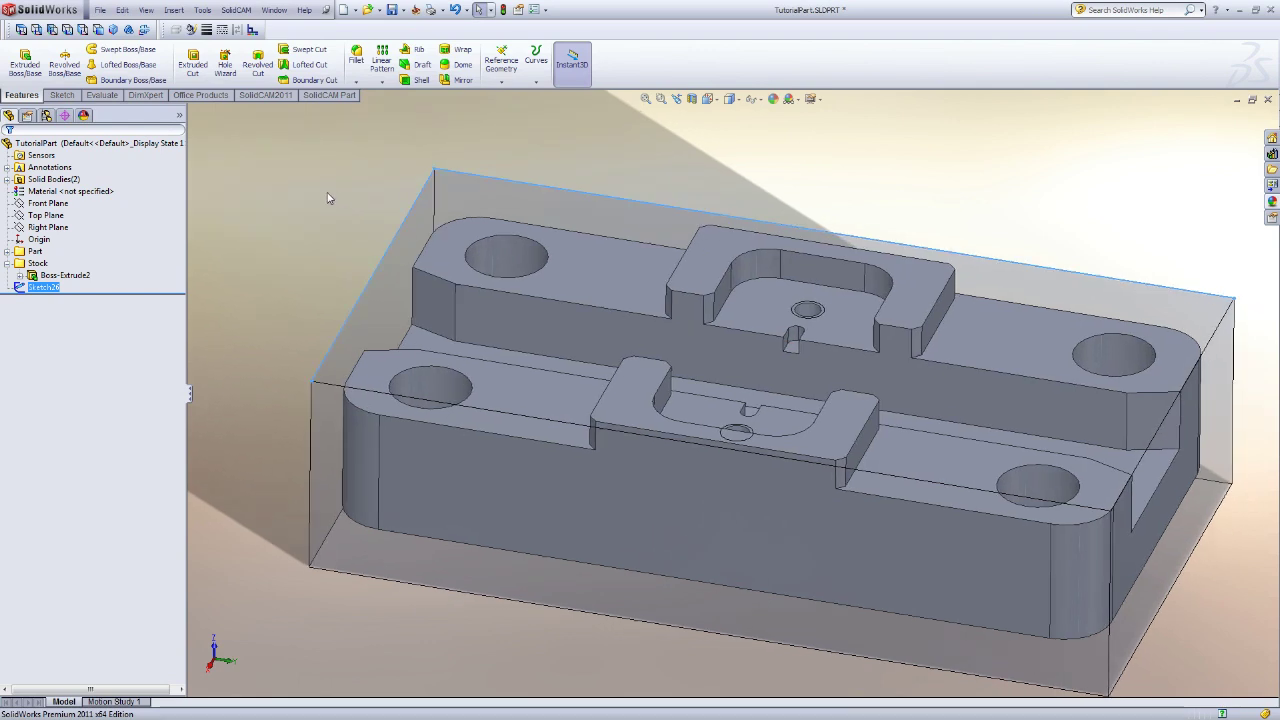
{"action": "left_click", "coordinate": [325, 195]}
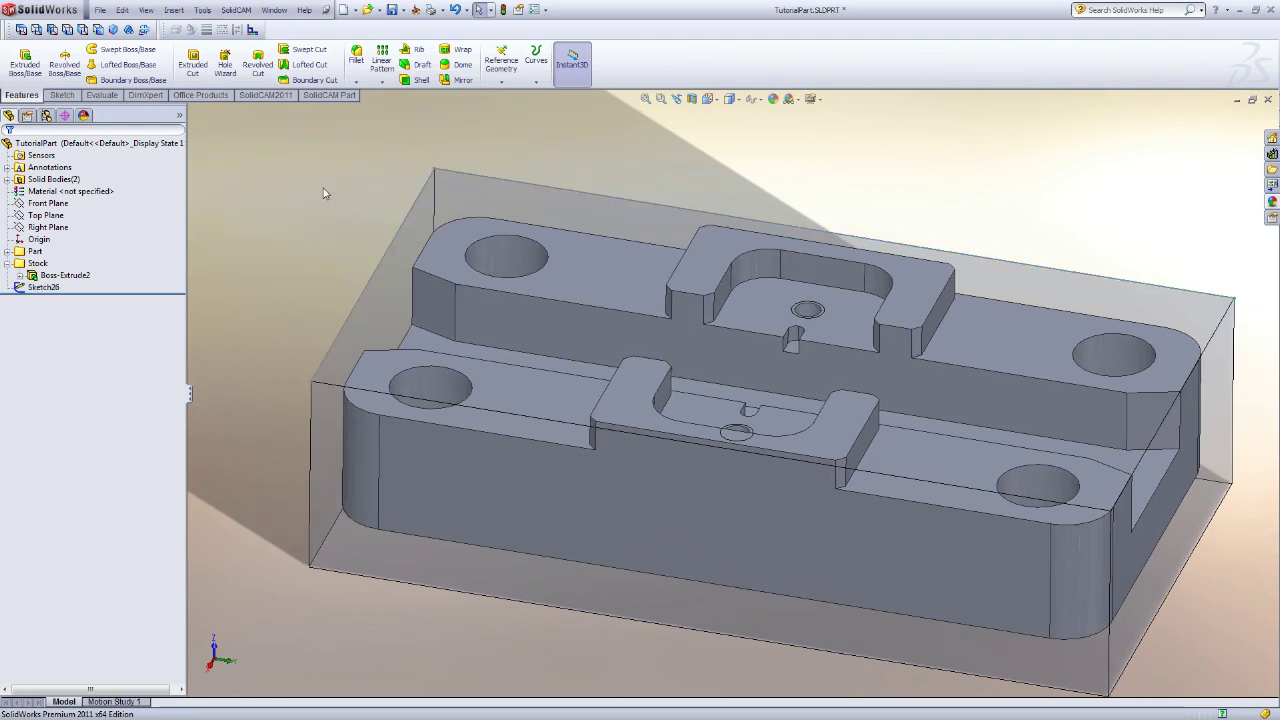
Create Coordinate System1 at the stock's top corner, X along the top back edge, Y reversed along the left edge
{"action": "left_click", "coordinate": [507, 86]}
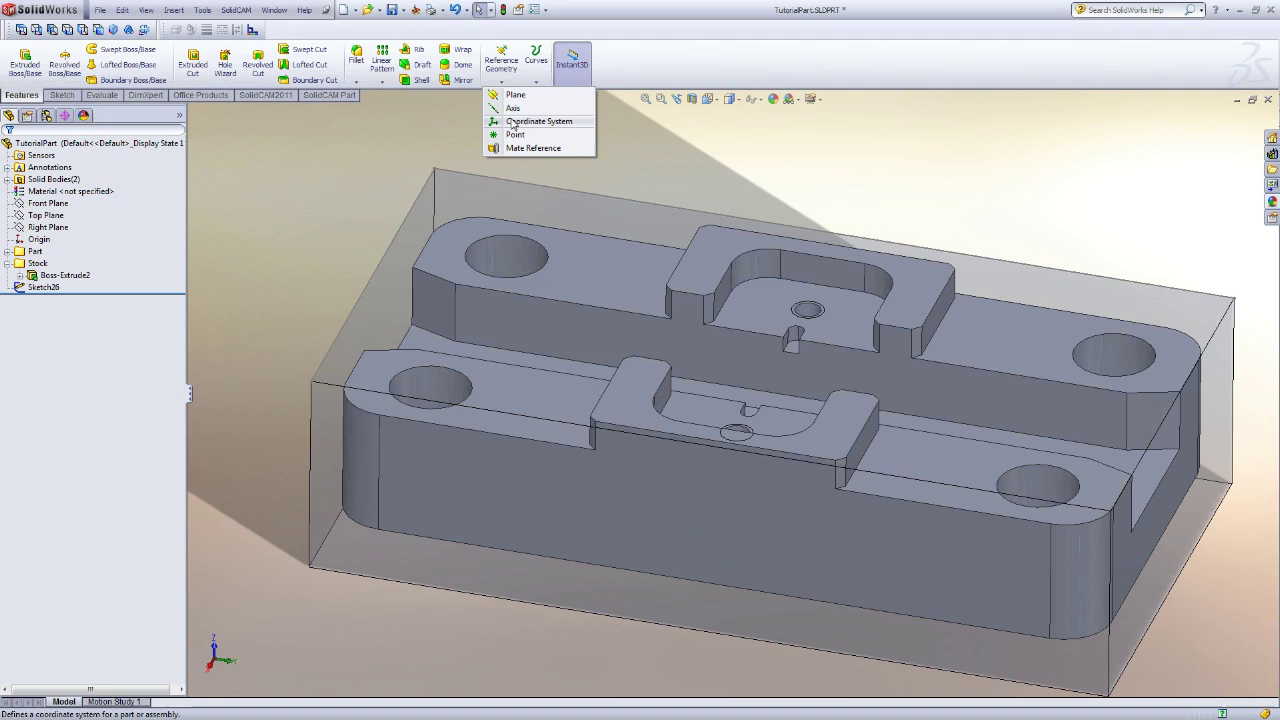
{"action": "left_click", "coordinate": [513, 122]}
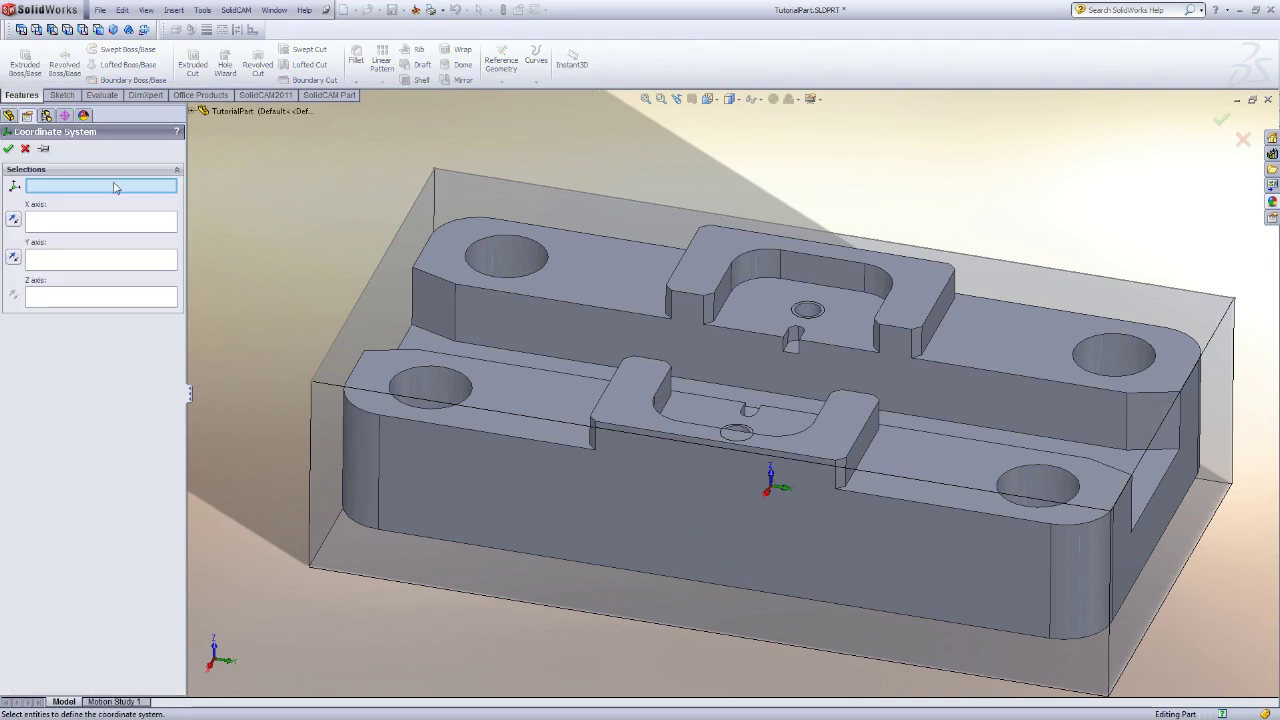
{"action": "left_click", "coordinate": [434, 170]}
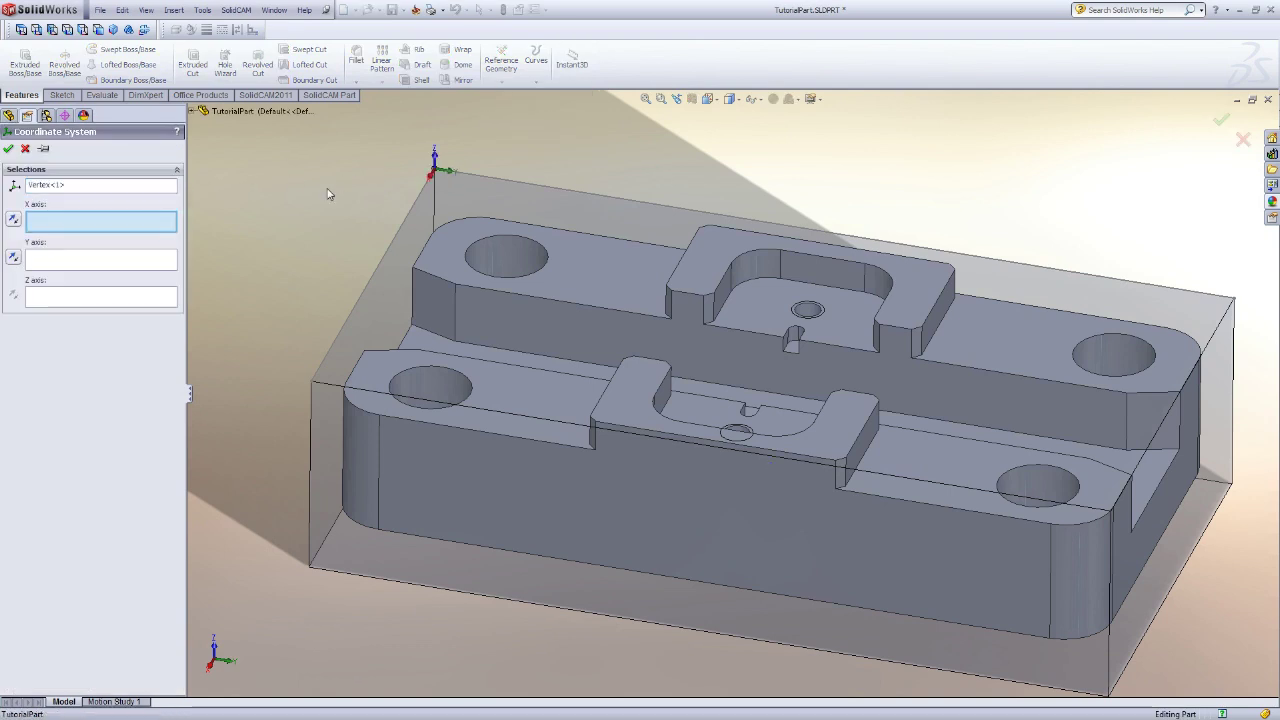
{"action": "middle_click_drag", "start_coordinate": [323, 195], "coordinate": [310, 240]}
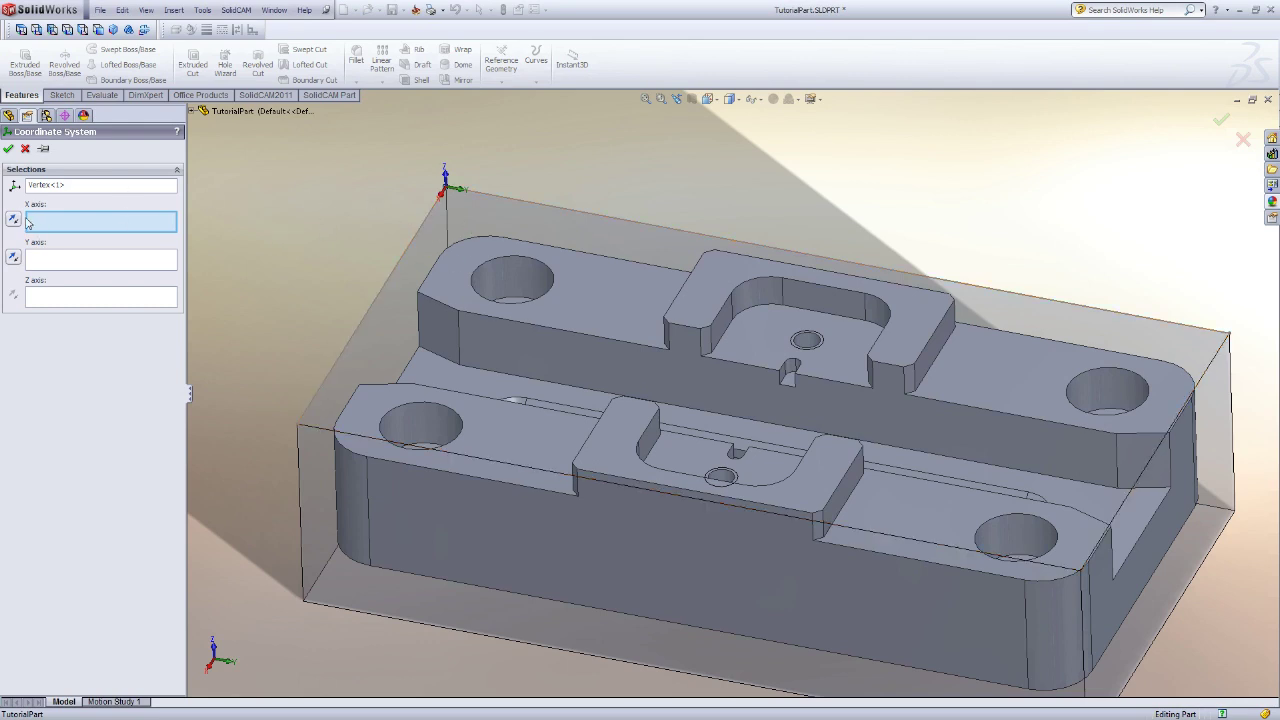
{"action": "left_click", "coordinate": [475, 195]}
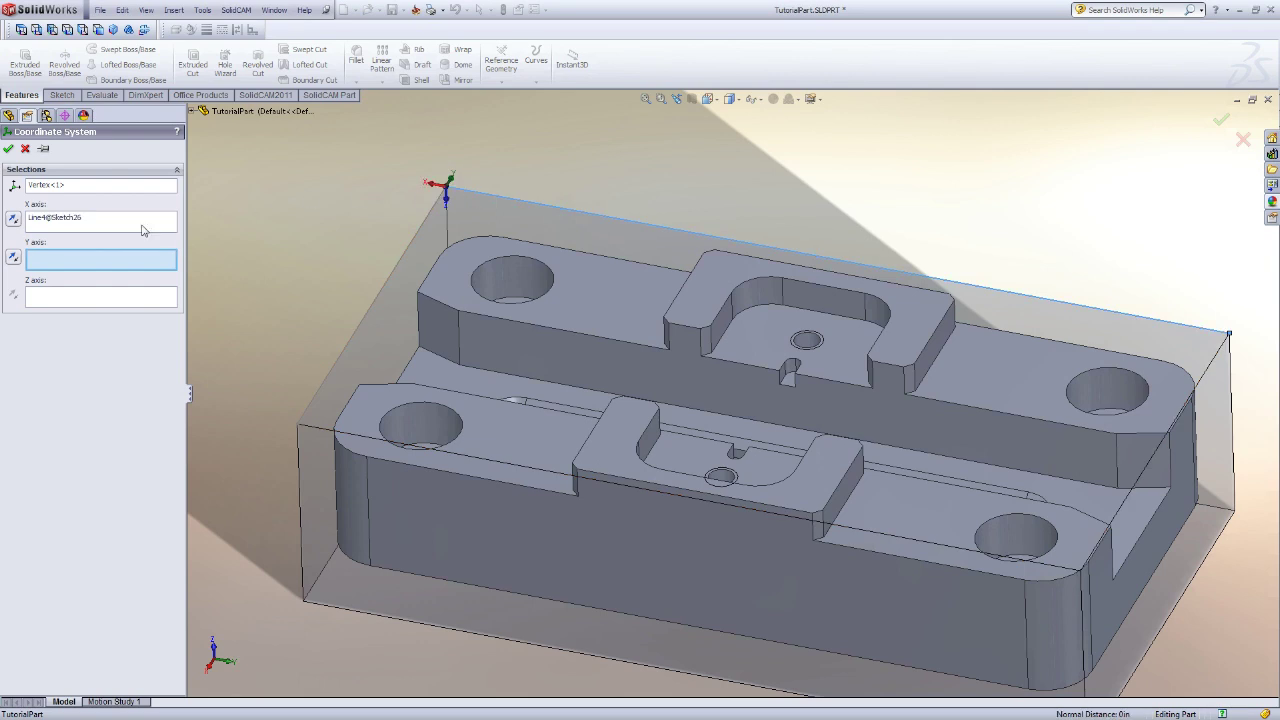
{"action": "left_click", "coordinate": [387, 276]}
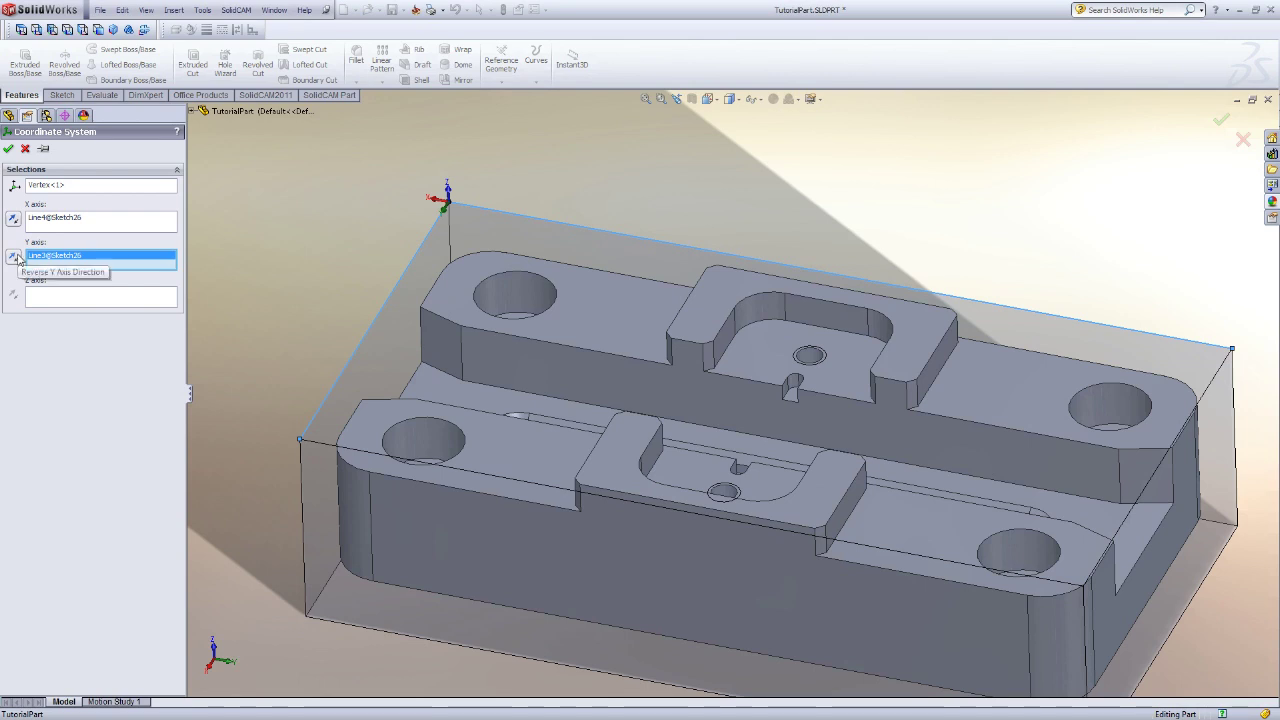
{"action": "left_click", "coordinate": [17, 258]}
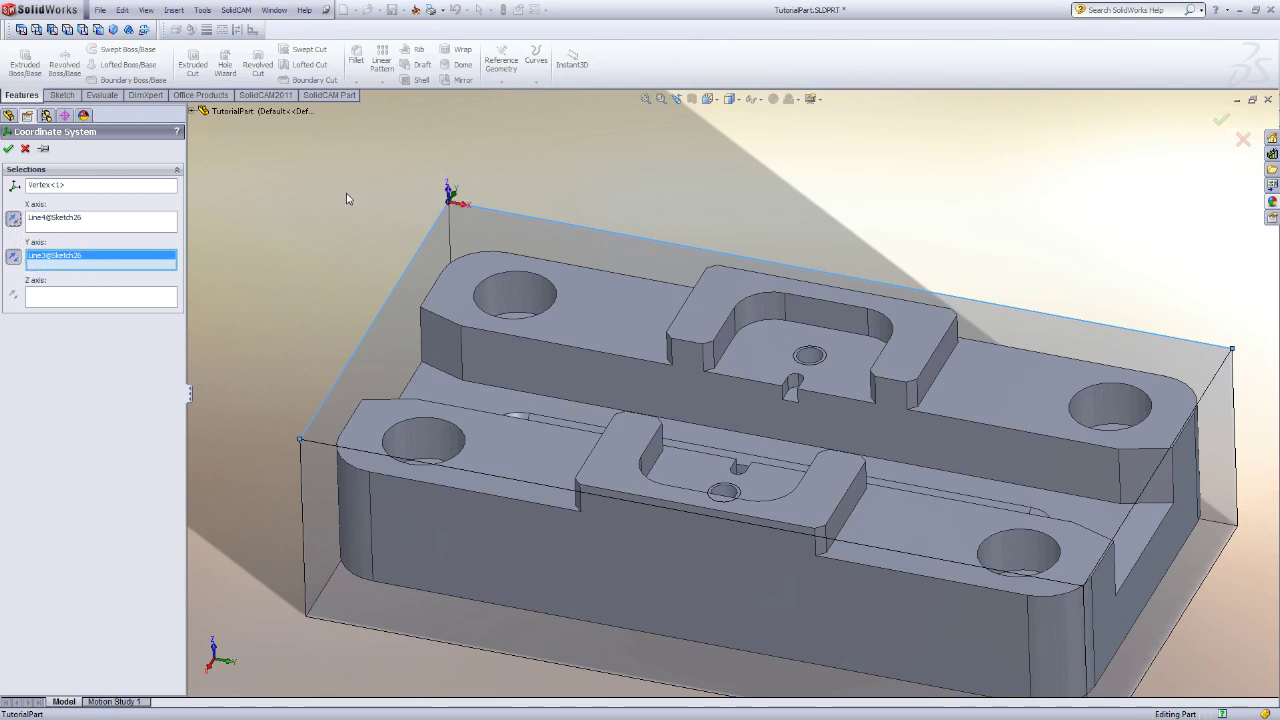
{"action": "middle_click_drag", "start_coordinate": [343, 199], "coordinate": [335, 191], "text": "ctrl"}
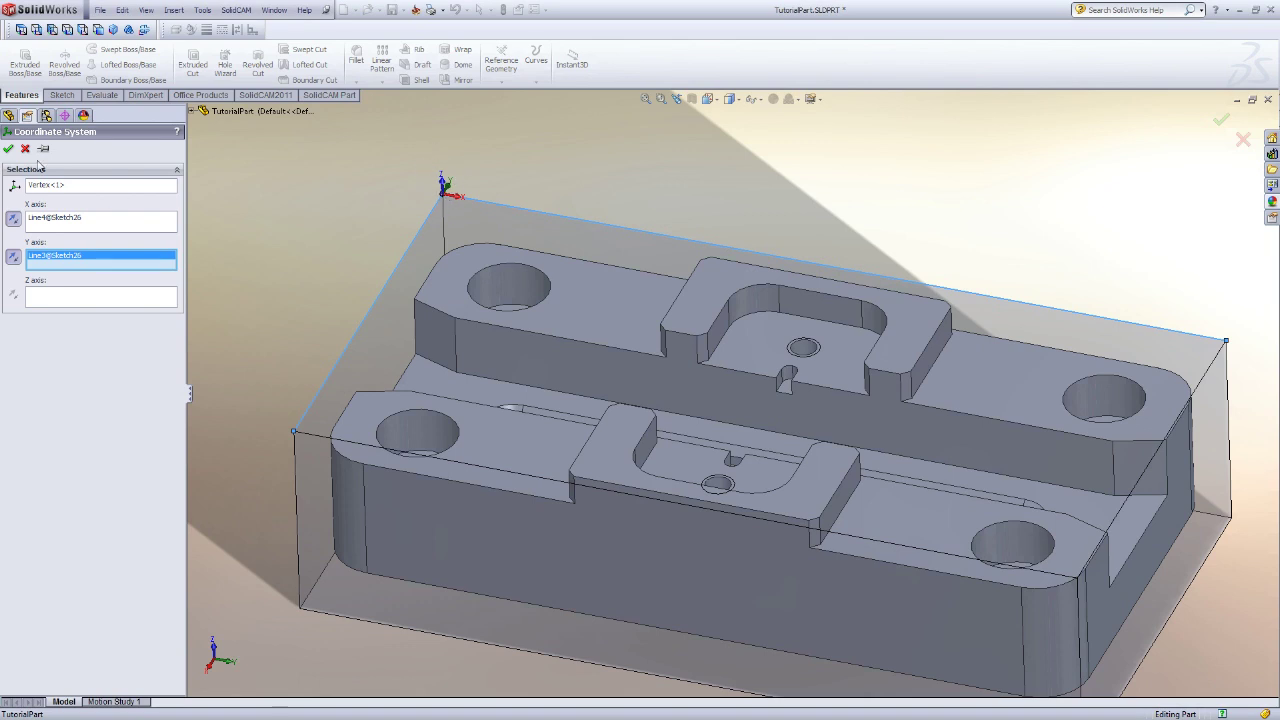
{"action": "left_click", "coordinate": [8, 148]}
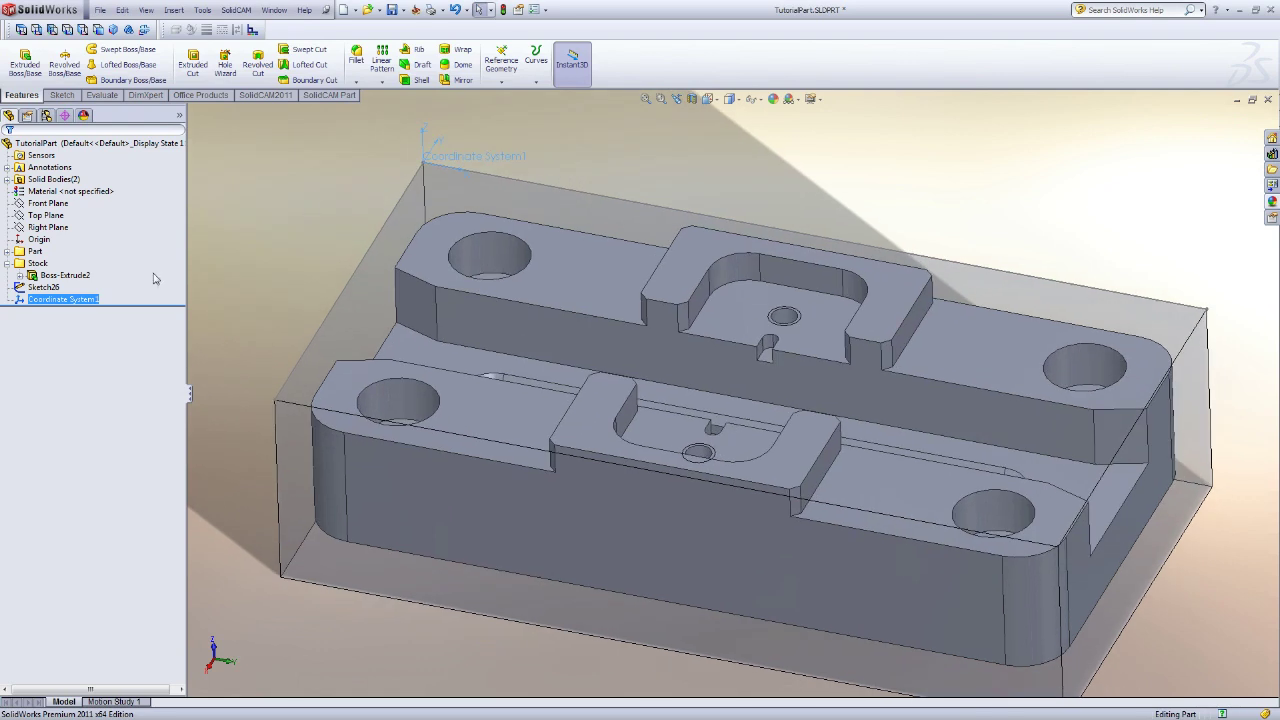
Put Sketch26 and Coordinate System1 into a new folder named StockCornerTopStockZero
{"action": "left_click", "coordinate": [7, 263]}
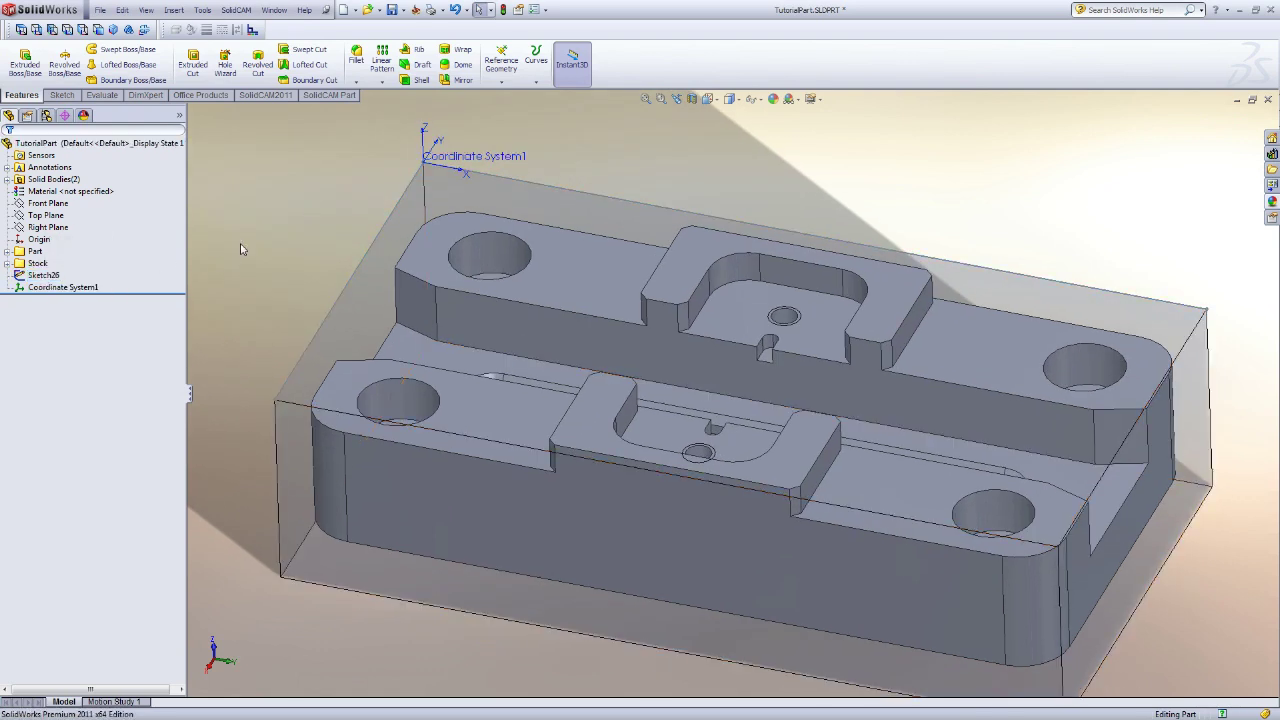
{"action": "left_click", "coordinate": [76, 290]}
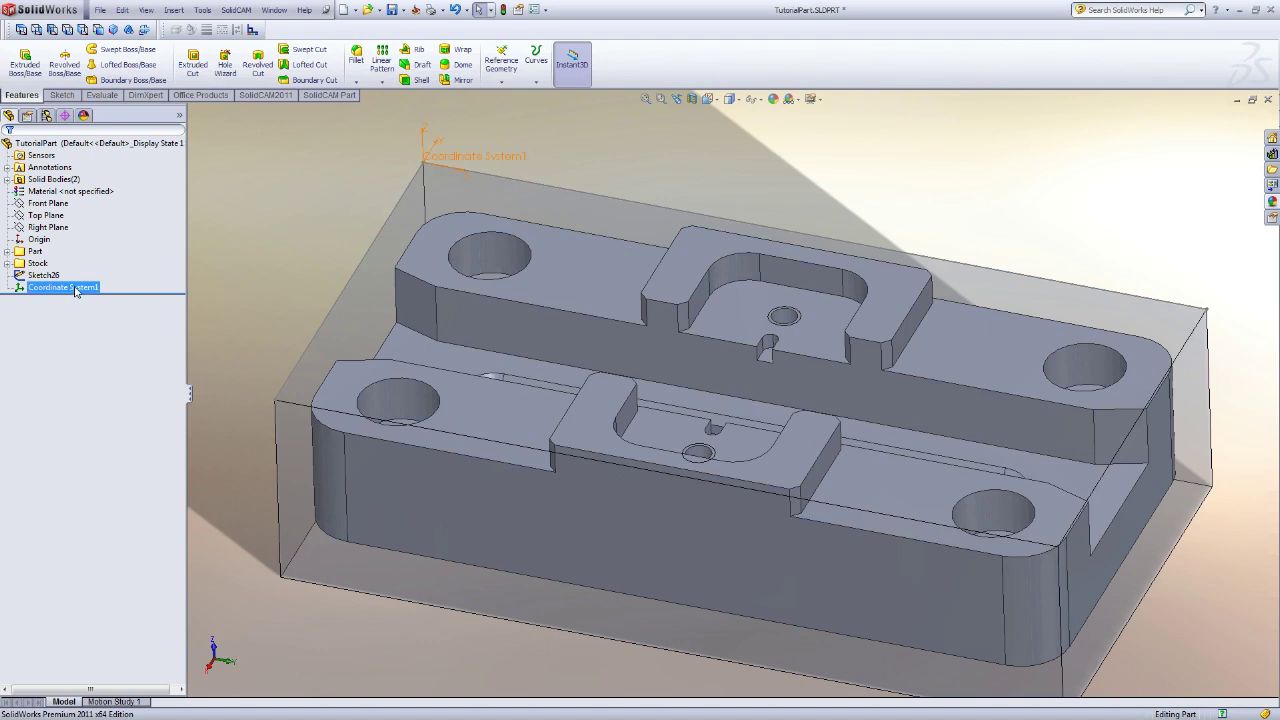
{"action": "left_click", "coordinate": [197, 229]}
{"action": "middle_click_drag", "start_coordinate": [220, 232], "coordinate": [246, 226], "text": "ctrl"}
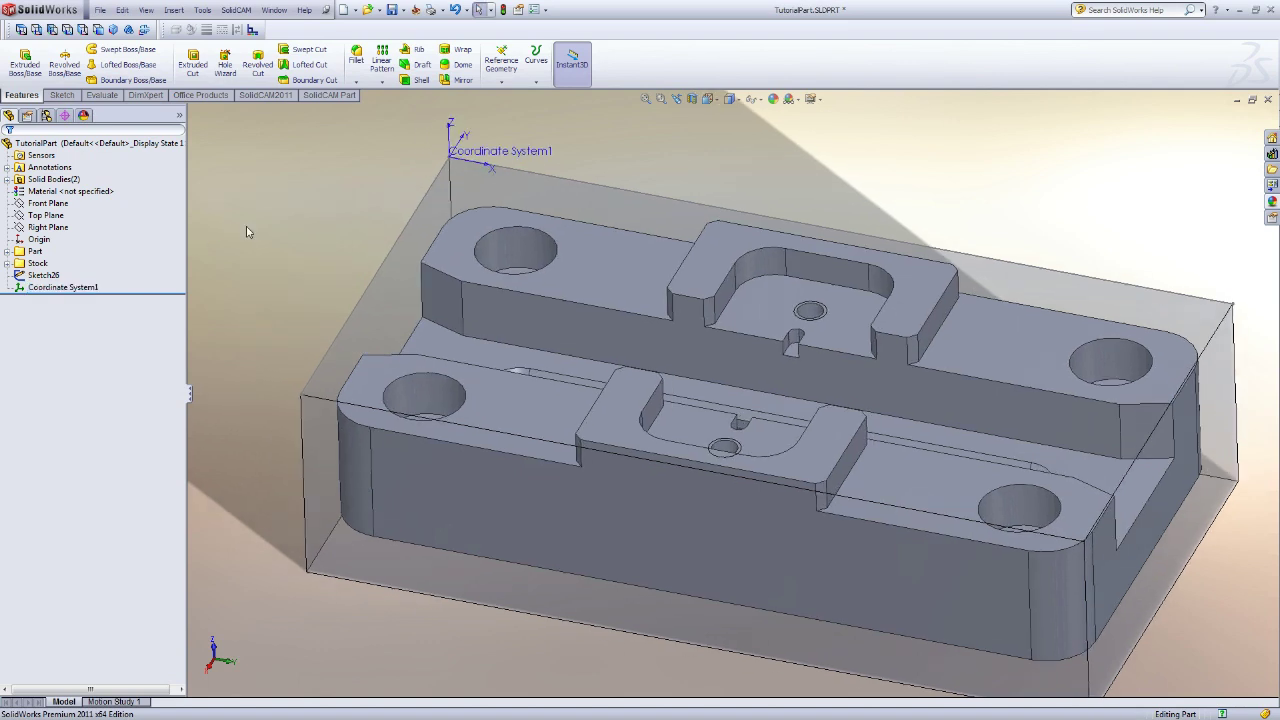
{"action": "left_click", "coordinate": [45, 279]}
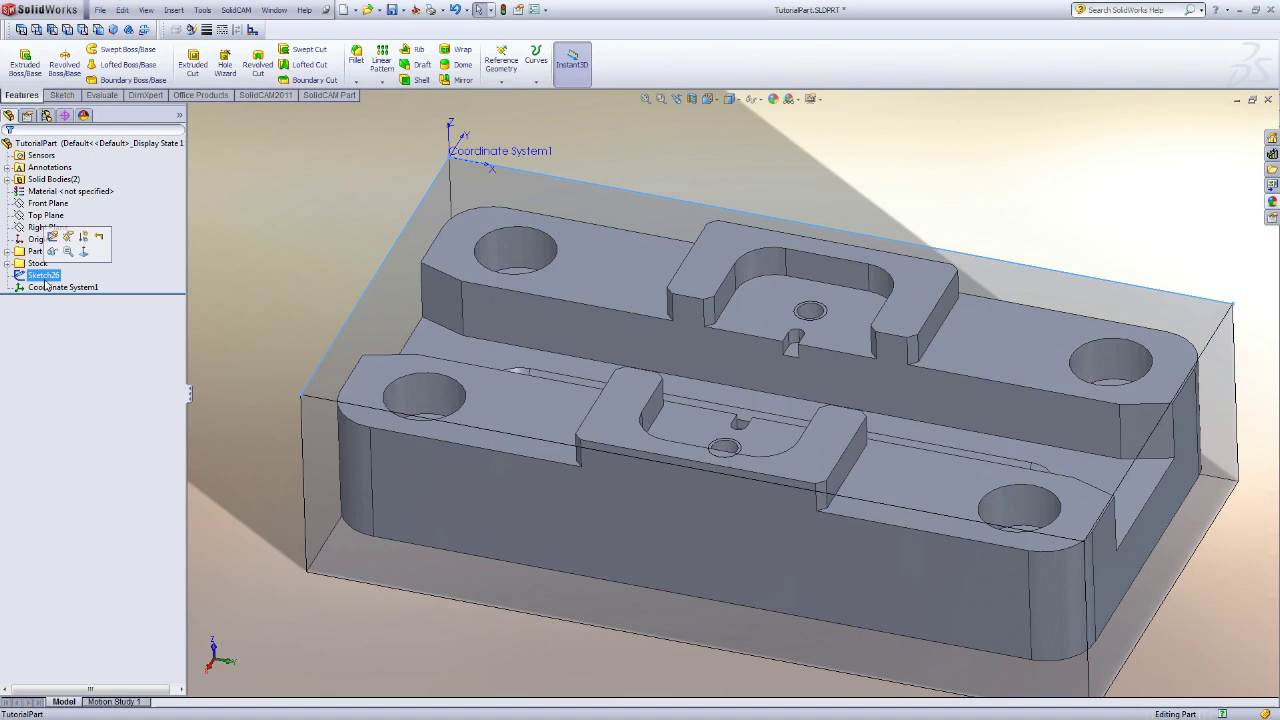
{"action": "left_click", "coordinate": [45, 288], "text": "ctrl"}
{"action": "right_click", "coordinate": [46, 288]}
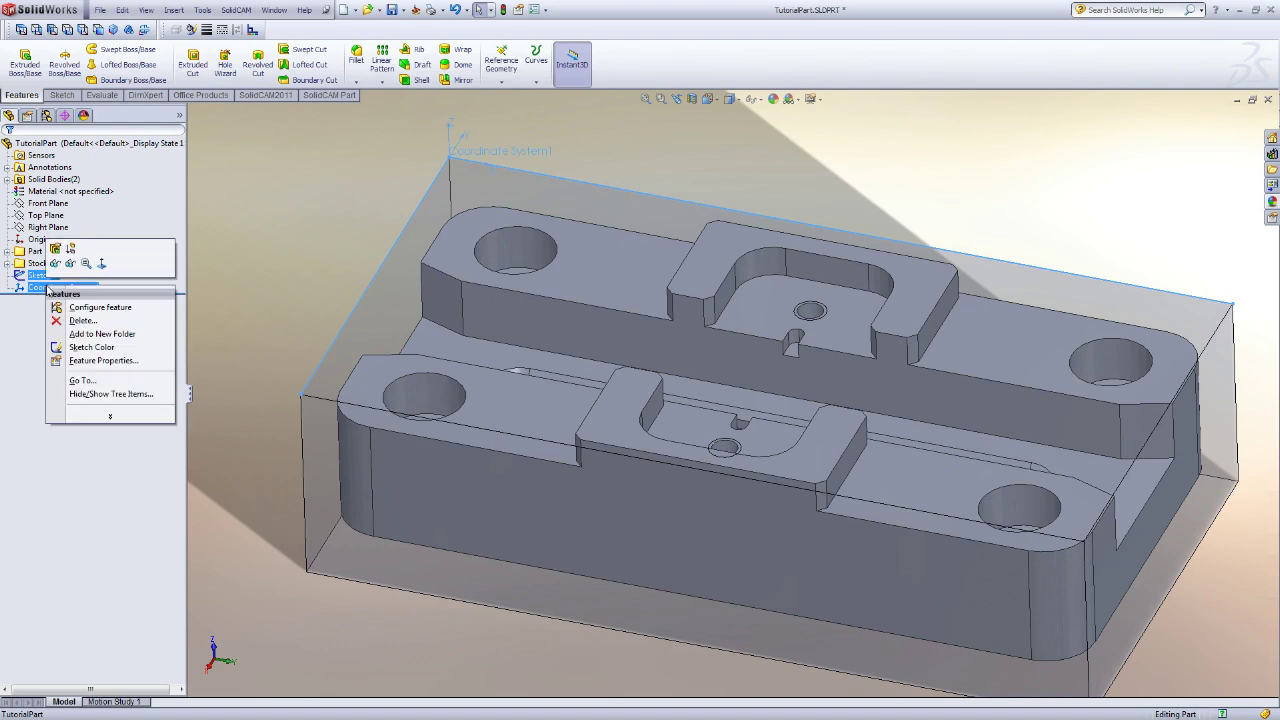
{"action": "left_click", "coordinate": [102, 334]}
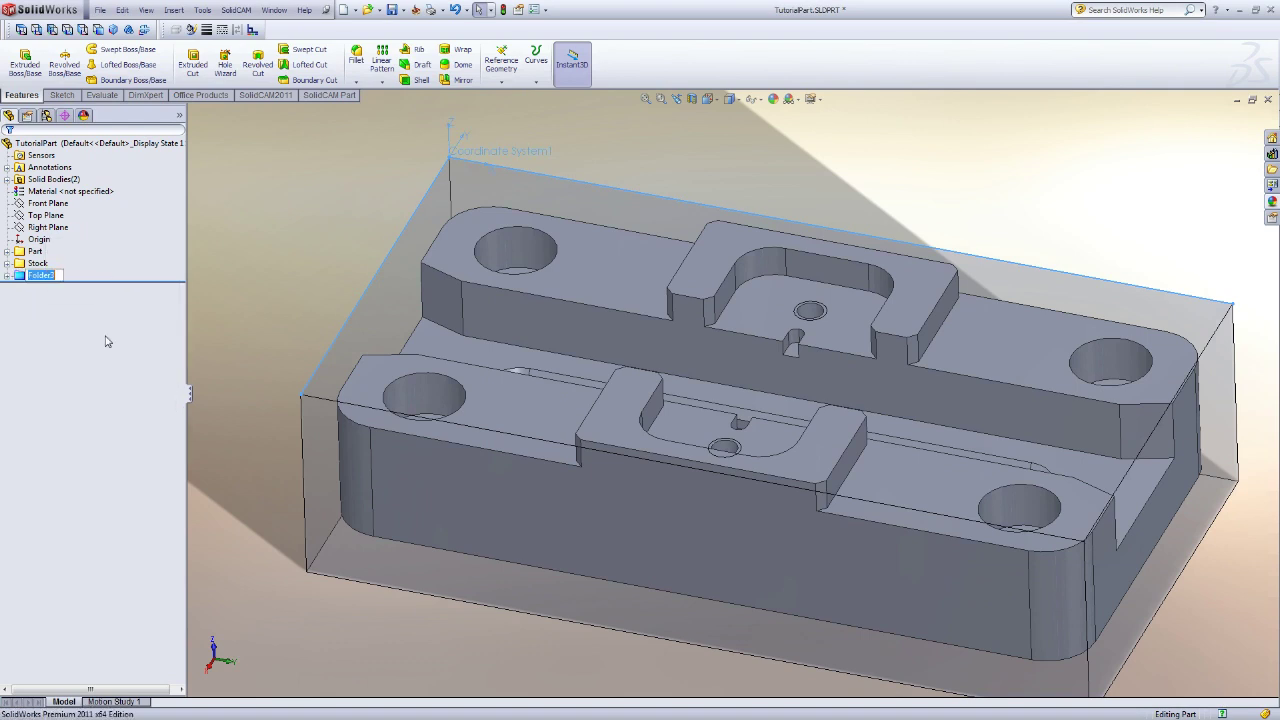
{"action": "type", "text": "StockCornerZero"}
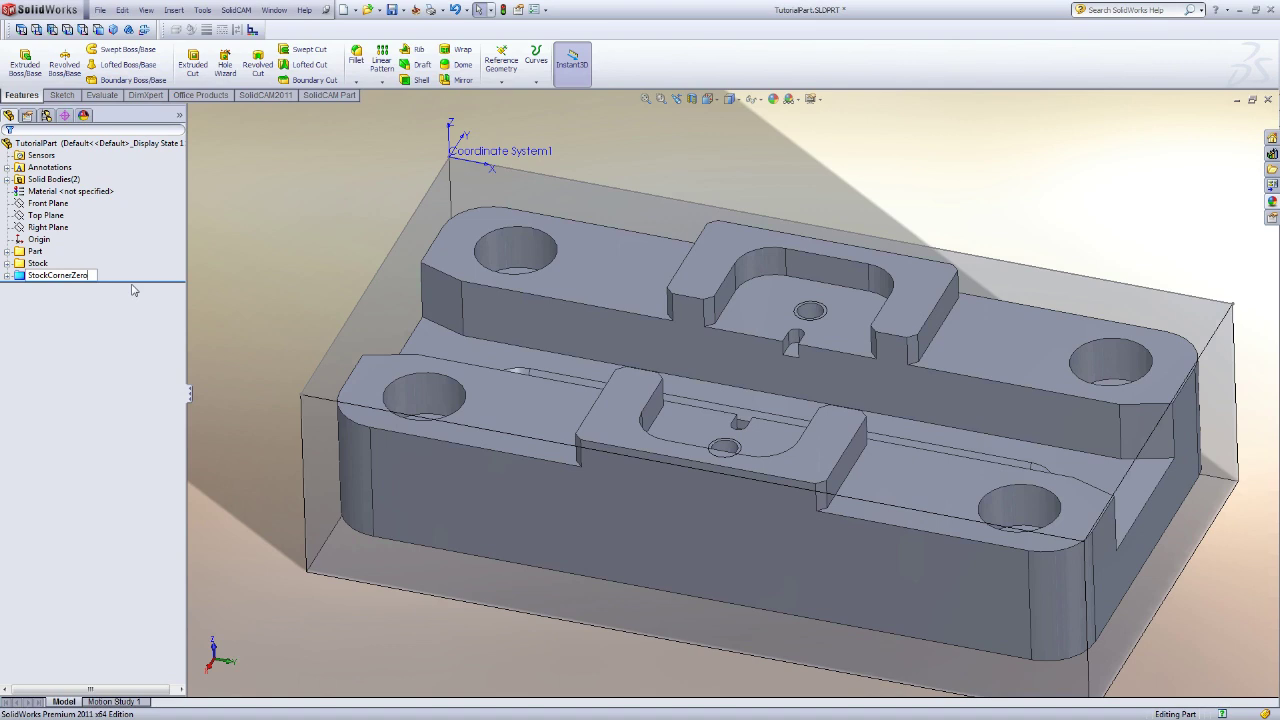
{"action": "key", "text": "Return"}
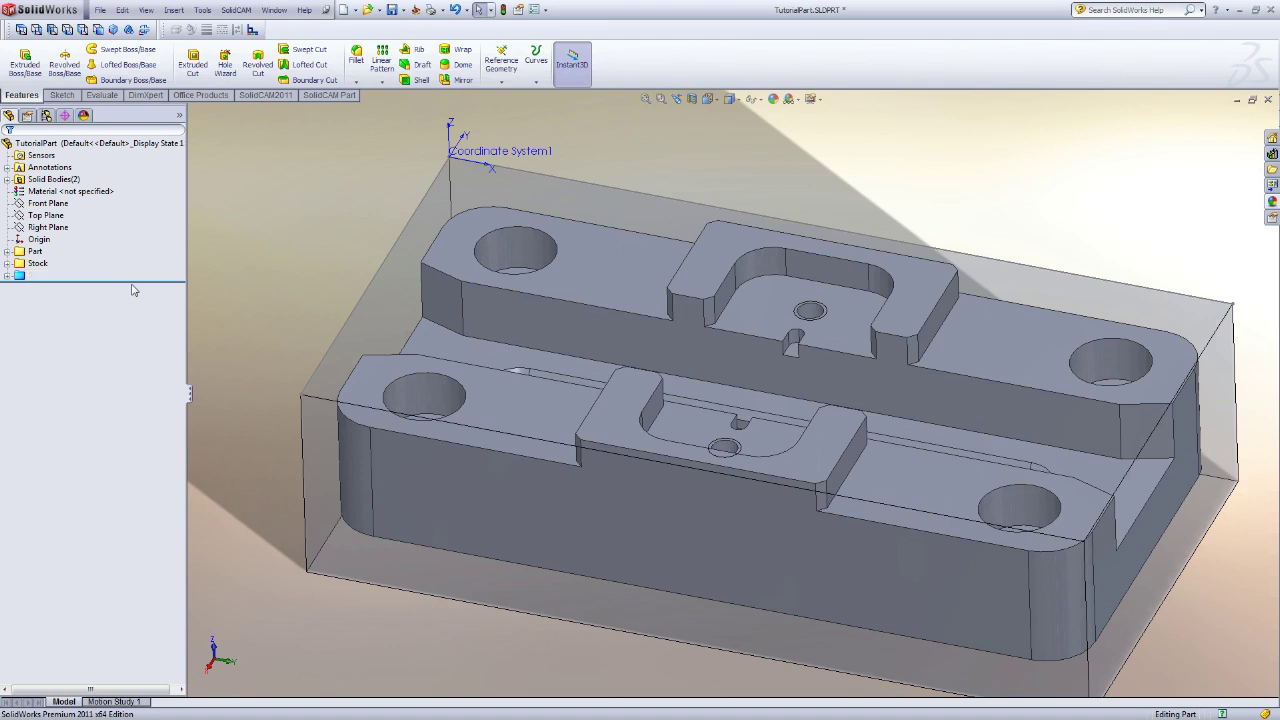
{"action": "type", "text": "TopStockZero"}
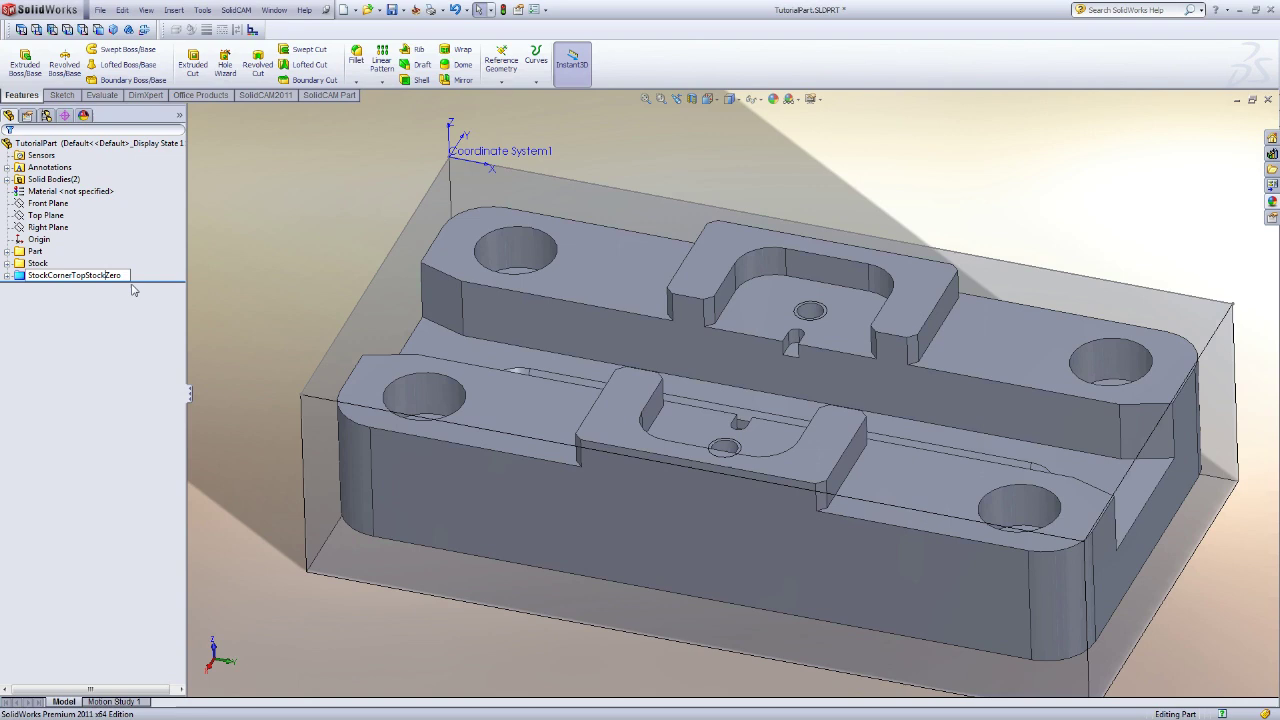
{"action": "key", "text": "Return"}
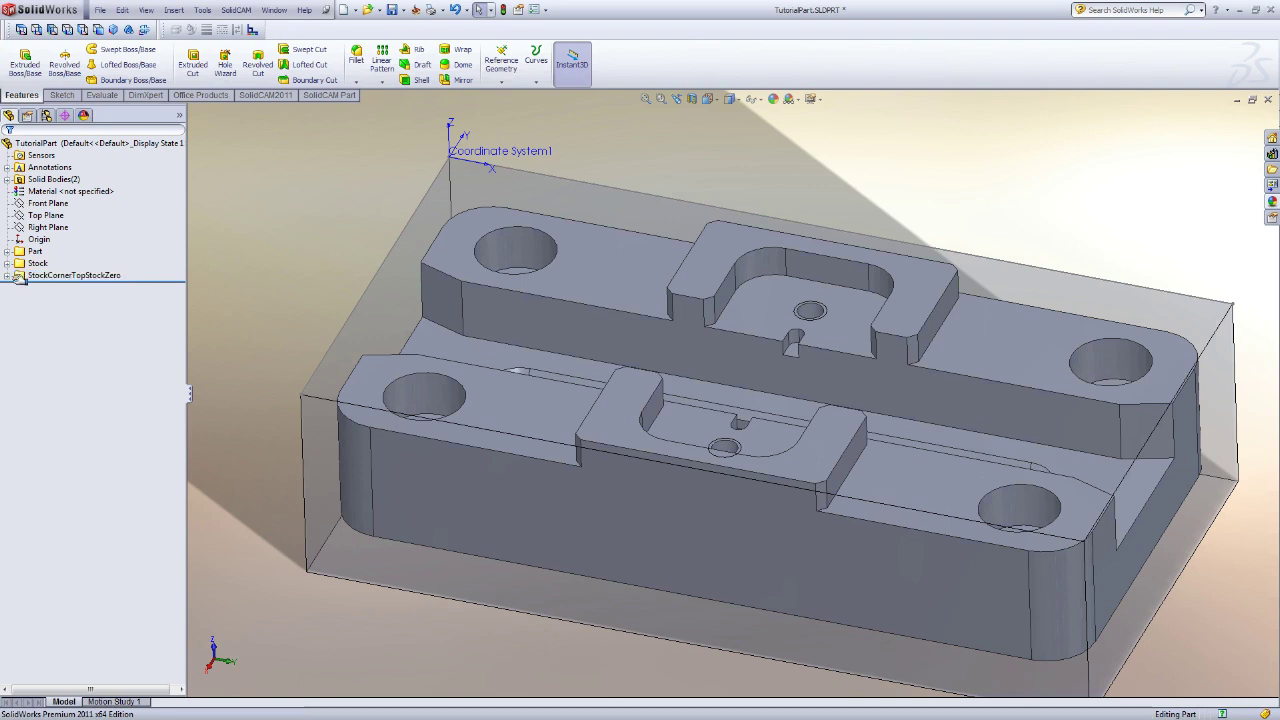
Hide Coordinate System1 and collapse the StockCornerTopStockZero folder
{"action": "left_click", "coordinate": [7, 275]}
{"action": "left_click", "coordinate": [55, 287]}
{"action": "left_click", "coordinate": [47, 299], "text": "ctrl"}
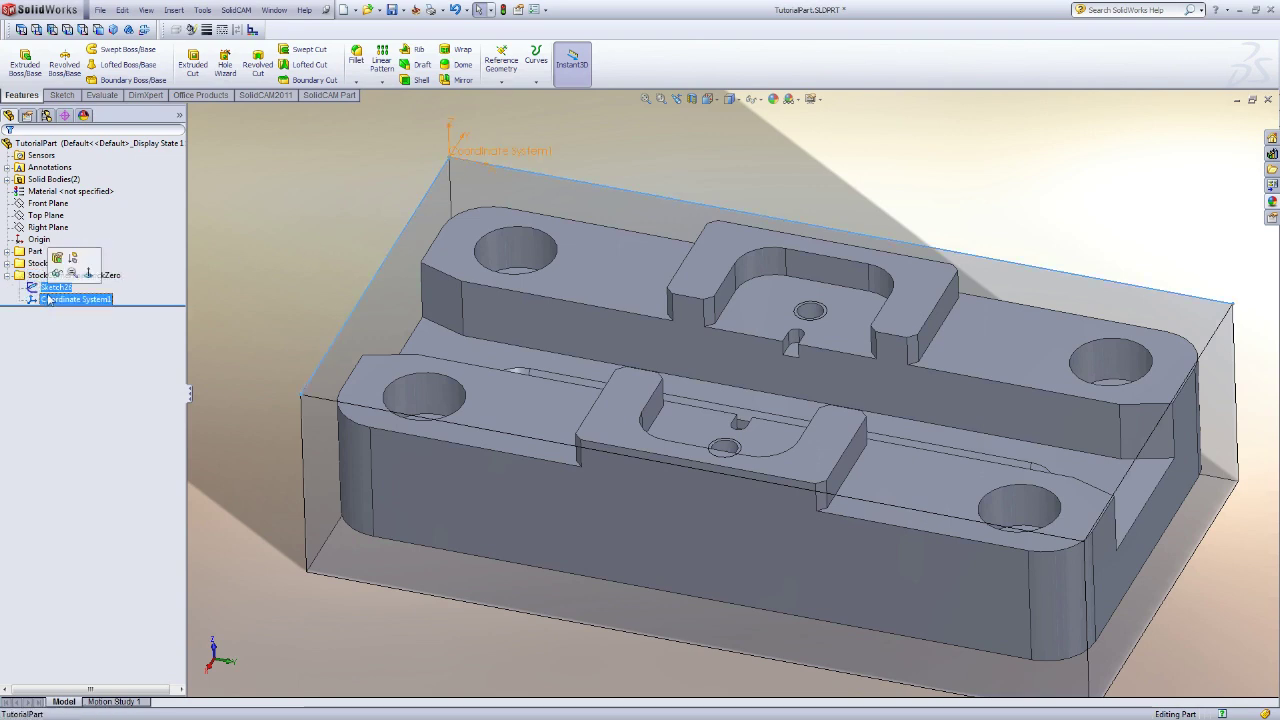
{"action": "right_click", "coordinate": [60, 288]}
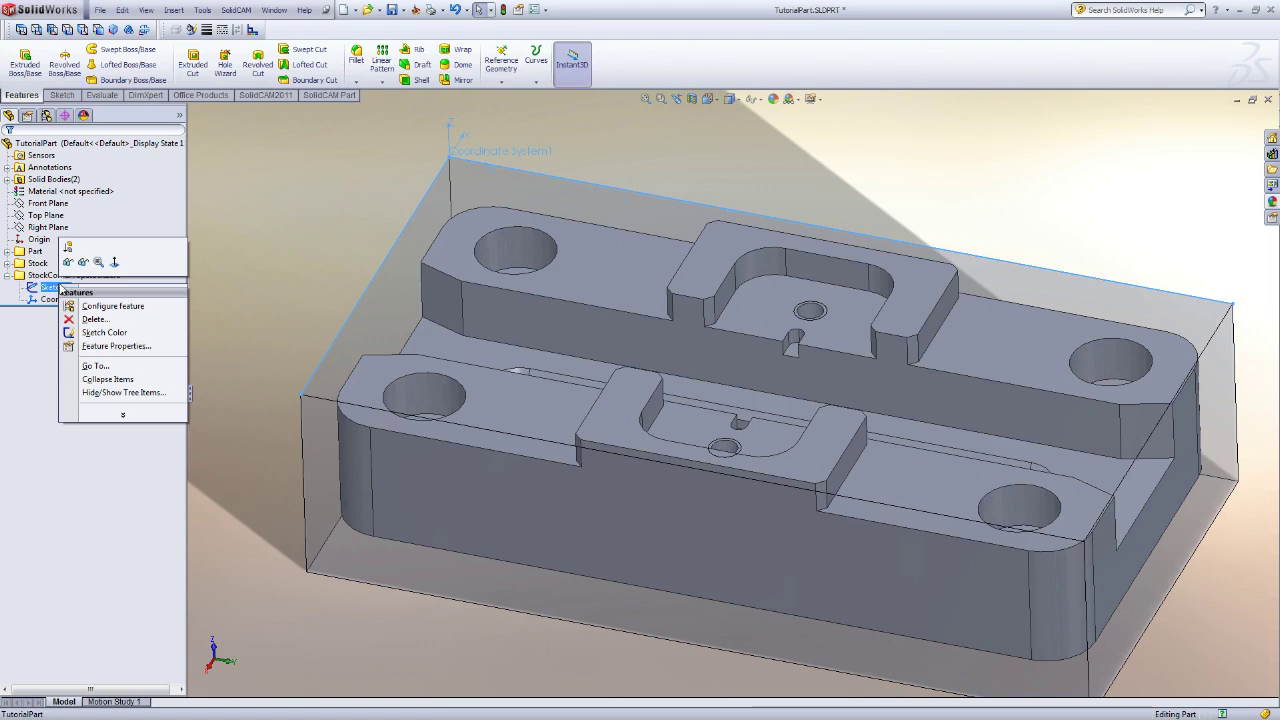
{"action": "left_click", "coordinate": [318, 227]}
{"action": "left_click", "coordinate": [75, 299]}
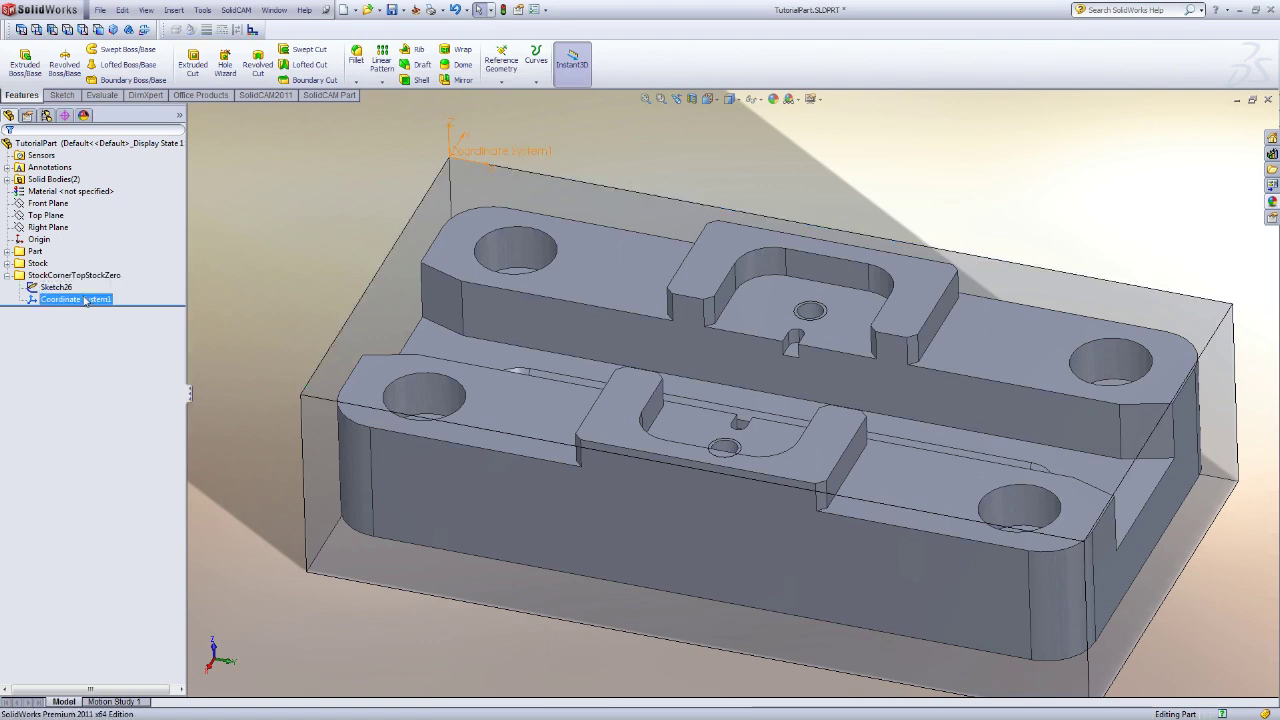
{"action": "left_click", "coordinate": [94, 280]}
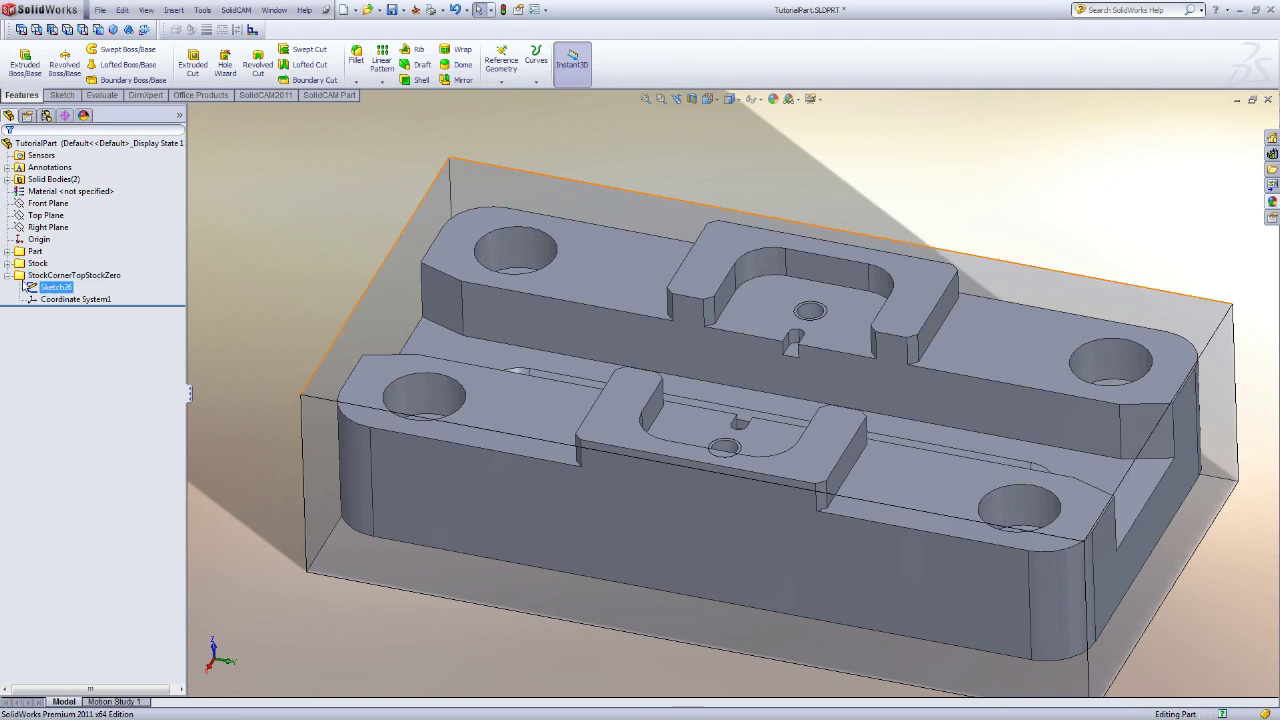
{"action": "double_click", "coordinate": [18, 276]}
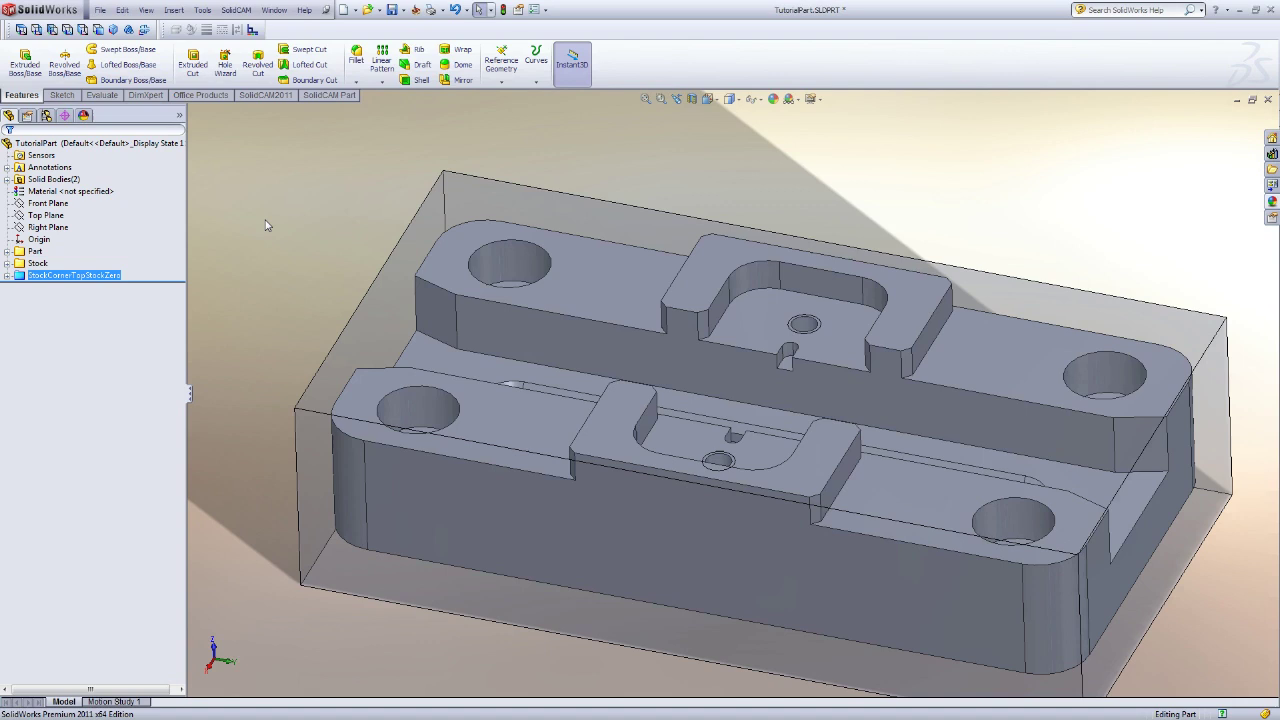
Hide the Stock solid body and start Sketch27 on the rear pad's U-shaped top face
{"action": "middle_click_drag", "start_coordinate": [262, 243], "coordinate": [266, 191]}
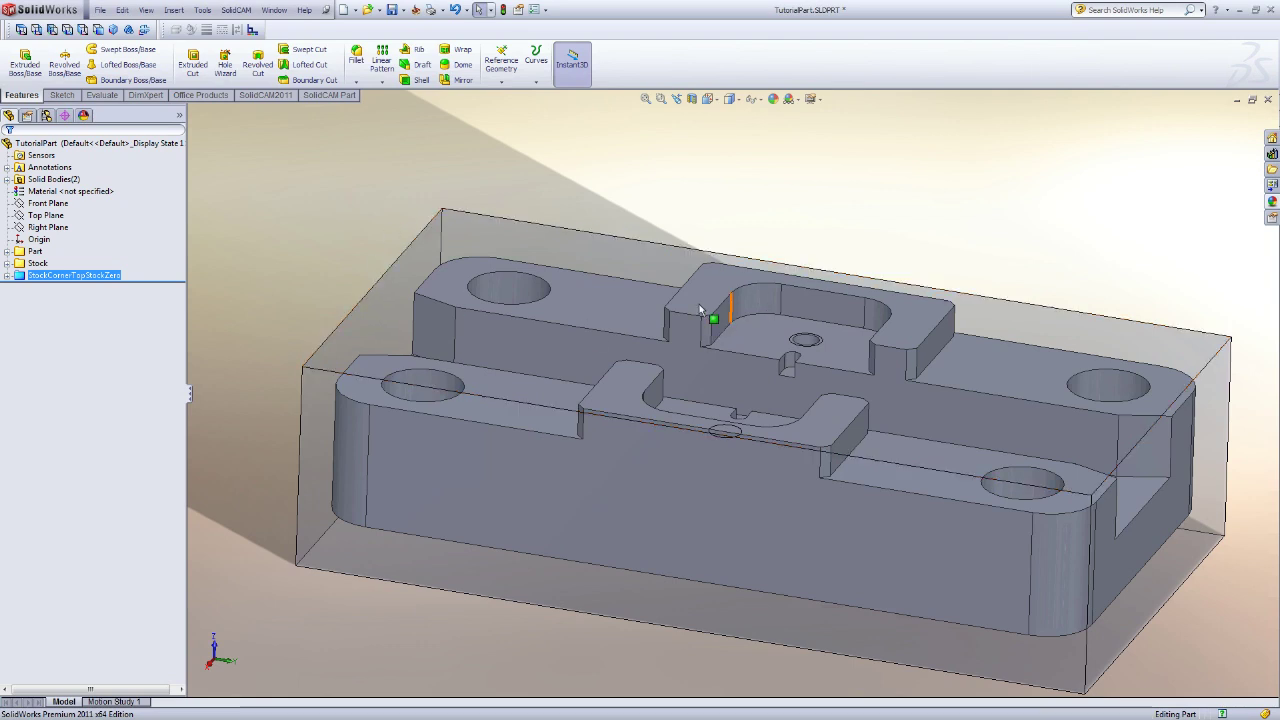
{"action": "left_click", "coordinate": [8, 180]}
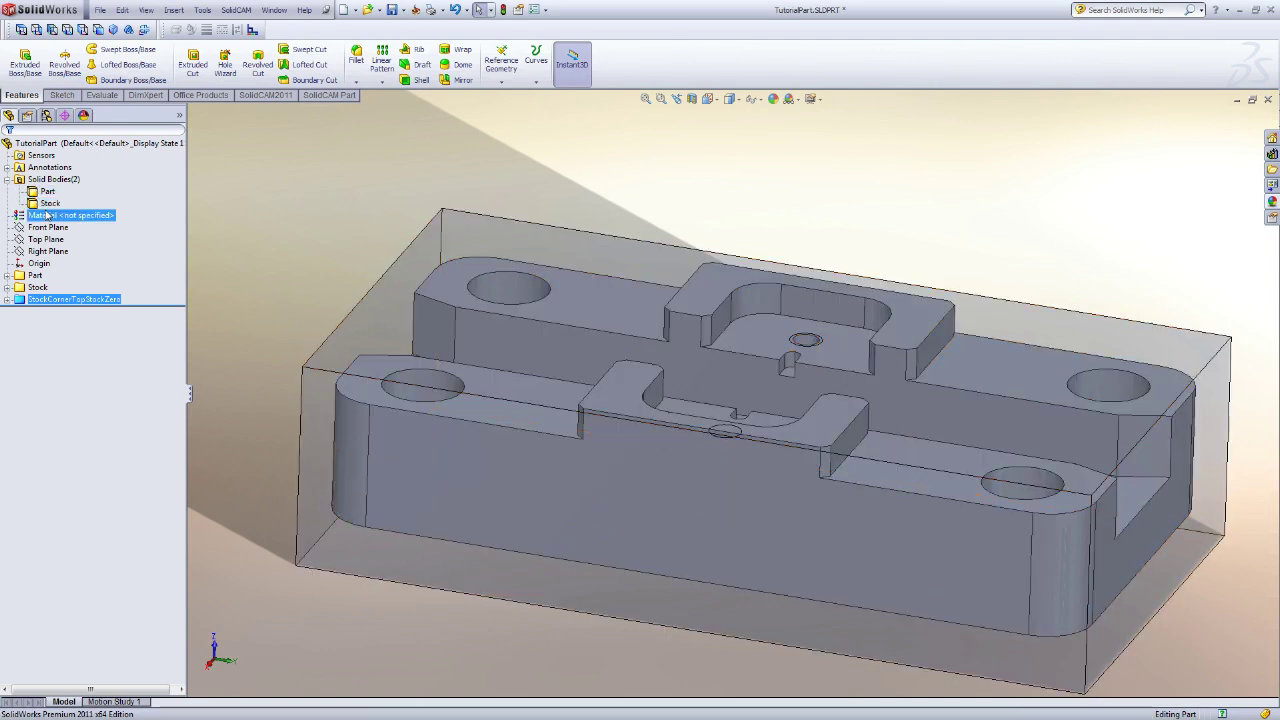
{"action": "left_click", "coordinate": [52, 203]}
{"action": "left_click", "coordinate": [54, 186]}
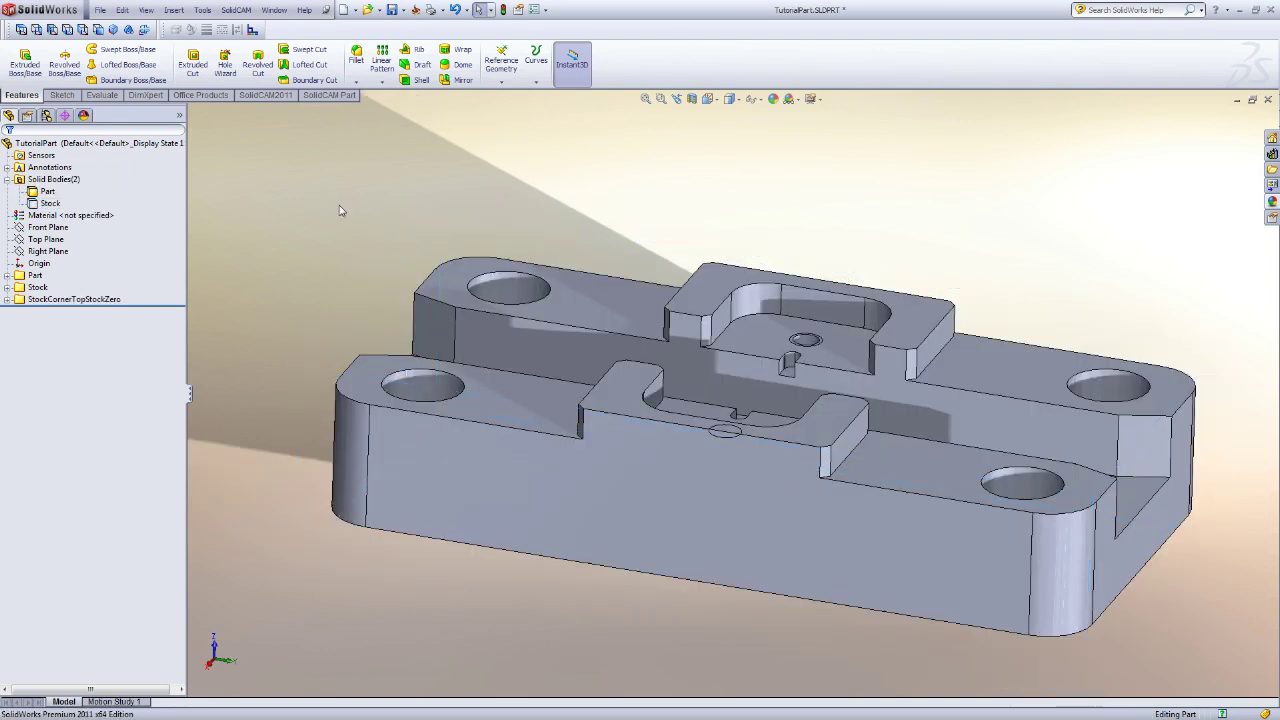
{"action": "left_click", "coordinate": [725, 255]}
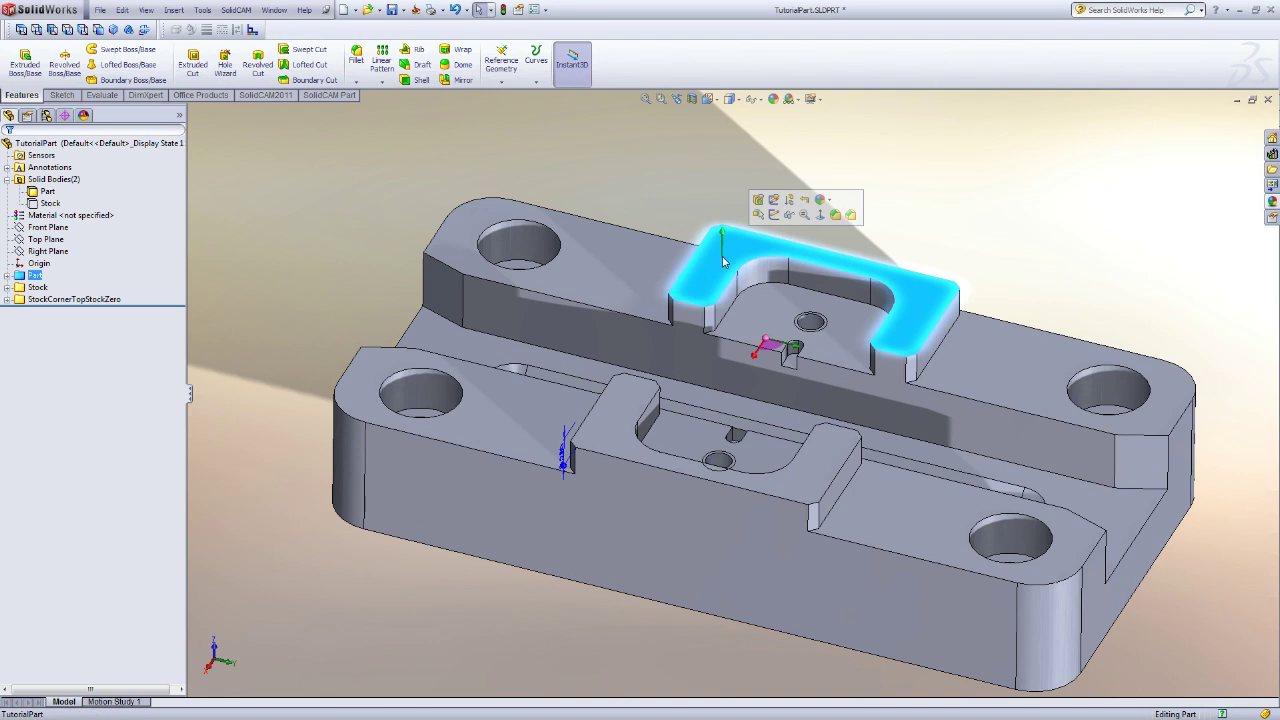
{"action": "left_click", "coordinate": [772, 218]}
View Sketch27 Normal To, convert the stock's left and top edges into lines, and exit
{"action": "key", "text": "space"}
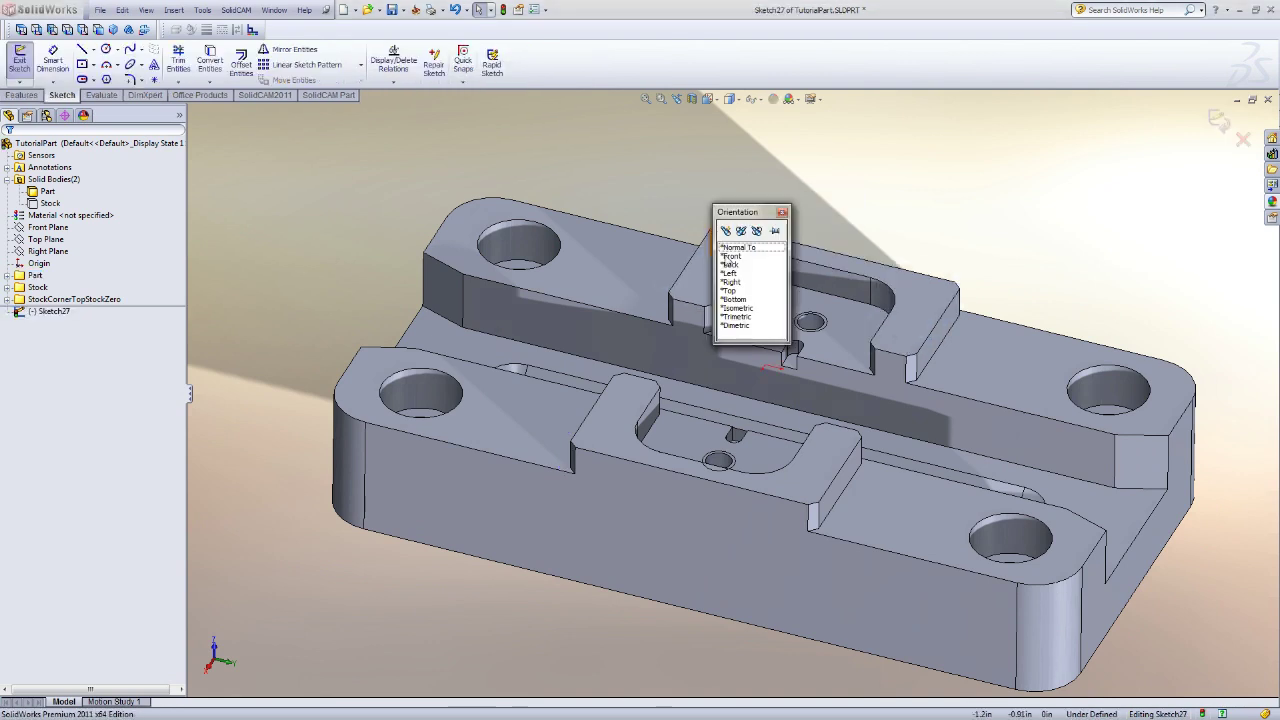
{"action": "double_click", "coordinate": [730, 248]}
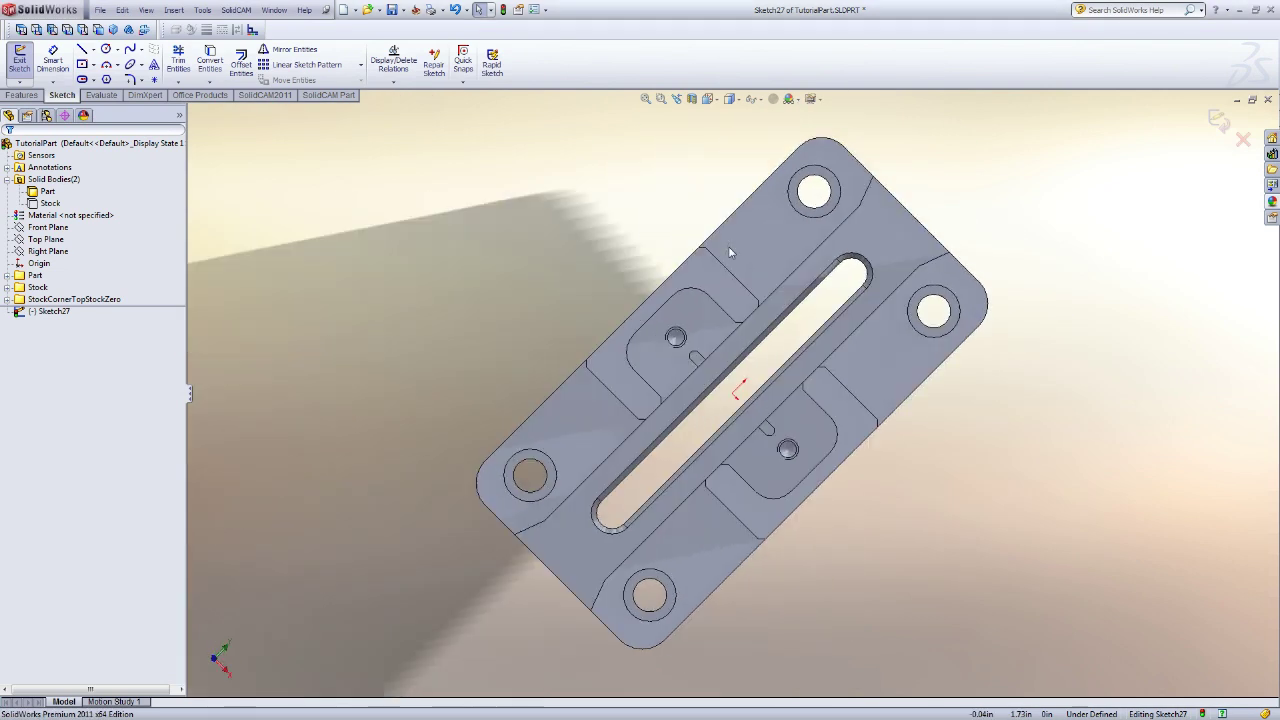
{"action": "key", "text": "f"}
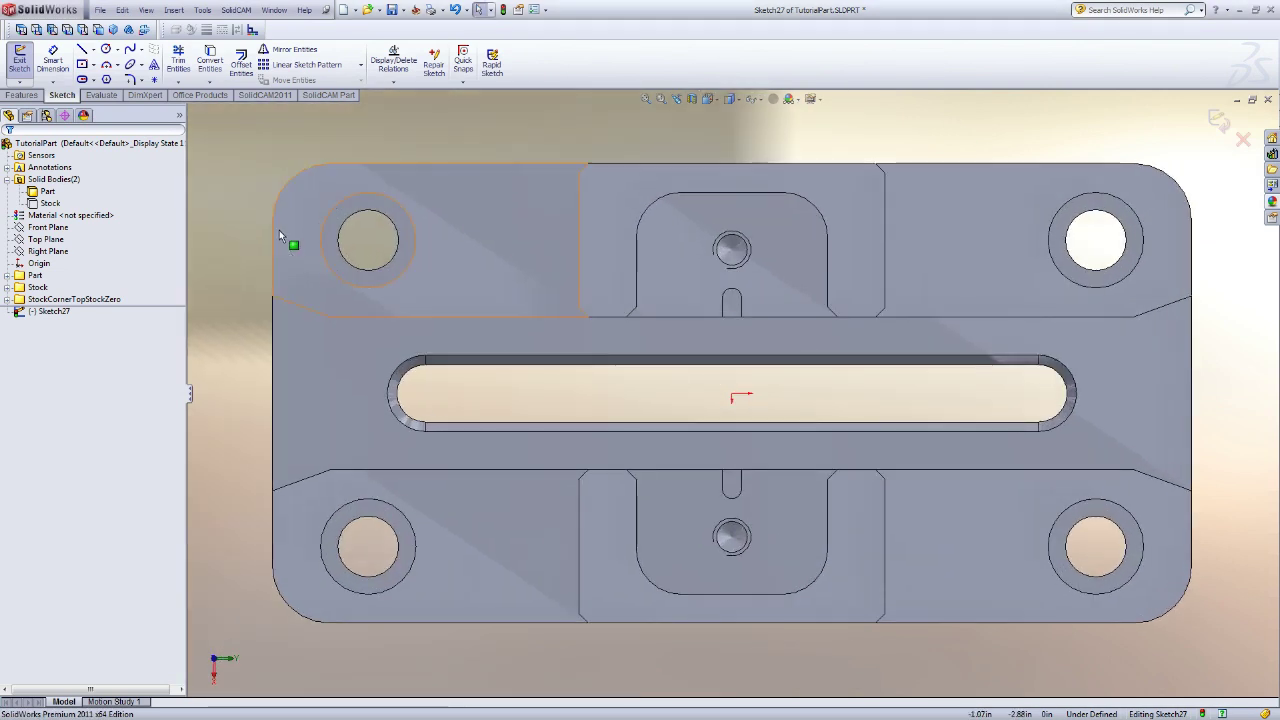
{"action": "left_click", "coordinate": [49, 203]}
{"action": "left_click", "coordinate": [74, 186]}
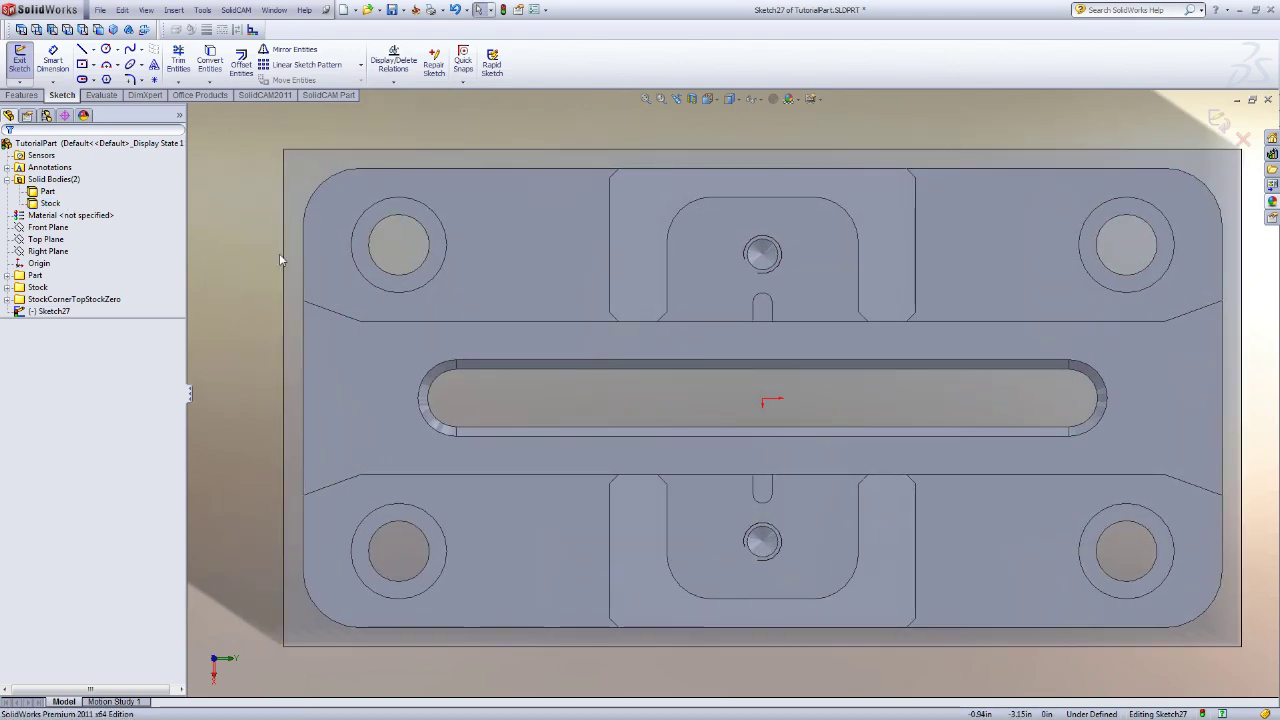
{"action": "left_click", "coordinate": [285, 190]}
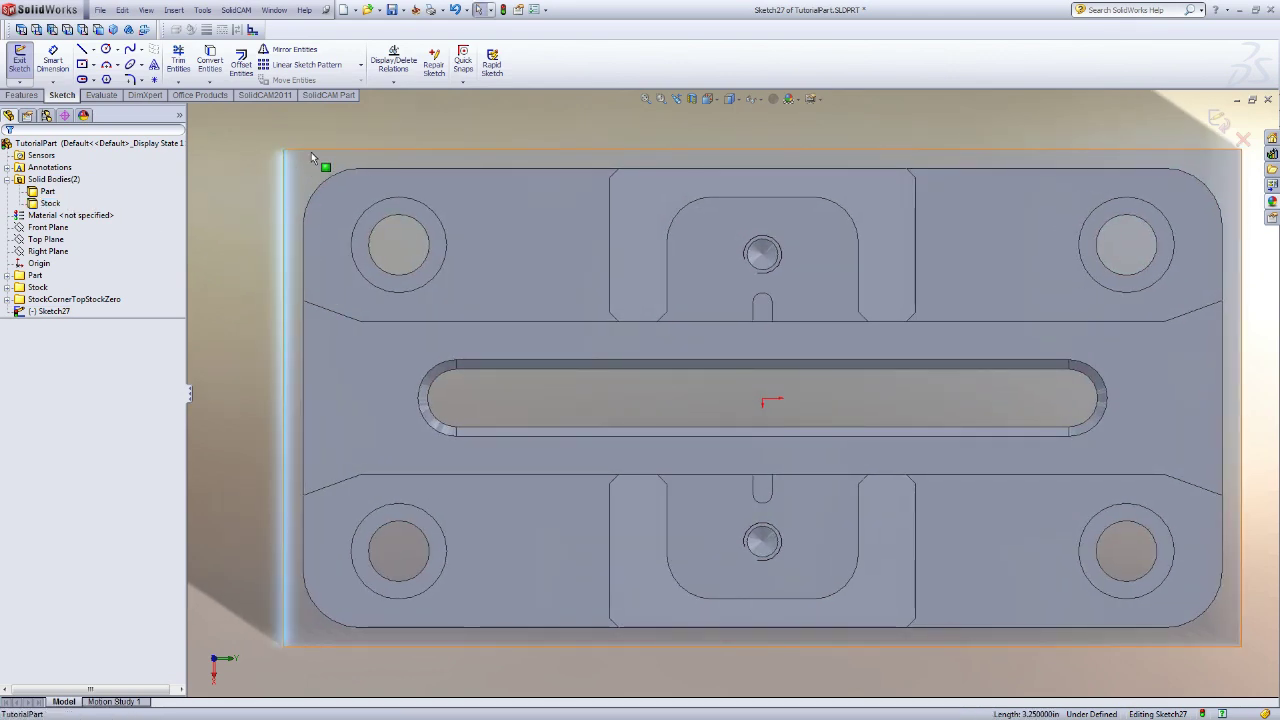
{"action": "left_click", "coordinate": [311, 150], "text": "ctrl"}
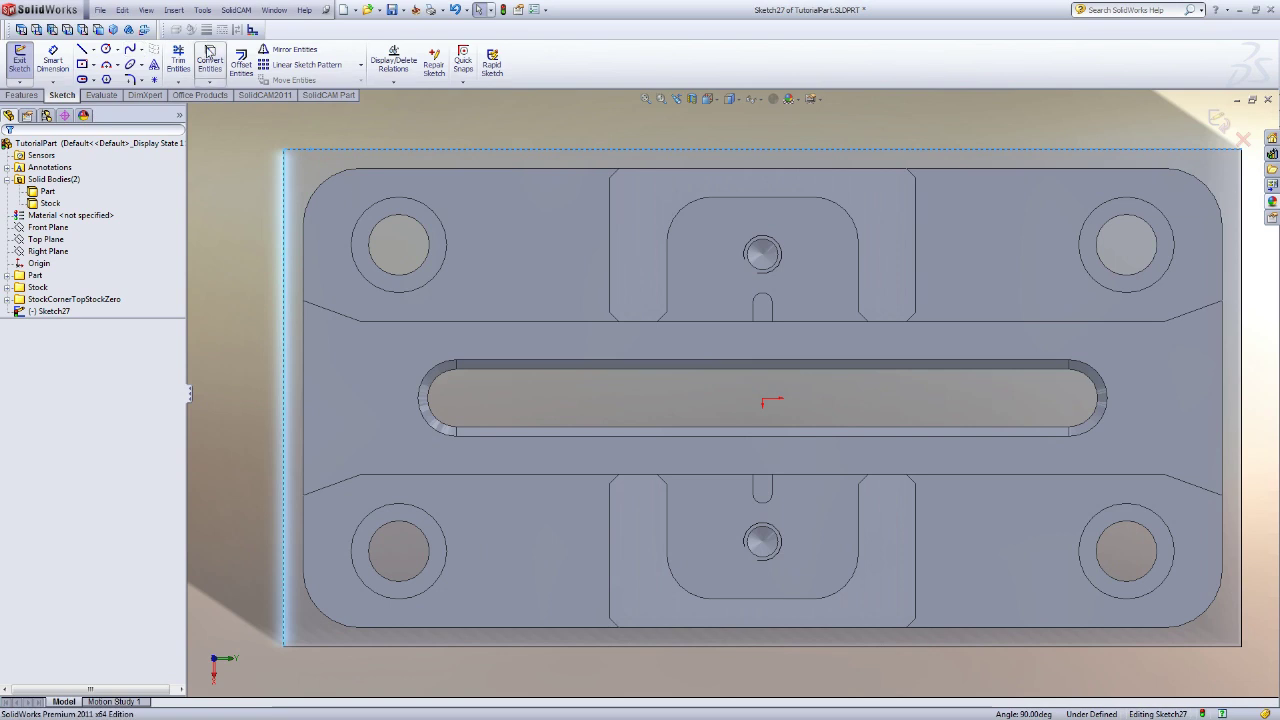
{"action": "left_click", "coordinate": [210, 62]}
{"action": "left_click", "coordinate": [10, 152]}
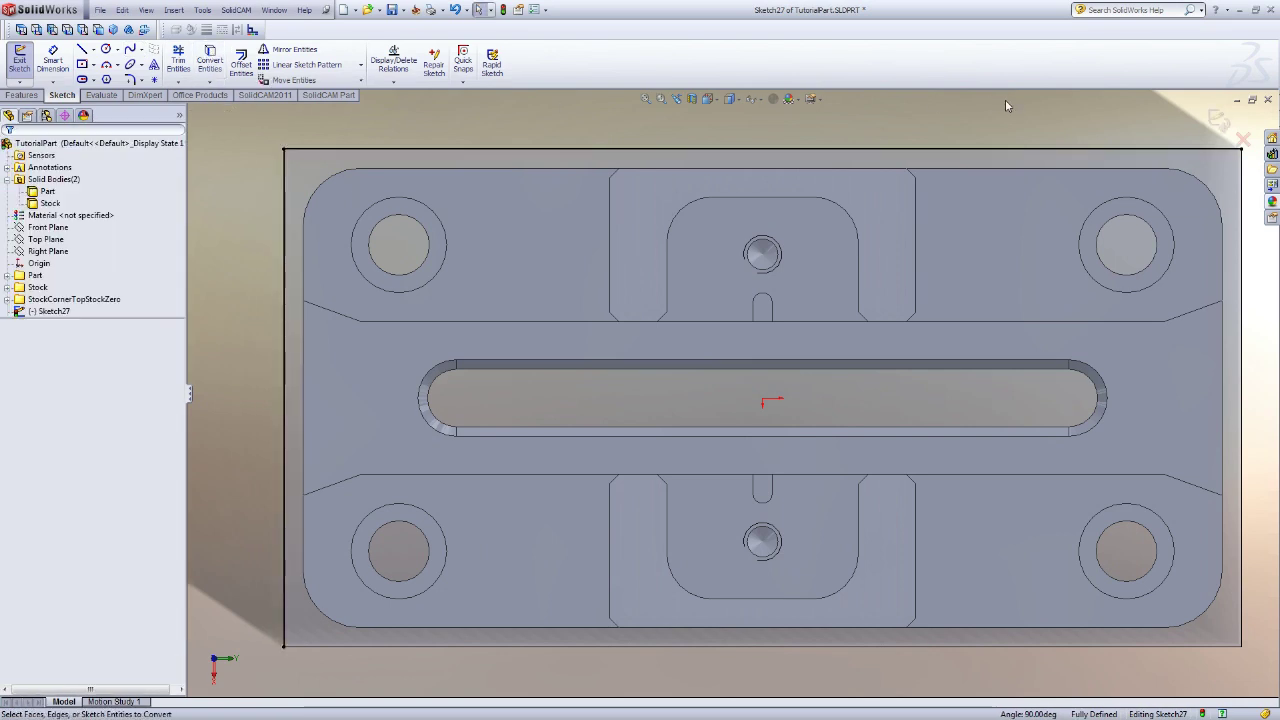
{"action": "left_click", "coordinate": [1221, 120]}
{"action": "middle_click_drag", "start_coordinate": [283, 380], "coordinate": [343, 128]}
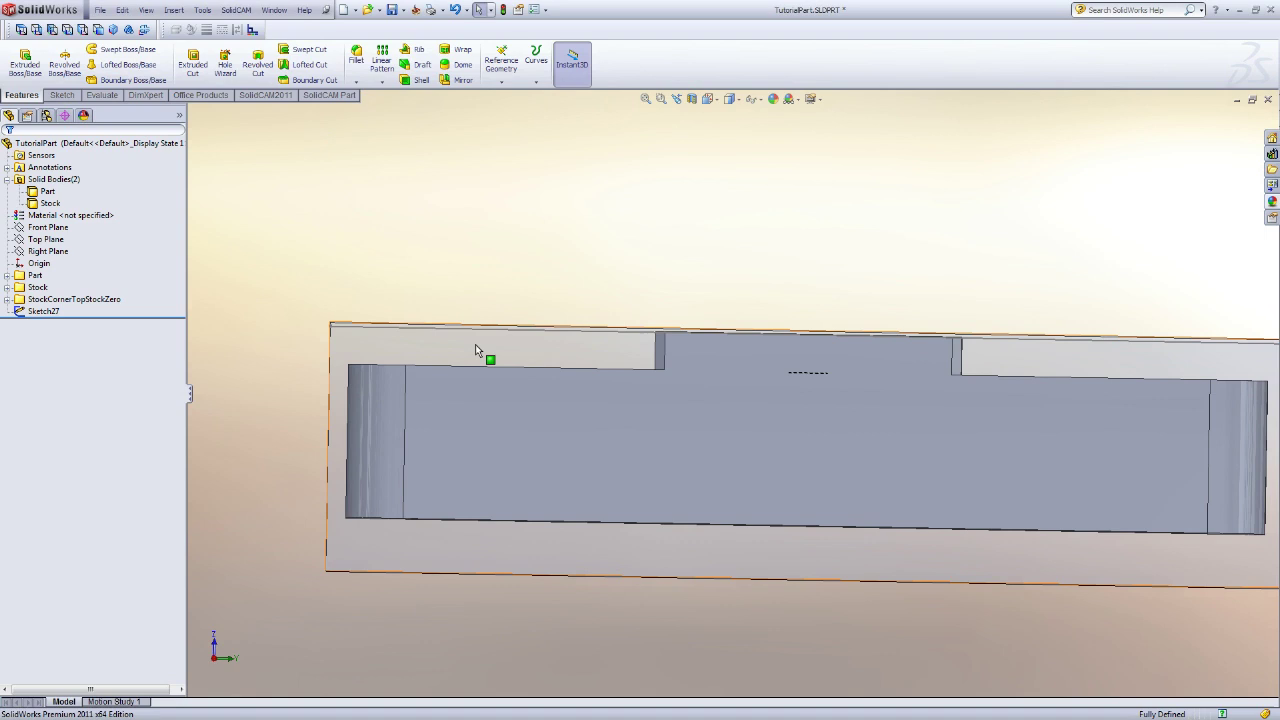
Orbit, zoom and pan to bring the stock's top back corner into close view
{"action": "middle_click_drag", "start_coordinate": [416, 246], "coordinate": [314, 224]}
{"action": "scroll", "coordinate": [318, 230], "scroll_direction": "down", "scroll_amount": 3}
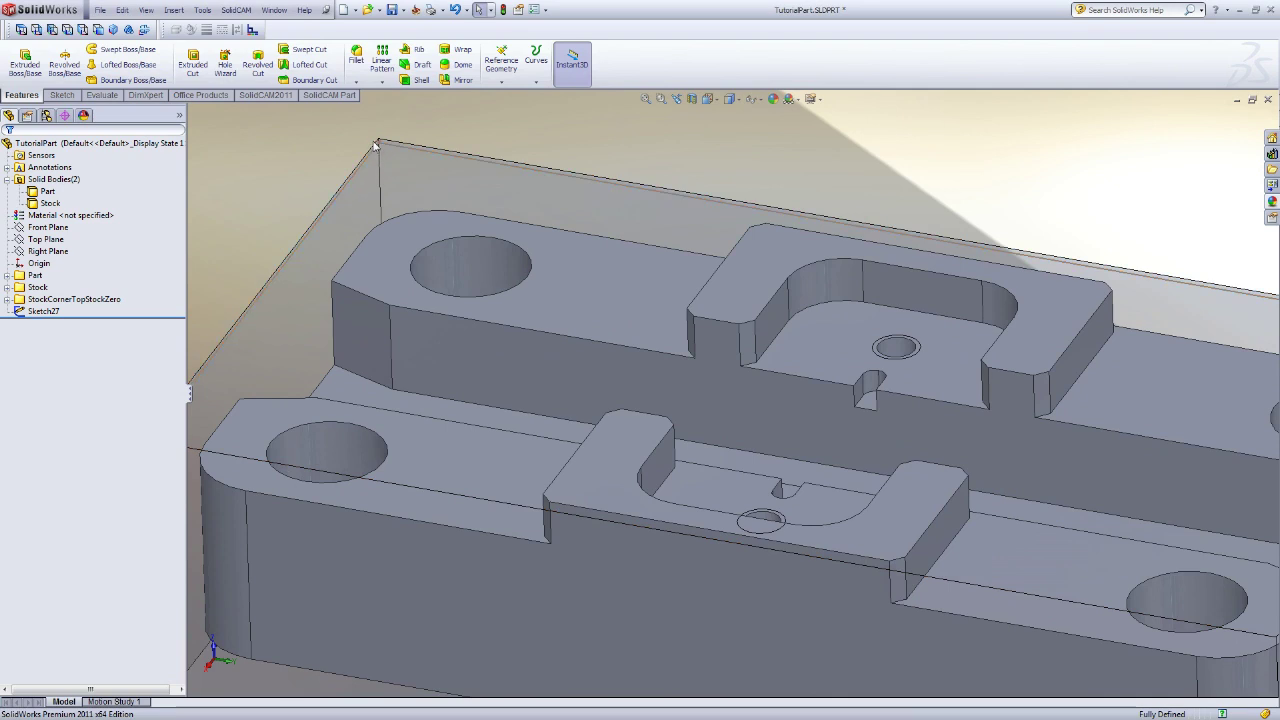
{"action": "scroll", "coordinate": [343, 145], "scroll_direction": "down", "scroll_amount": 3}
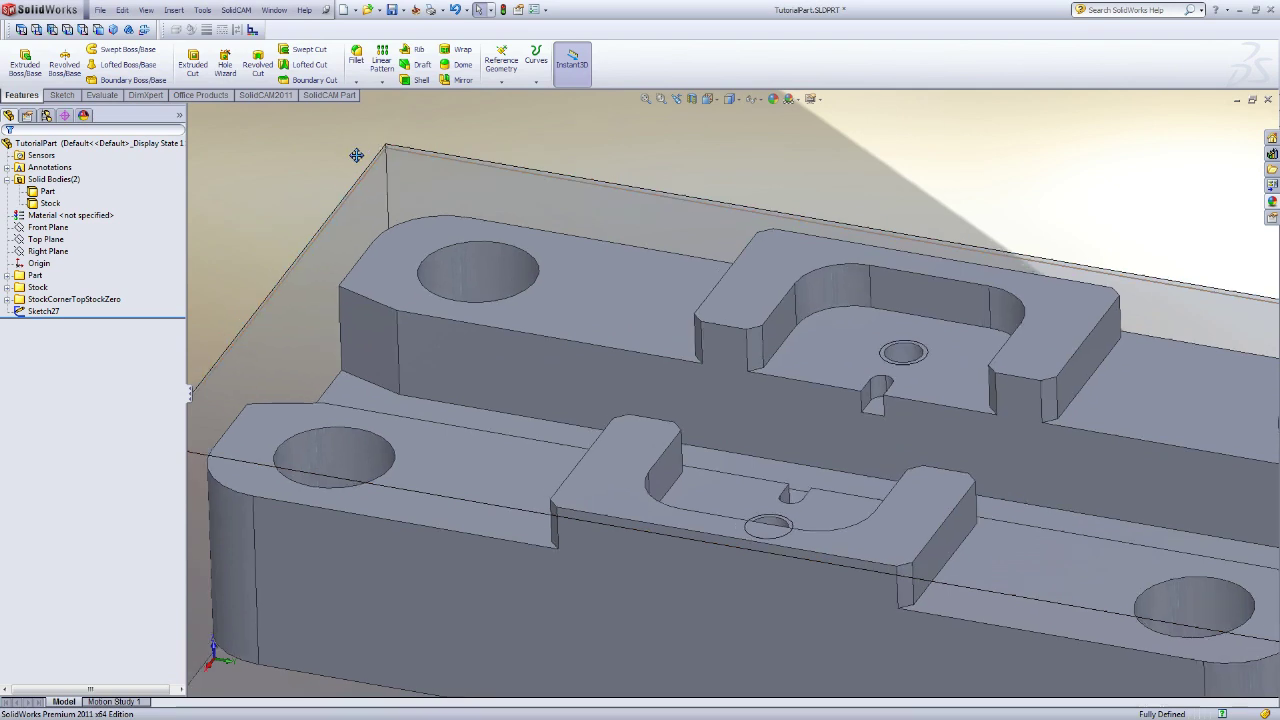
{"action": "middle_click_drag", "start_coordinate": [326, 183], "coordinate": [357, 206], "text": "ctrl"}
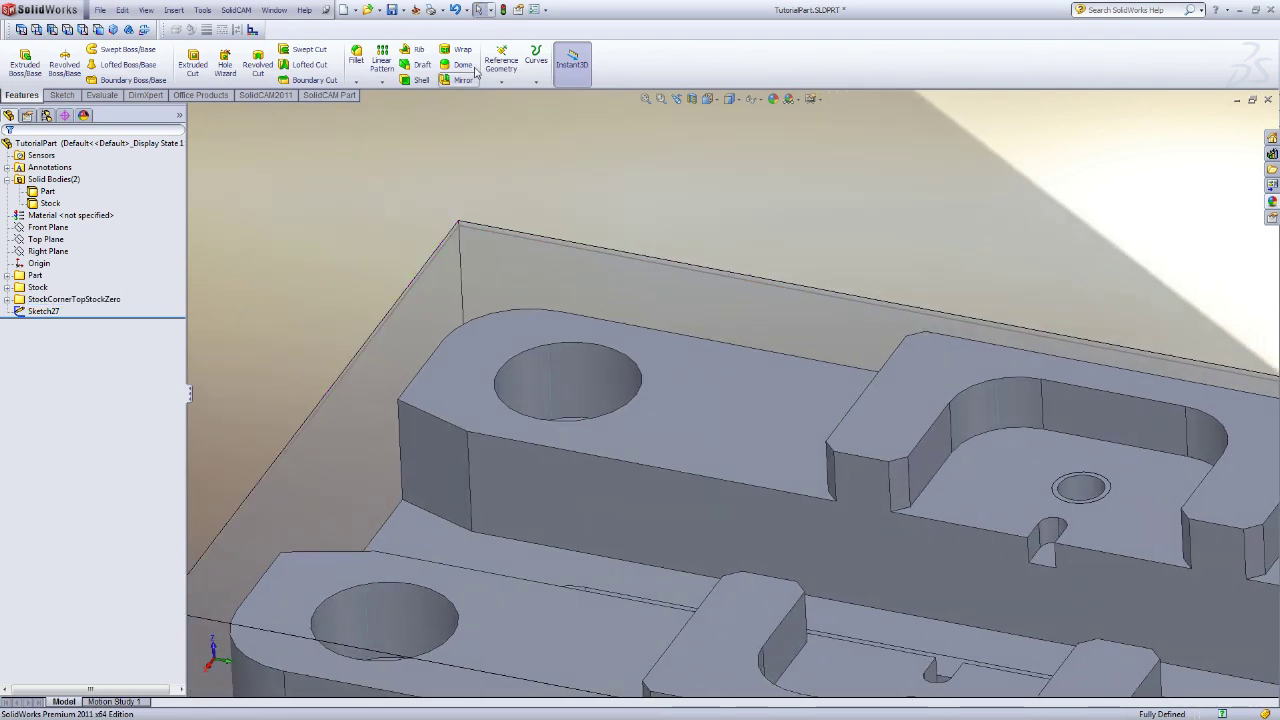
Create Coordinate System2 at the stock corner, X along the top edge, Y along the left edge, both reversed
{"action": "left_click", "coordinate": [509, 85]}
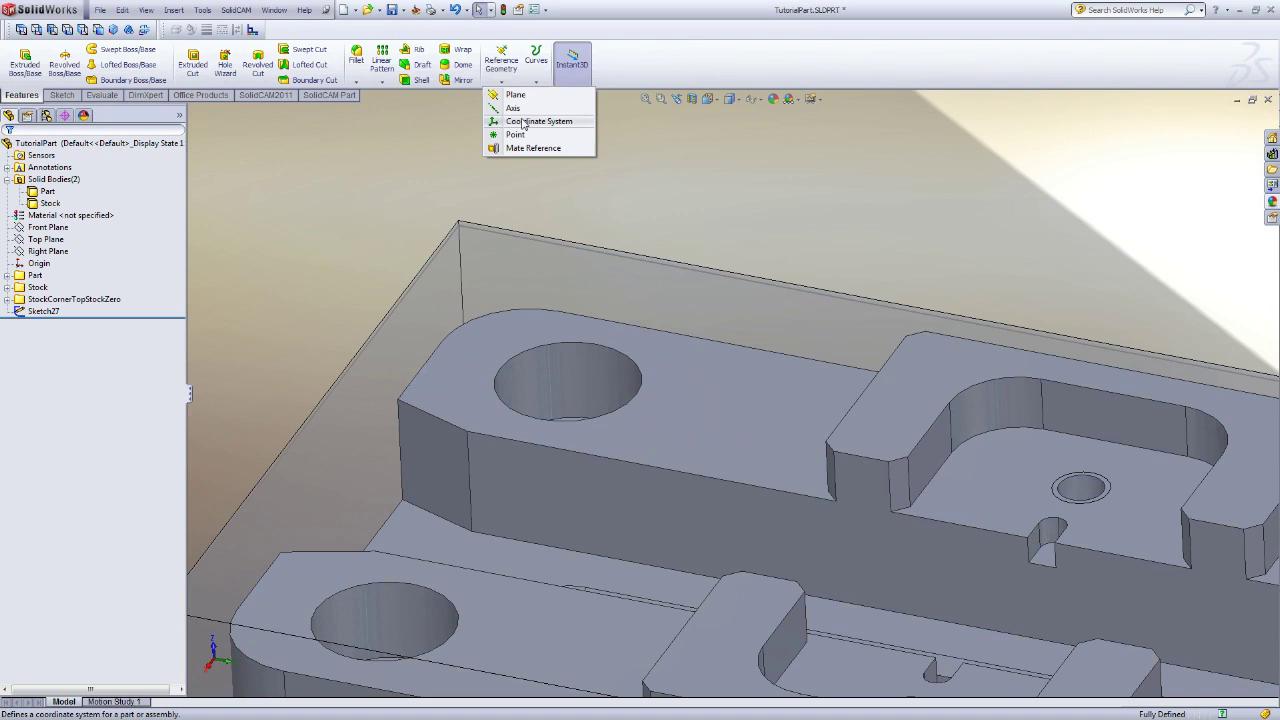
{"action": "left_click", "coordinate": [523, 121]}
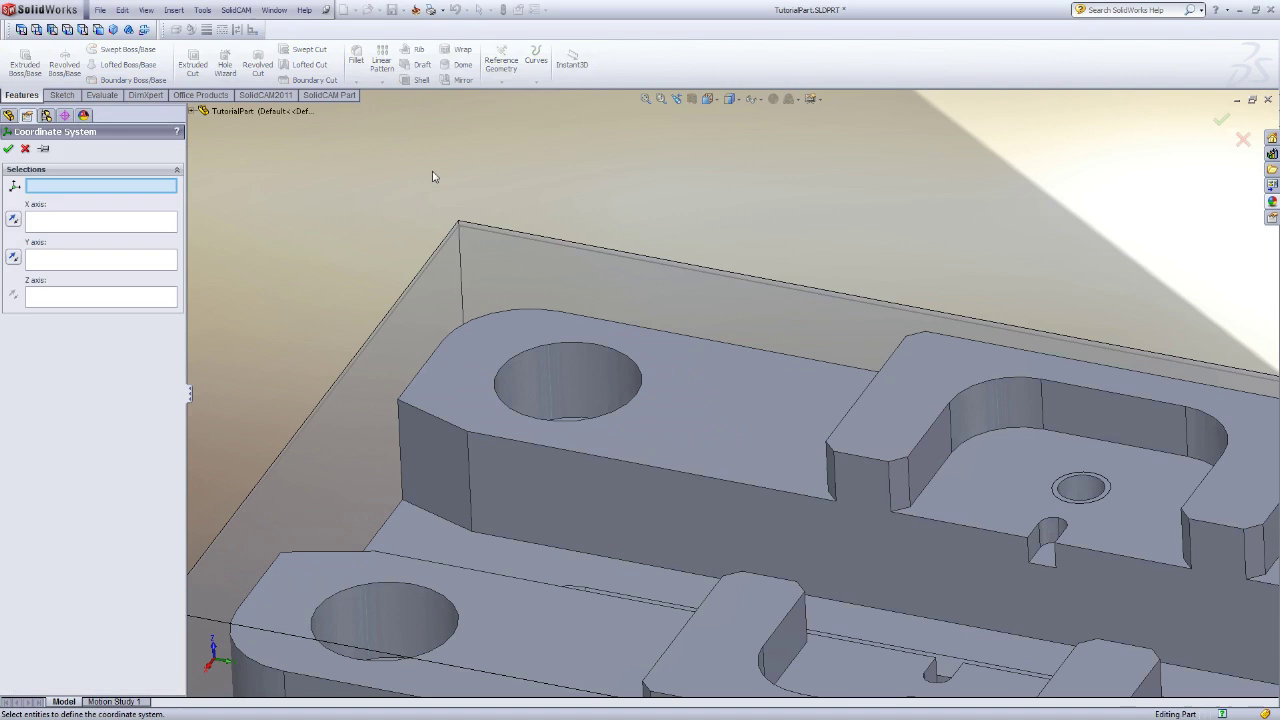
{"action": "left_click", "coordinate": [459, 224]}
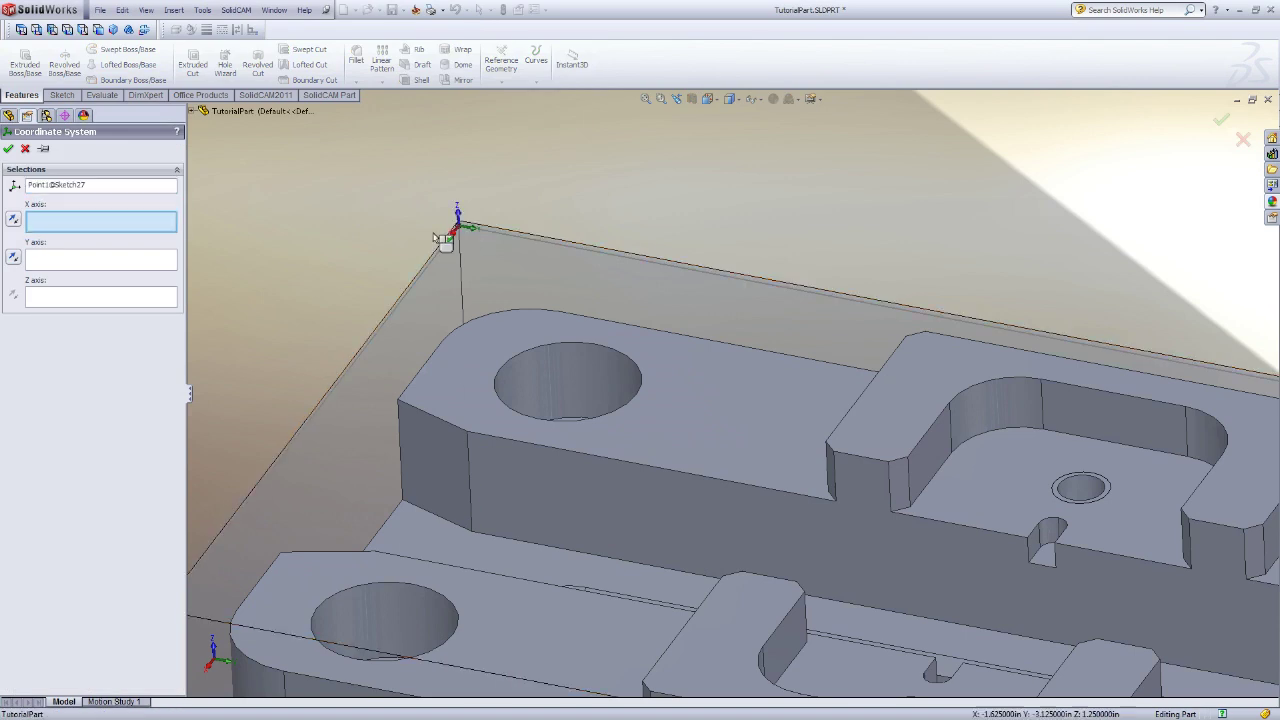
{"action": "left_click", "coordinate": [510, 235]}
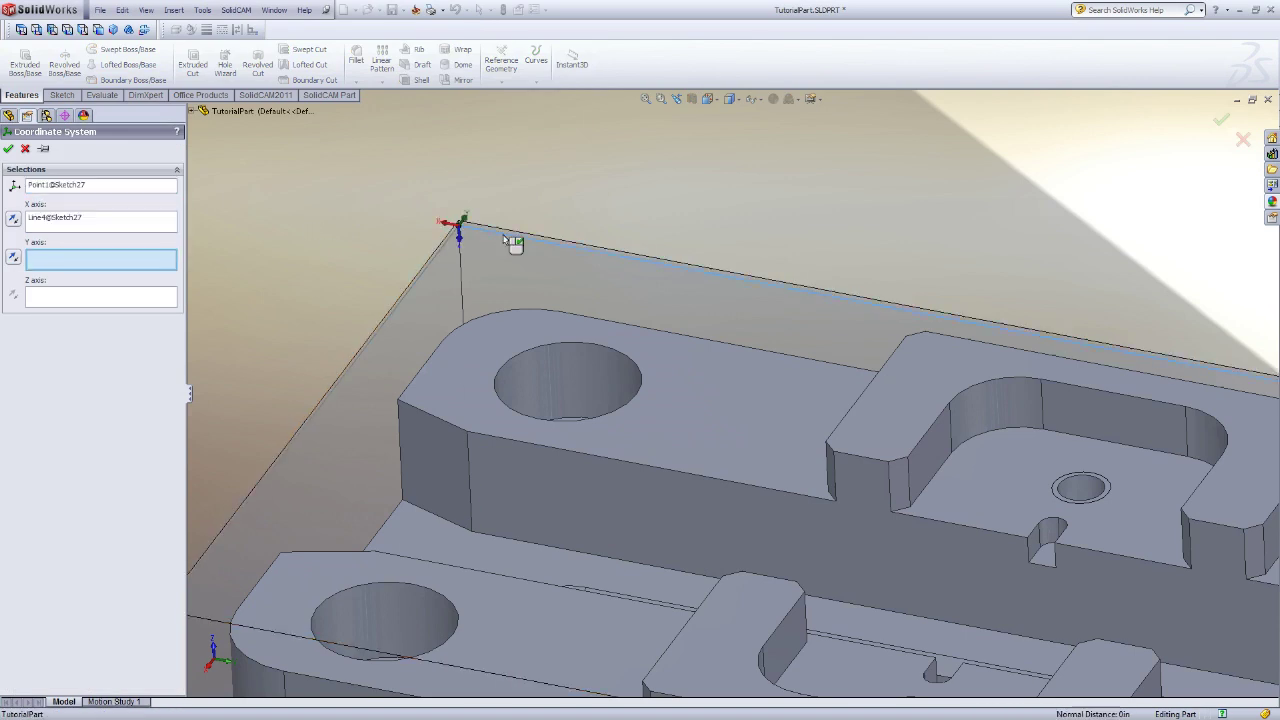
{"action": "left_click", "coordinate": [391, 317]}
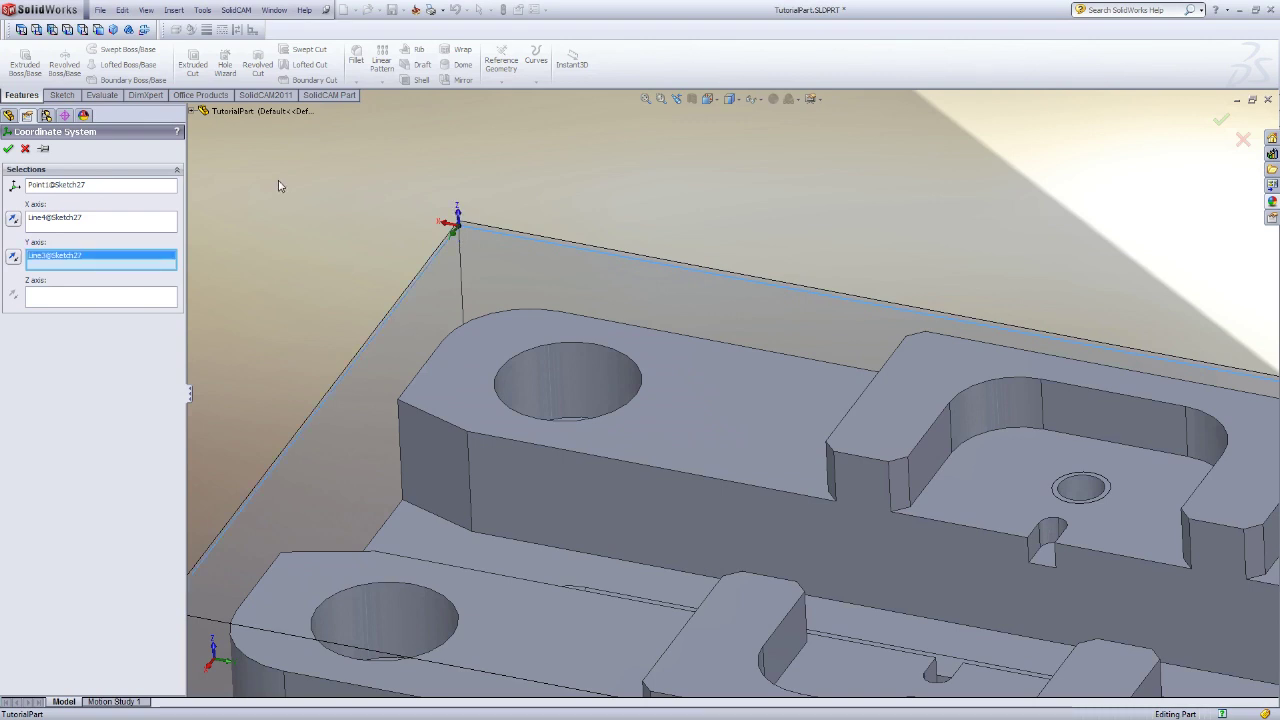
{"action": "left_click", "coordinate": [16, 249]}
{"action": "left_click", "coordinate": [14, 224]}
{"action": "key", "text": "z"}
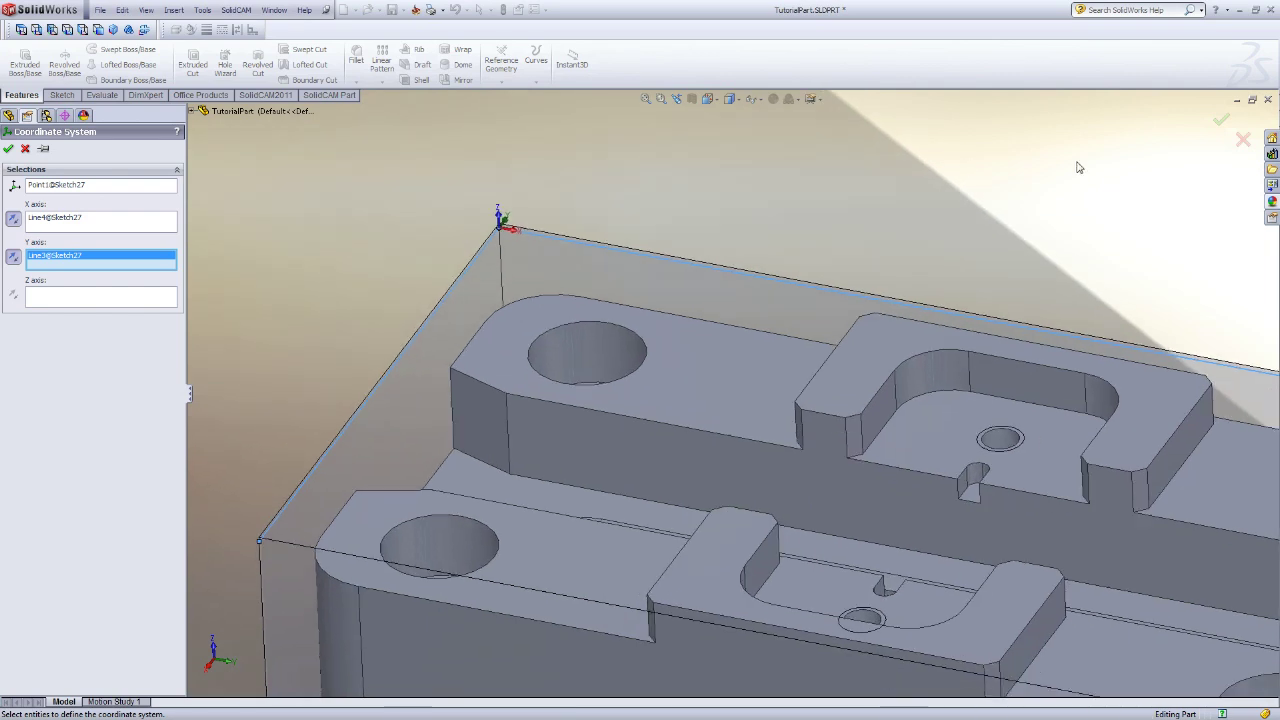
{"action": "left_click", "coordinate": [1226, 119]}
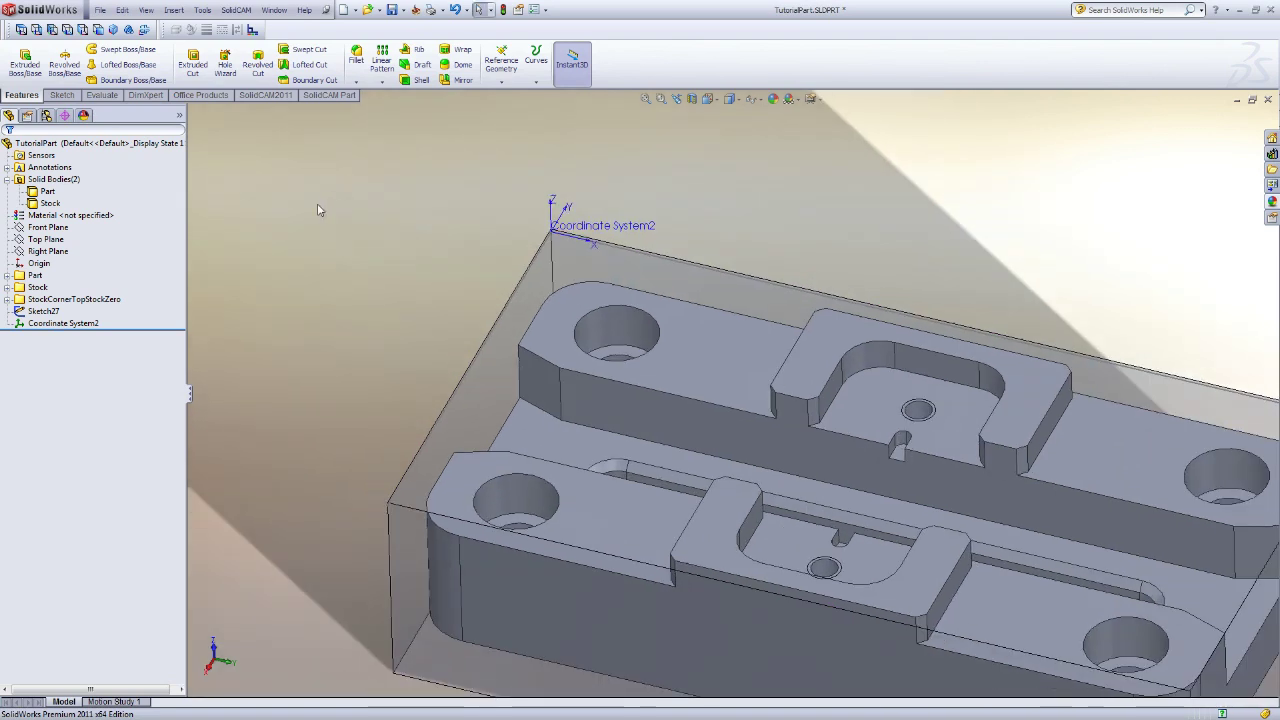
{"action": "left_click", "coordinate": [40, 311]}
{"action": "left_click", "coordinate": [450, 226]}
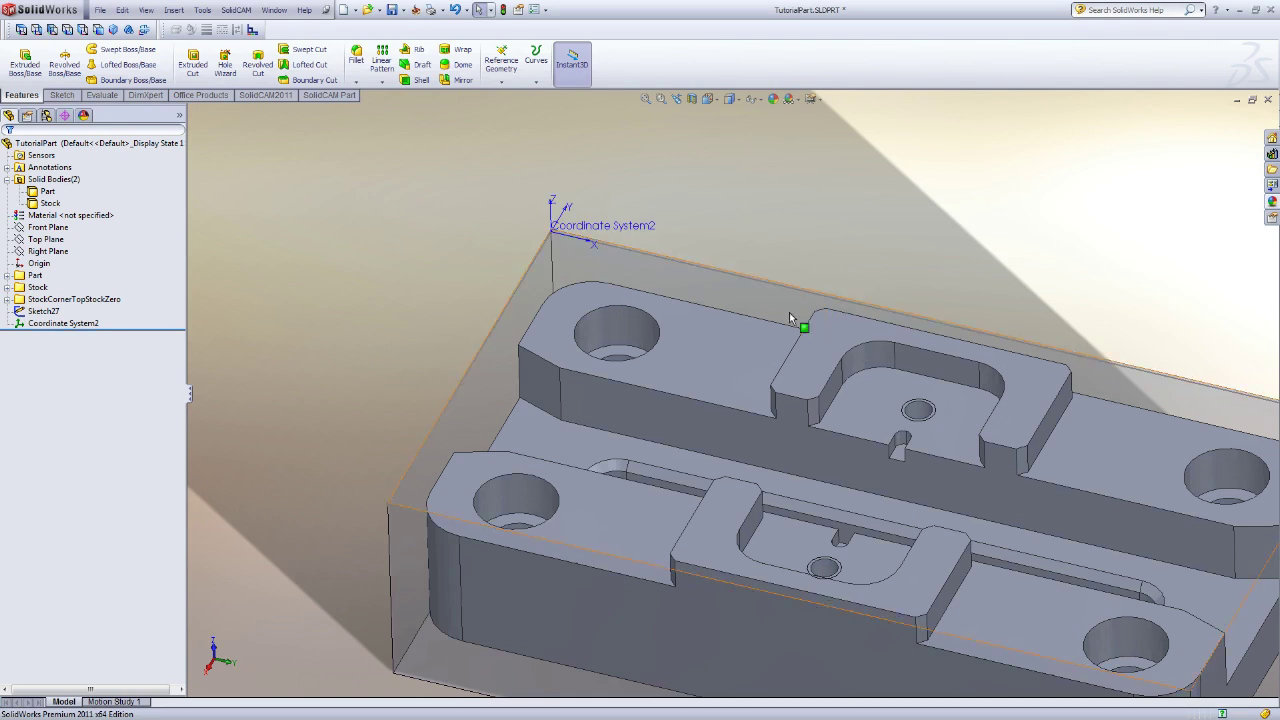
{"action": "middle_click_drag", "start_coordinate": [808, 320], "coordinate": [660, 152]}
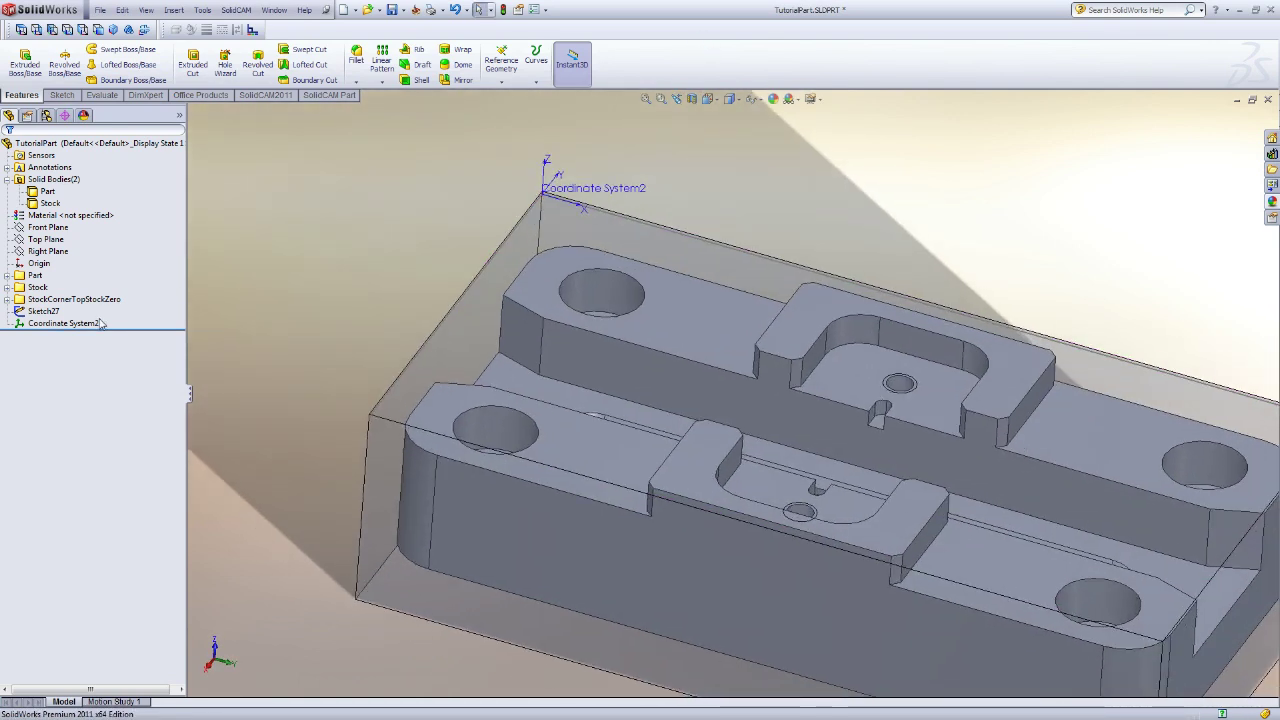
Add Sketch27 and Coordinate System2 to a new folder named StockCornerTopPartZero and expand it
{"action": "right_click", "coordinate": [44, 322]}
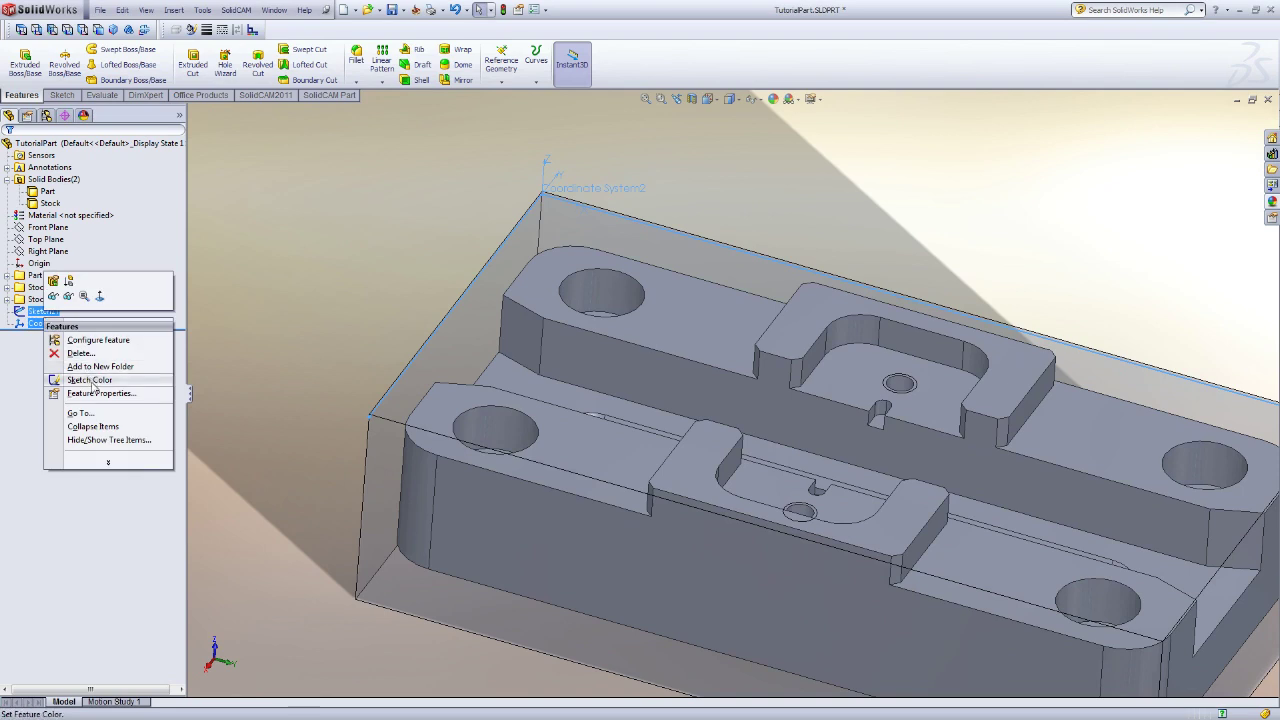
{"action": "left_click", "coordinate": [131, 369]}
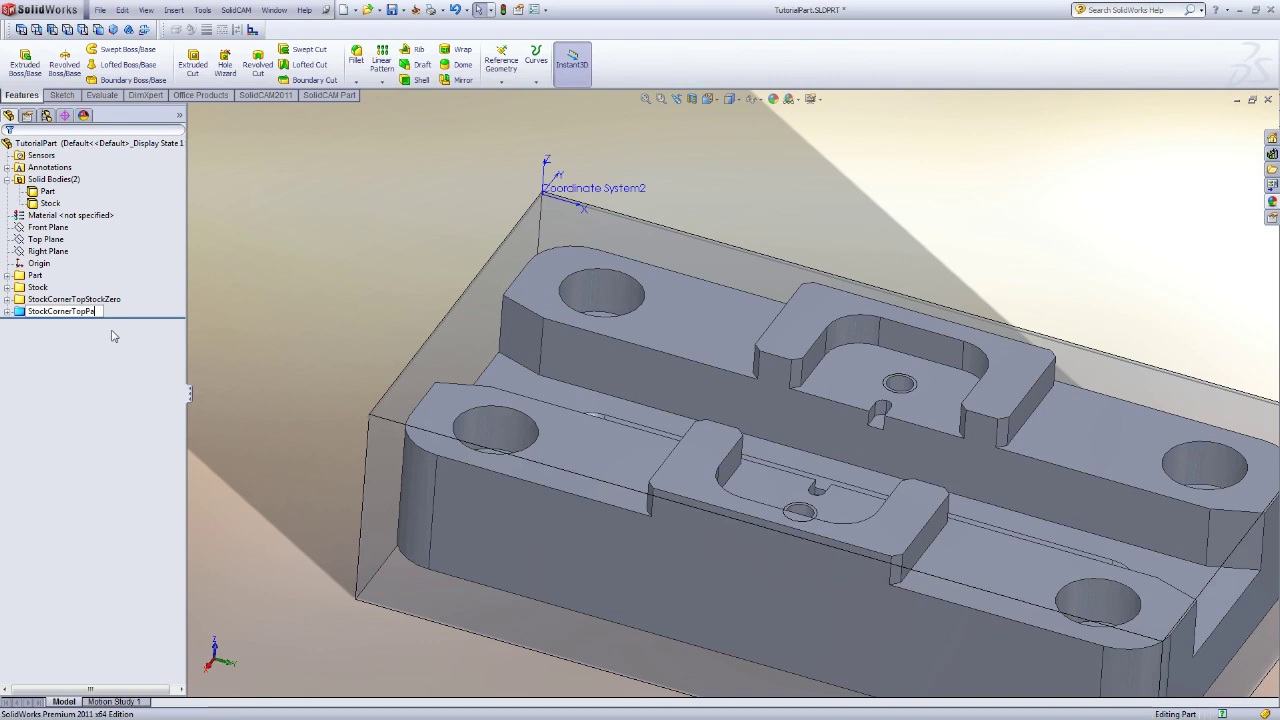
{"action": "type", "text": "rtZero"}
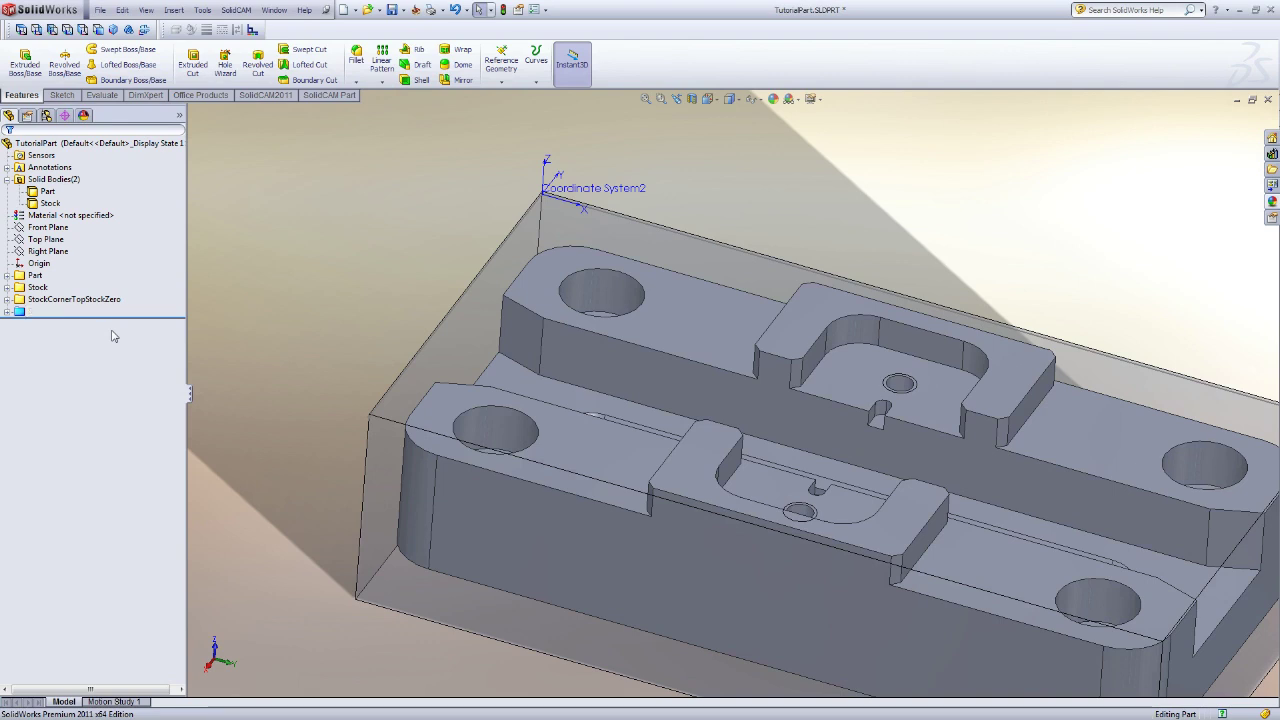
{"action": "key", "text": "Return"}
{"action": "left_click", "coordinate": [312, 325]}
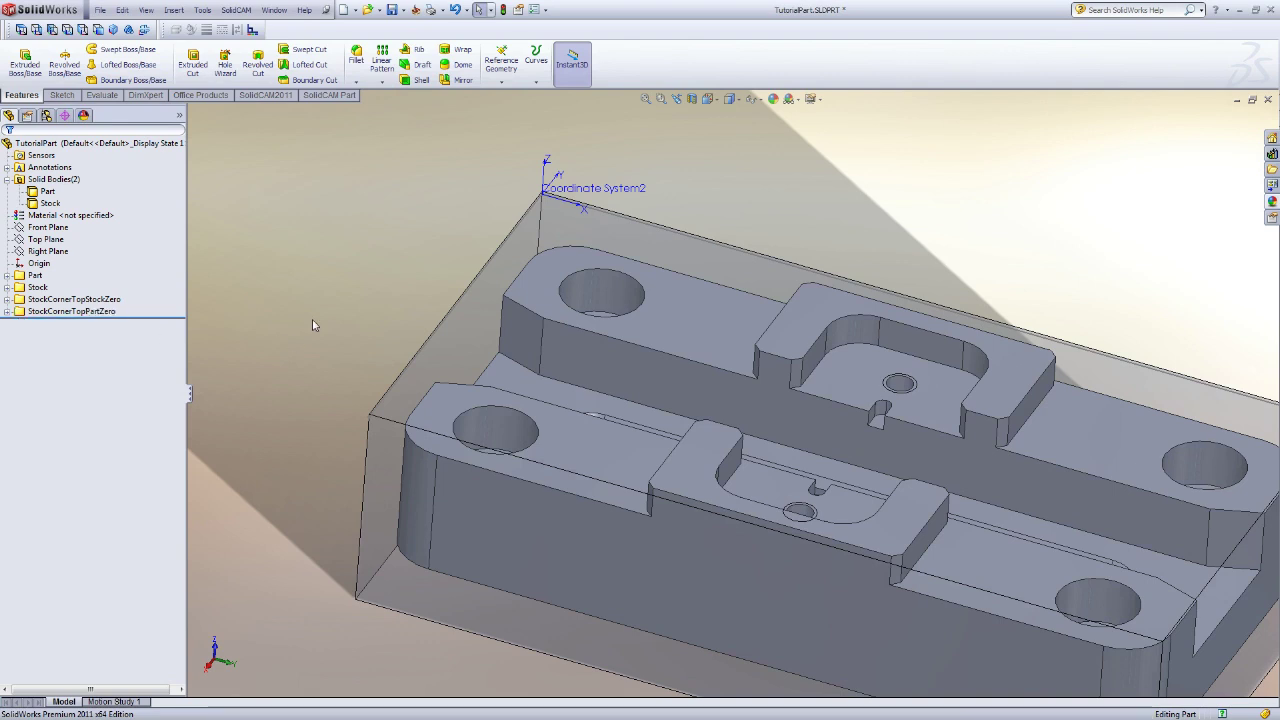
{"action": "left_click", "coordinate": [7, 311]}
{"action": "left_click", "coordinate": [52, 336]}
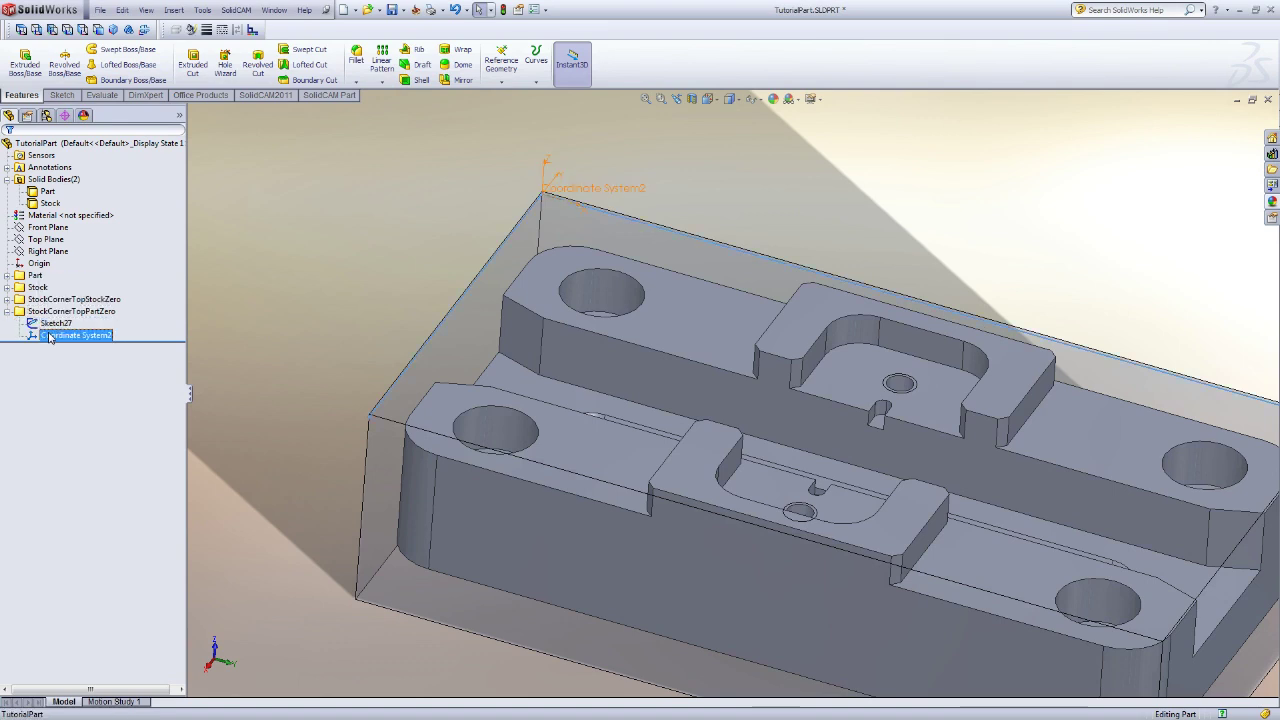
Clear the selection, fit the whole part and stock in view, and orbit to a low front angle
{"action": "left_click", "coordinate": [341, 243]}
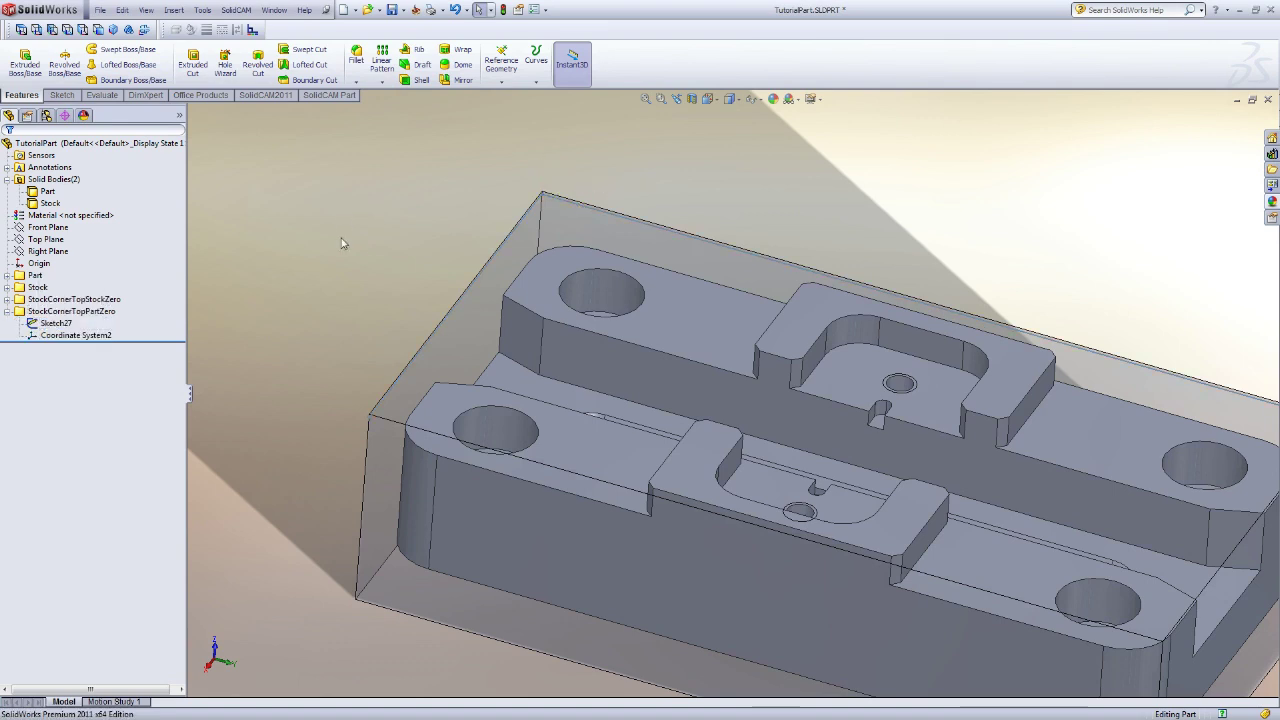
{"action": "left_click", "coordinate": [56, 323]}
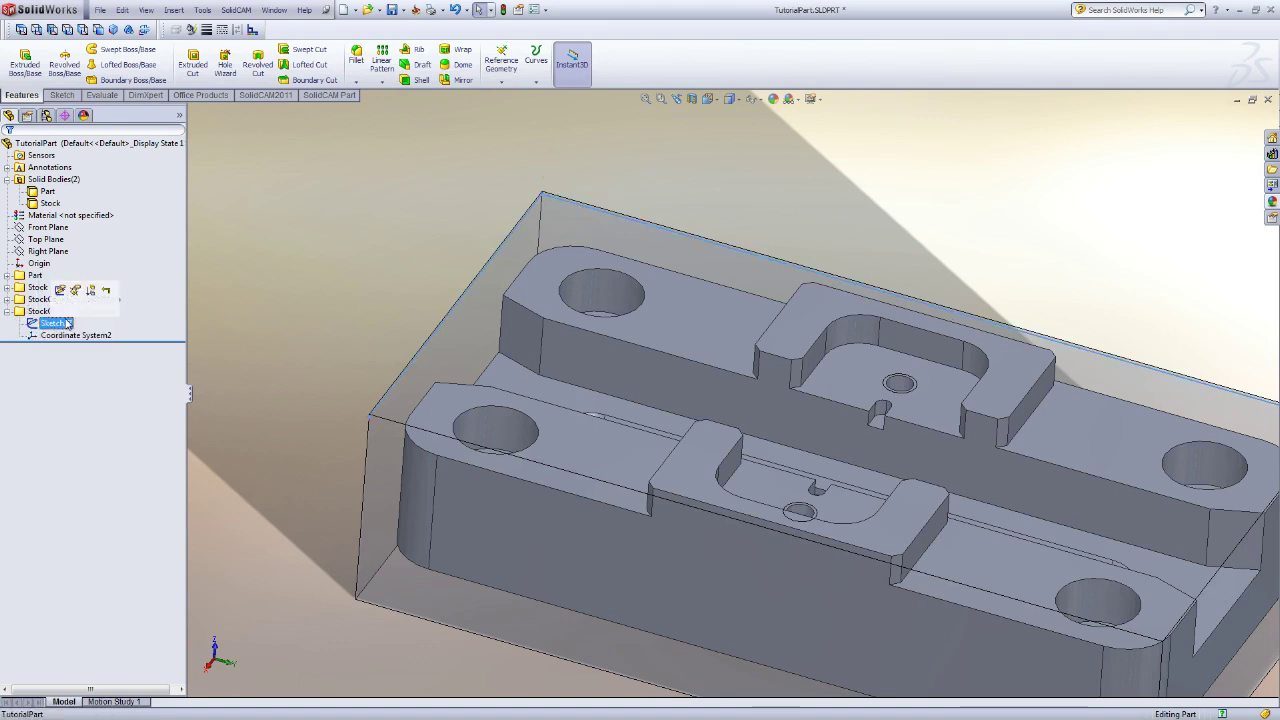
{"action": "left_click", "coordinate": [376, 280]}
{"action": "middle_click_drag", "start_coordinate": [376, 280], "coordinate": [275, 237]}
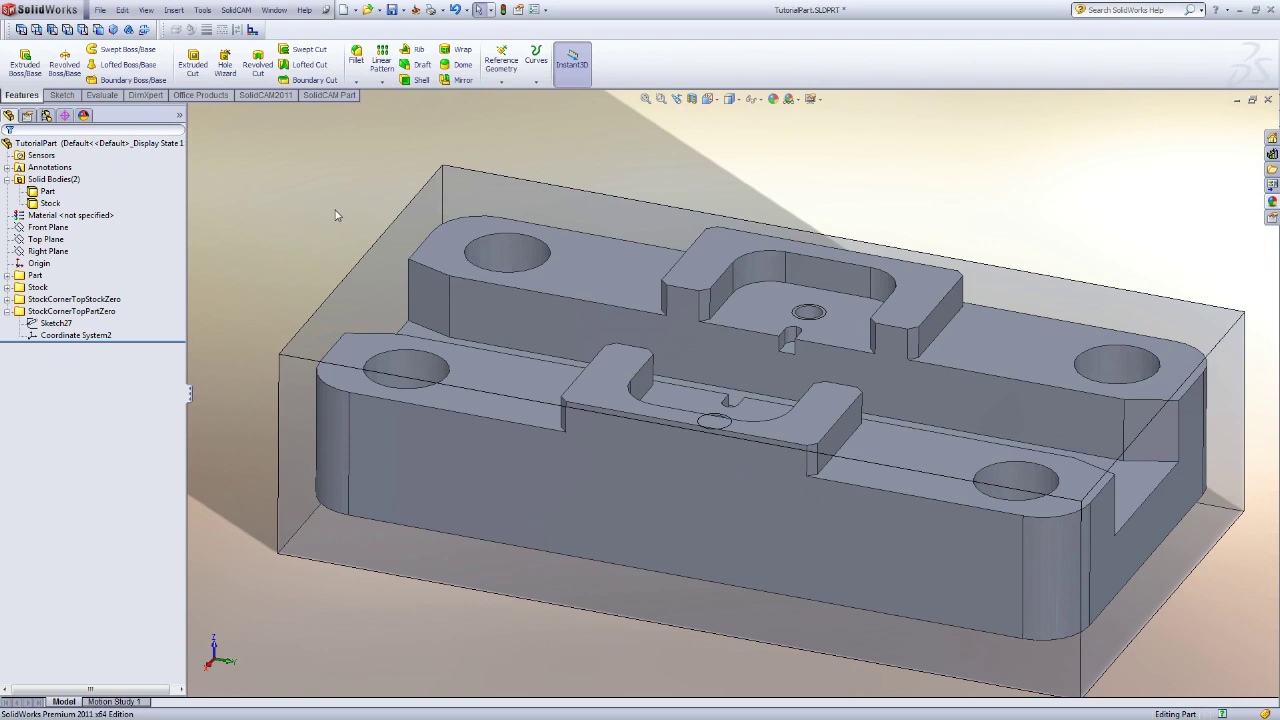
{"action": "middle_click_drag", "start_coordinate": [500, 256], "coordinate": [476, 244], "text": "ctrl"}
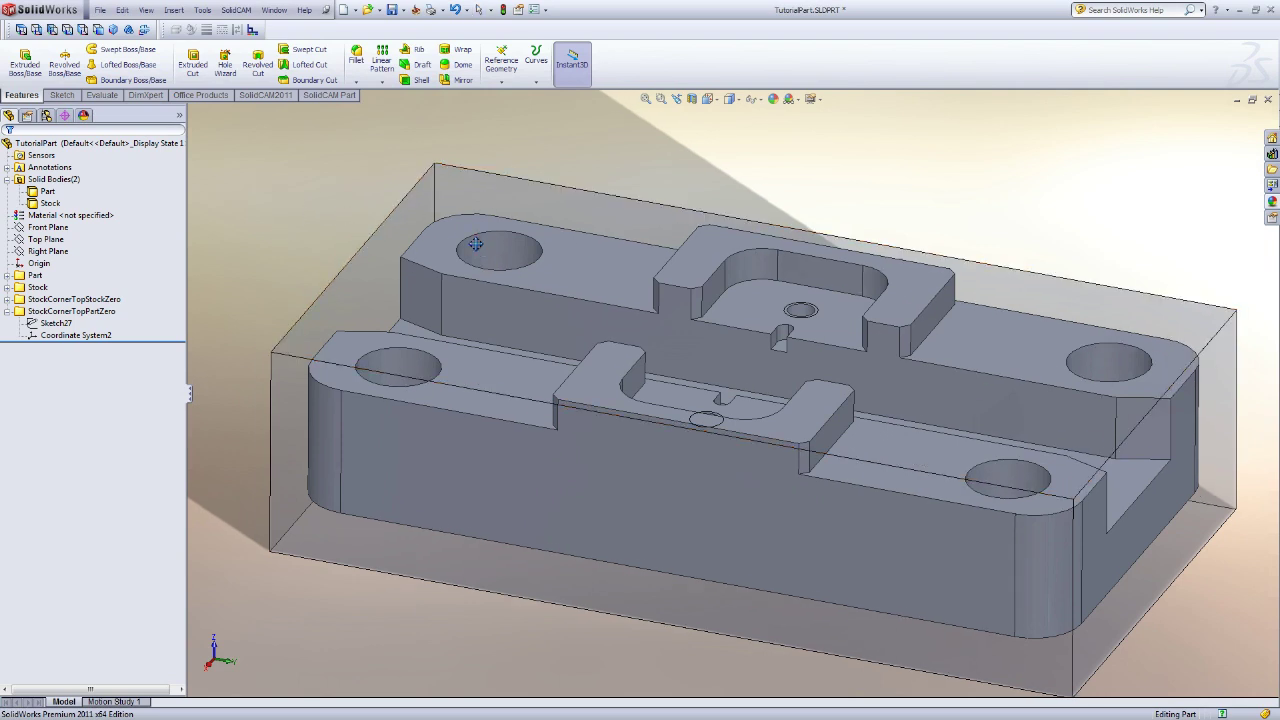
{"action": "key", "text": "f"}
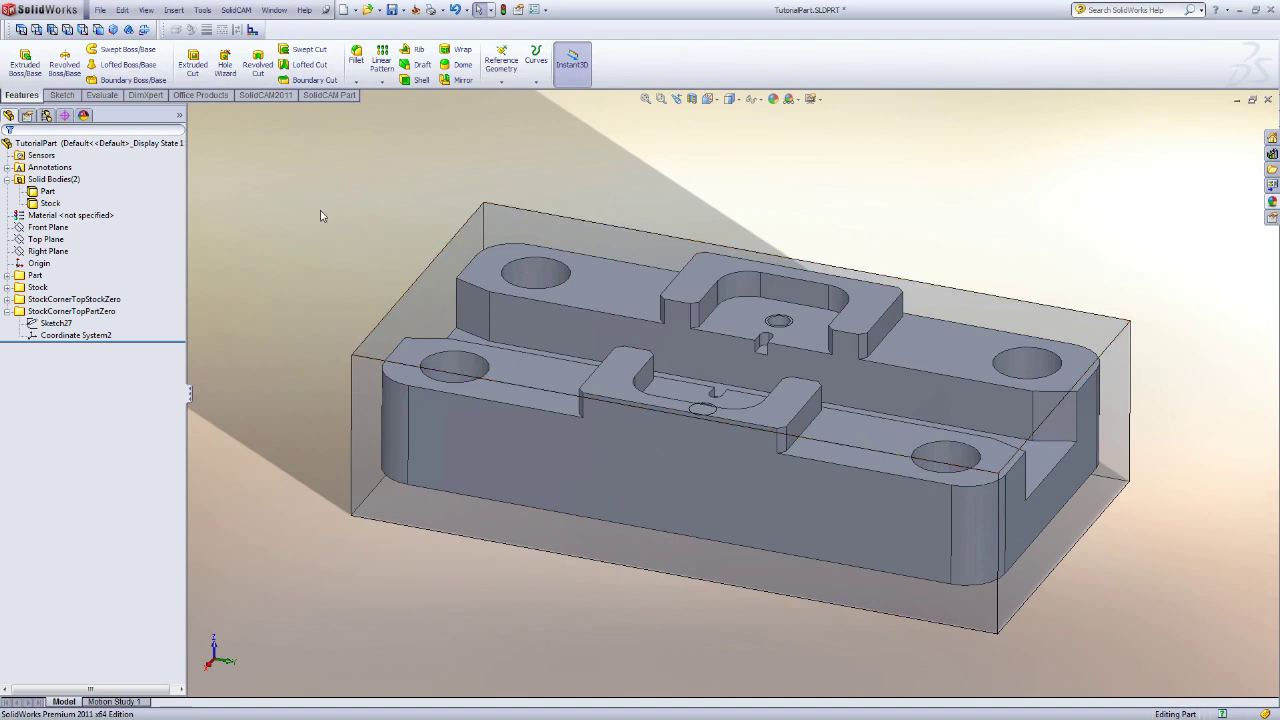
{"action": "middle_click_drag", "start_coordinate": [535, 275], "coordinate": [430, 335]}
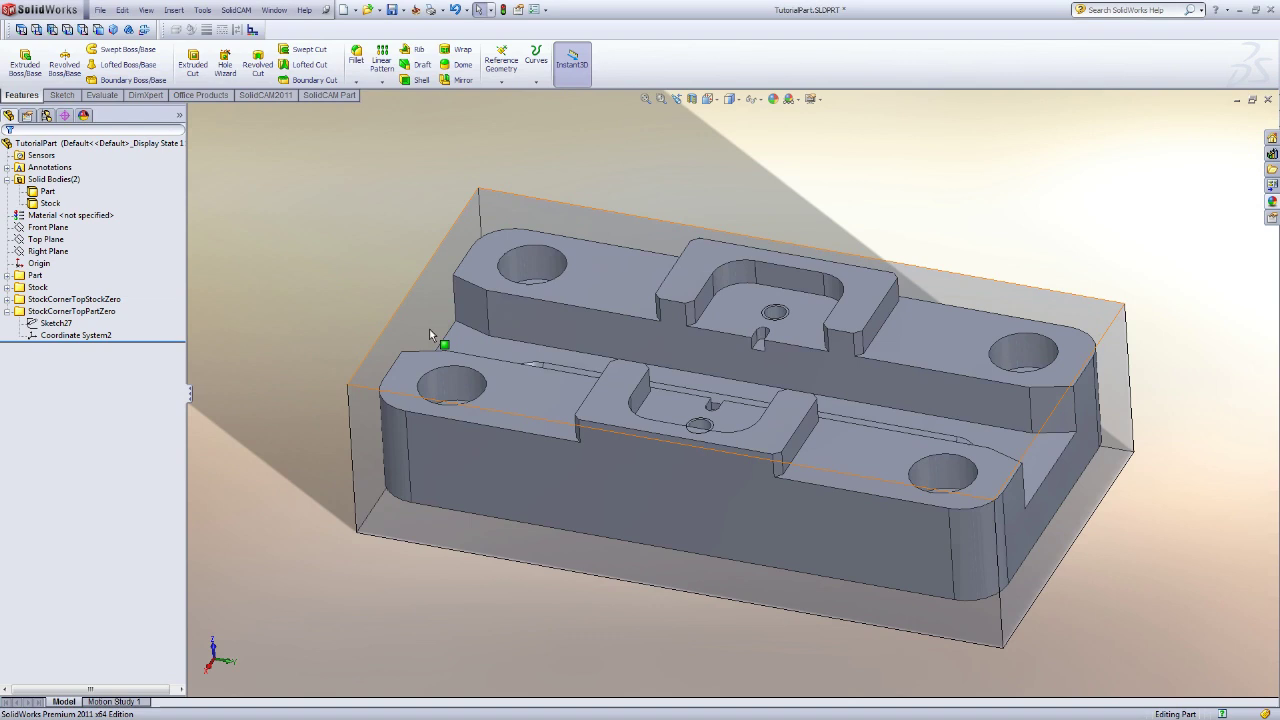
Start a sketch on the stock's top face, view it Normal To, and pick the Line tool
{"action": "left_click", "coordinate": [430, 335]}
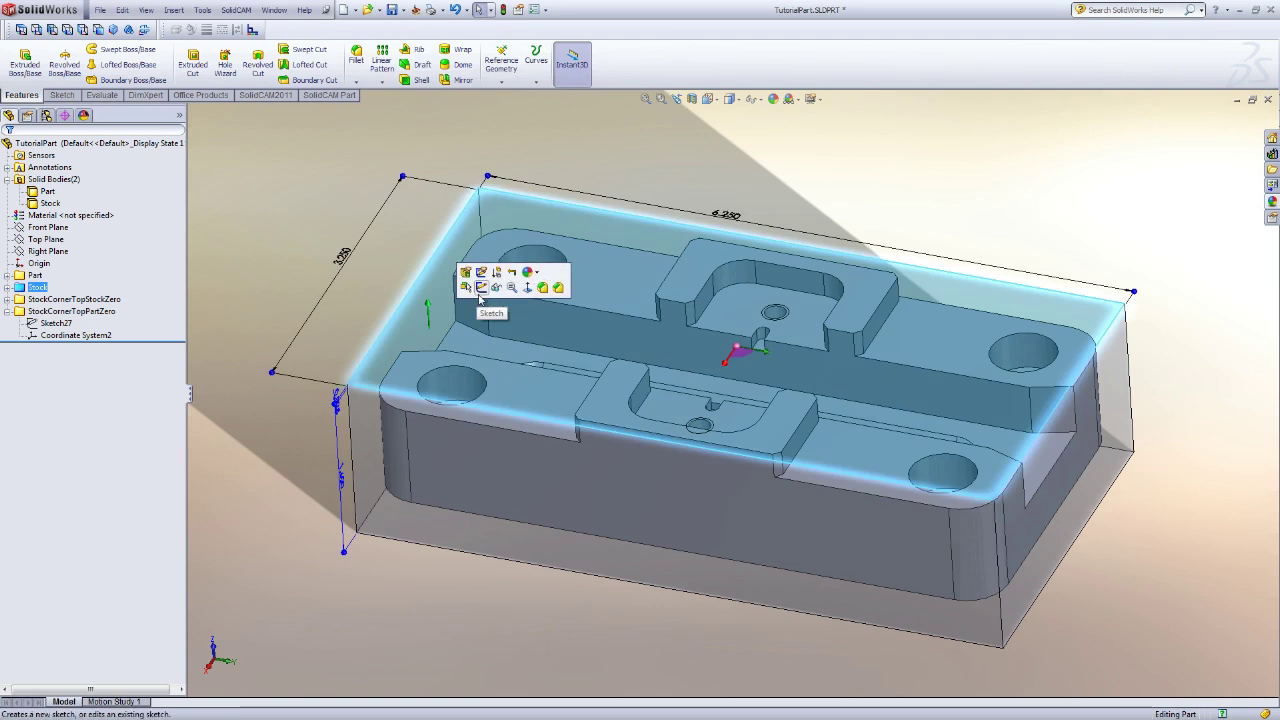
{"action": "left_click", "coordinate": [480, 289]}
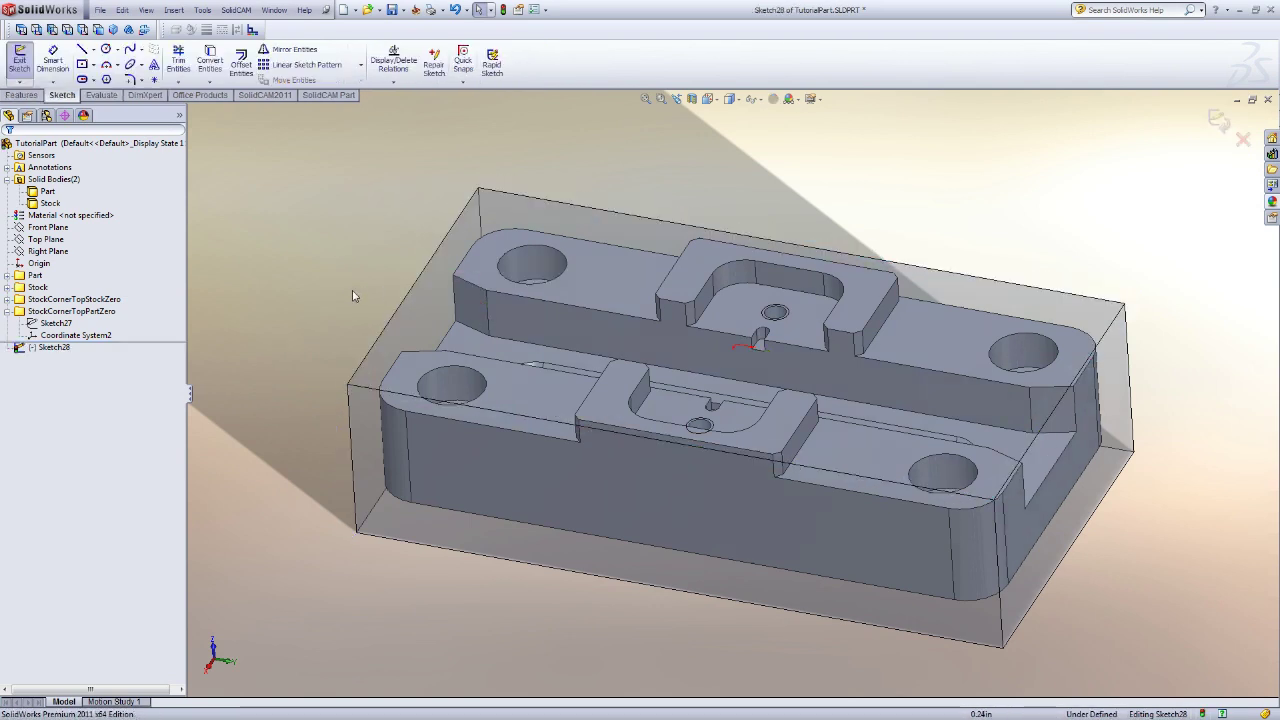
{"action": "key", "text": "space"}
{"action": "double_click", "coordinate": [388, 338]}
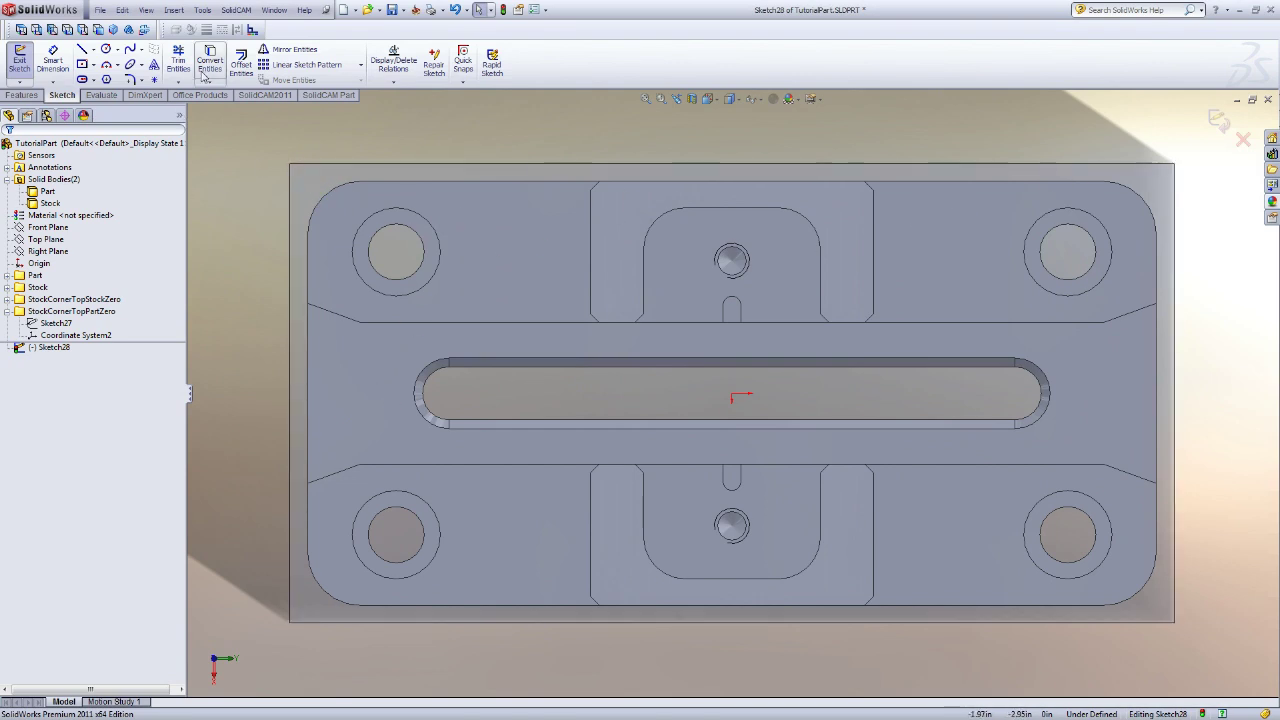
{"action": "left_click", "coordinate": [83, 50]}
Draw both corner-to-corner diagonals and a vertical midline between the top and bottom edge midpoints
{"action": "left_click", "coordinate": [290, 164]}
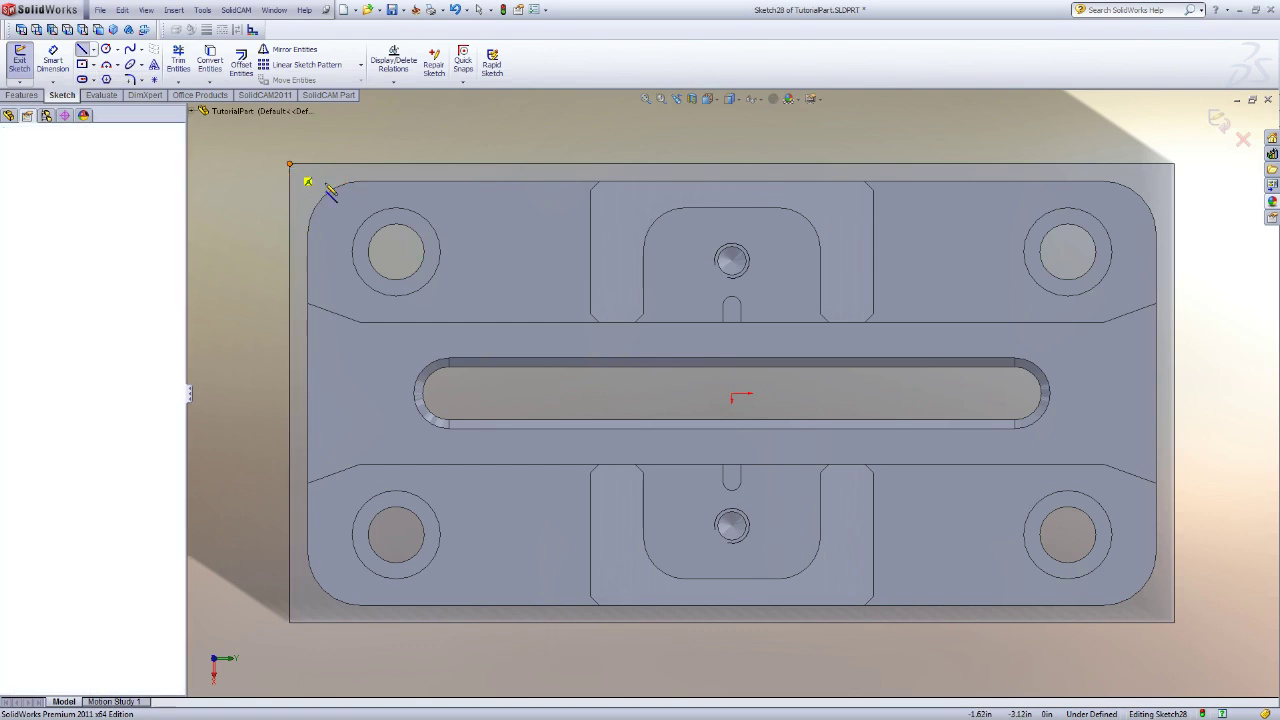
{"action": "left_click", "coordinate": [1175, 623]}
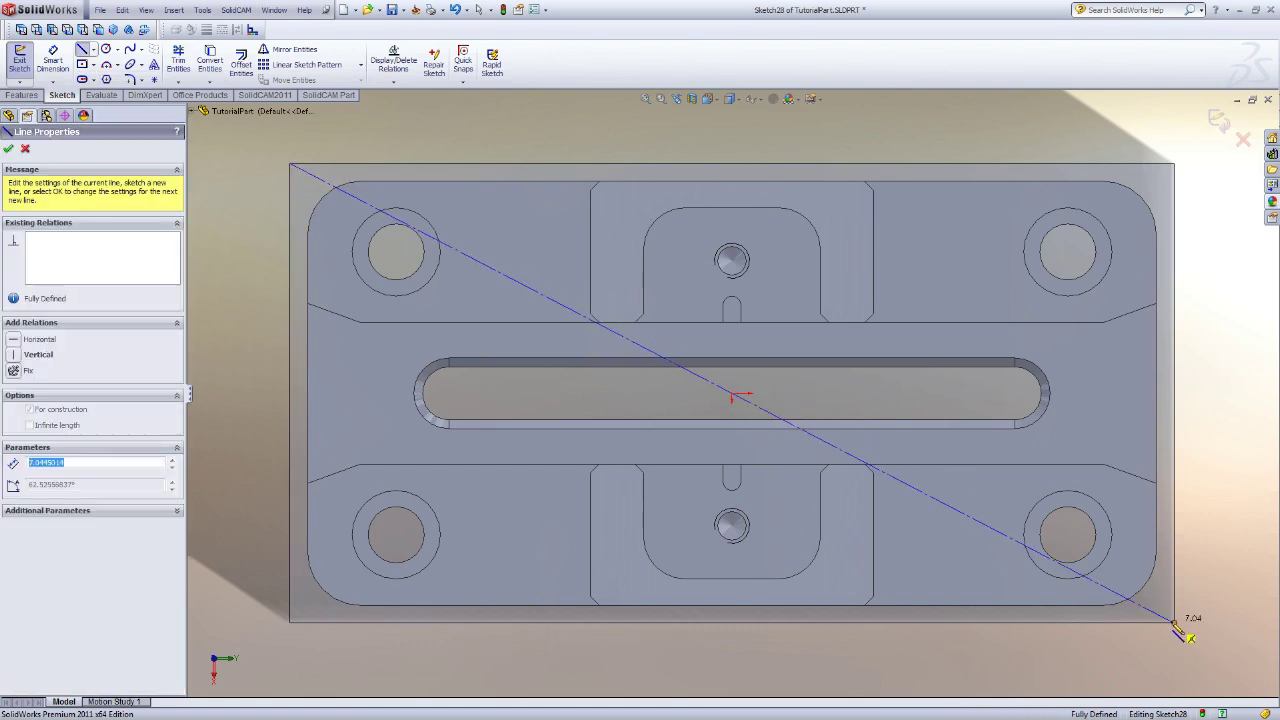
{"action": "key", "text": "Escape"}
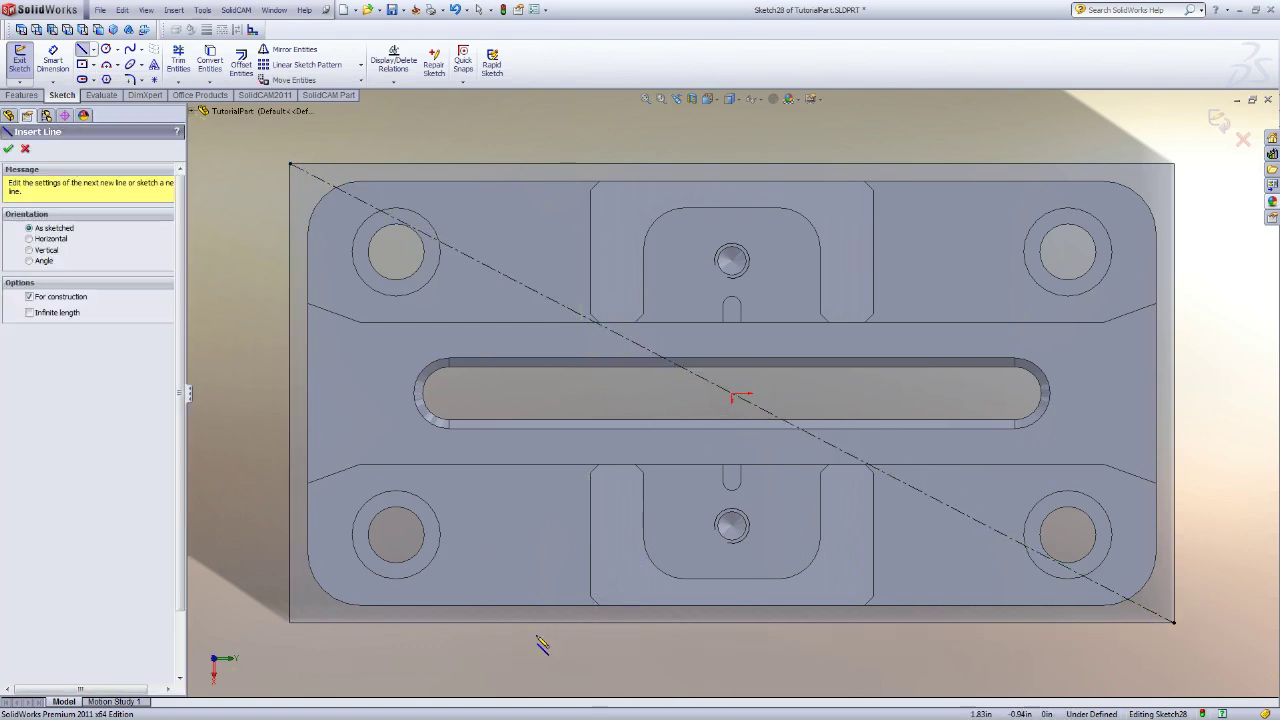
{"action": "left_click", "coordinate": [290, 622]}
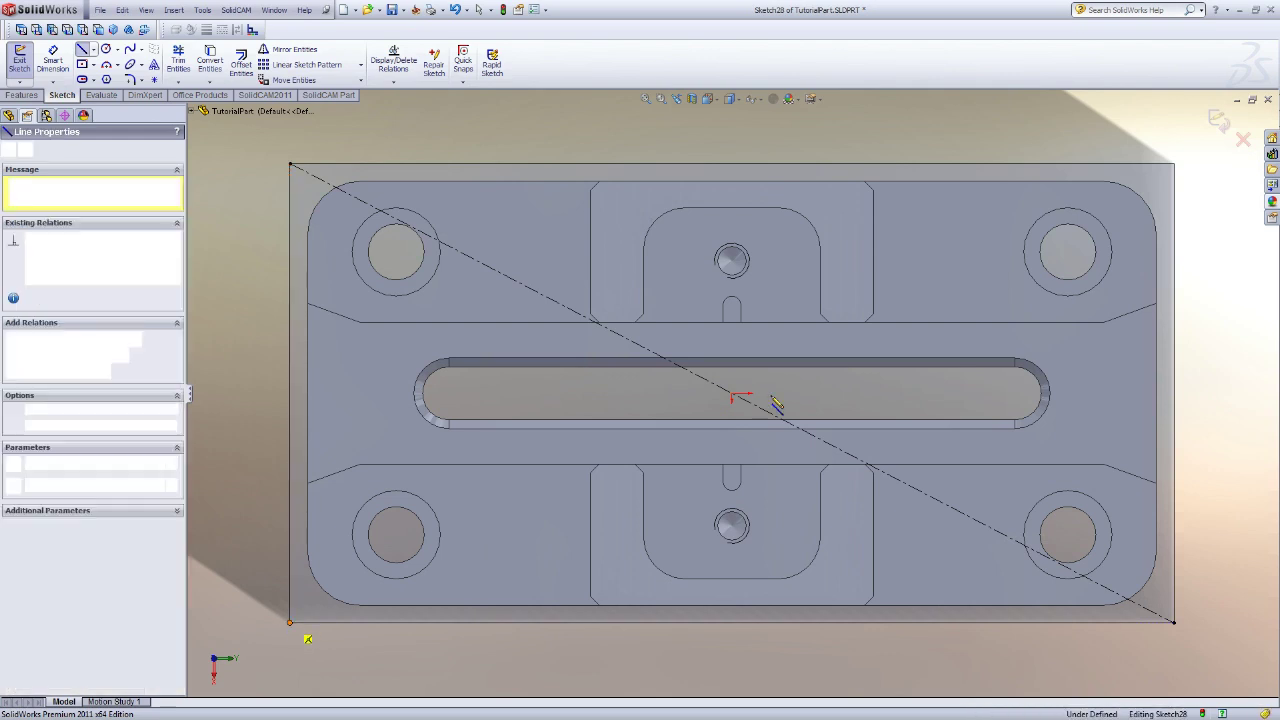
{"action": "left_click", "coordinate": [1175, 164]}
{"action": "key", "text": "Escape"}
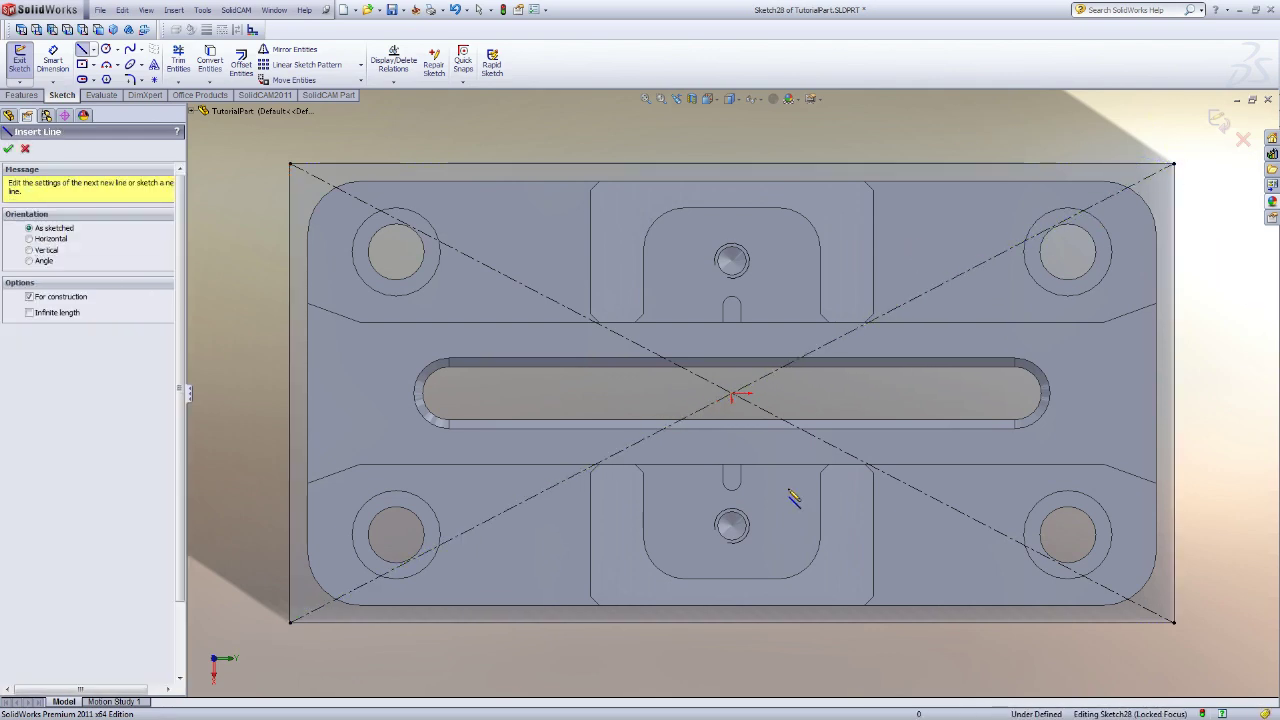
{"action": "left_click", "coordinate": [732, 622]}
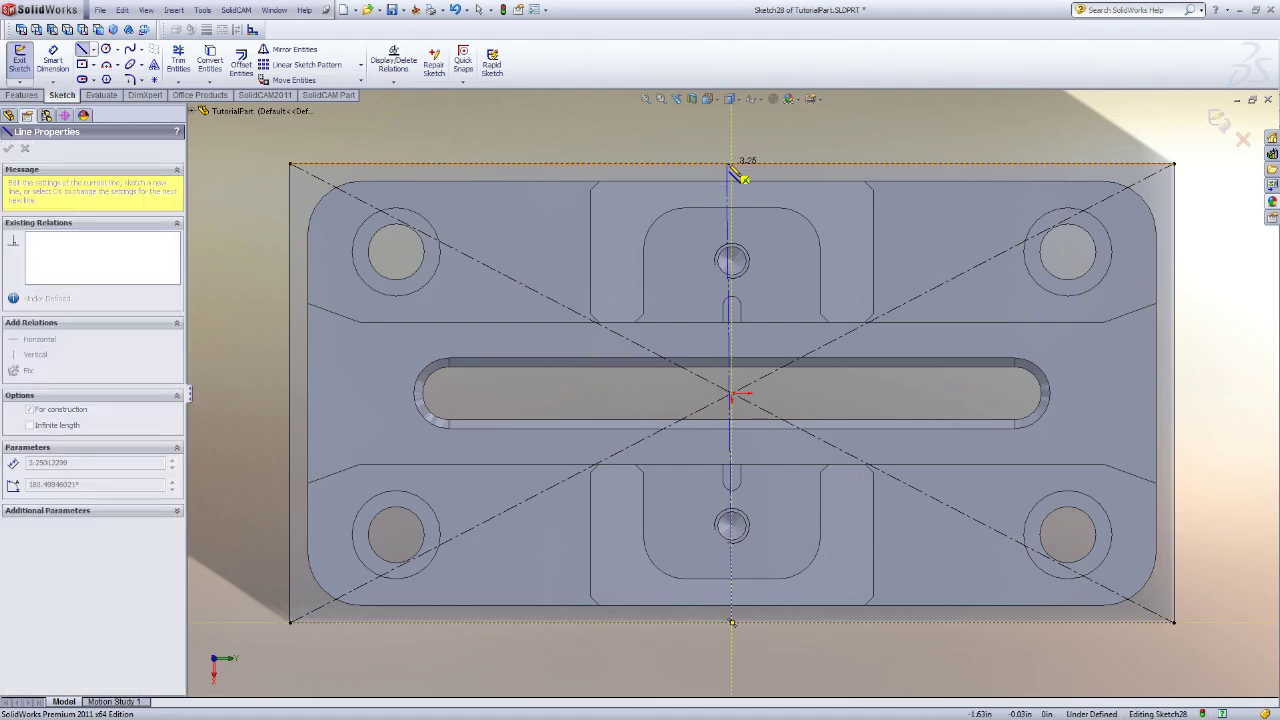
{"action": "left_click", "coordinate": [732, 164]}
{"action": "key", "text": "Escape"}
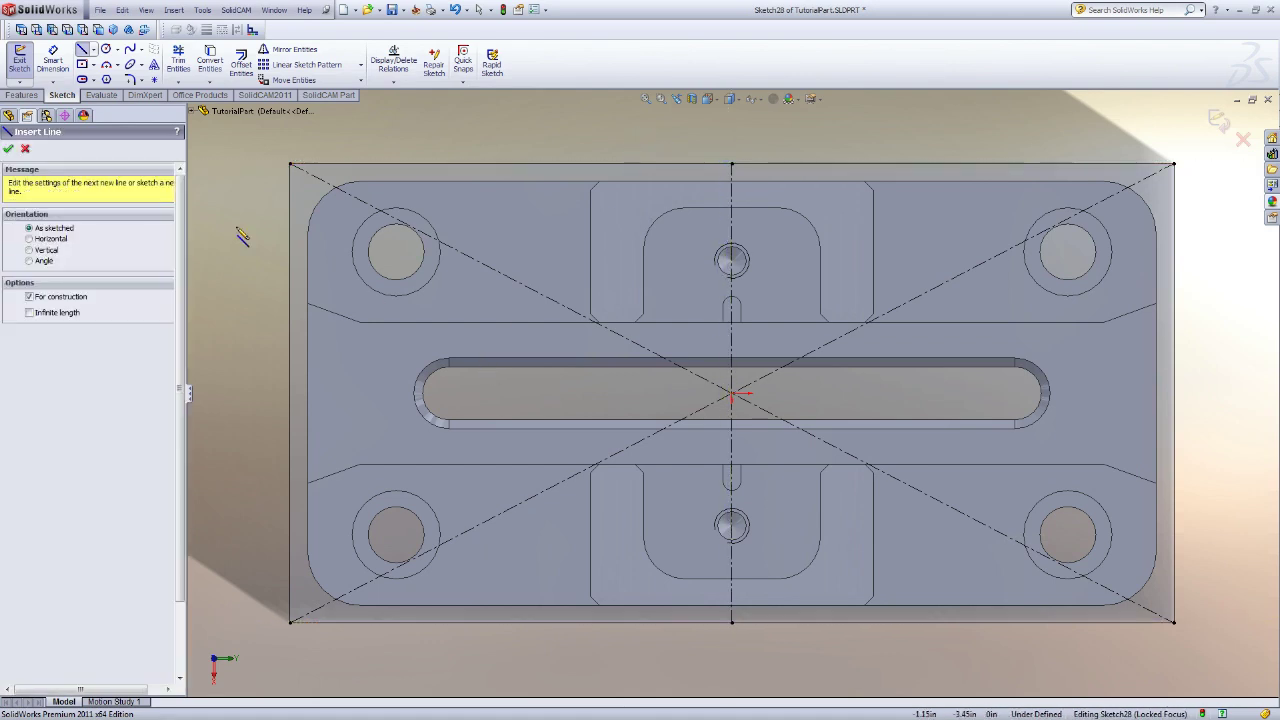
Add a horizontal centerline between the right and left edge midpoints and exit the sketch
{"action": "left_click", "coordinate": [95, 50]}
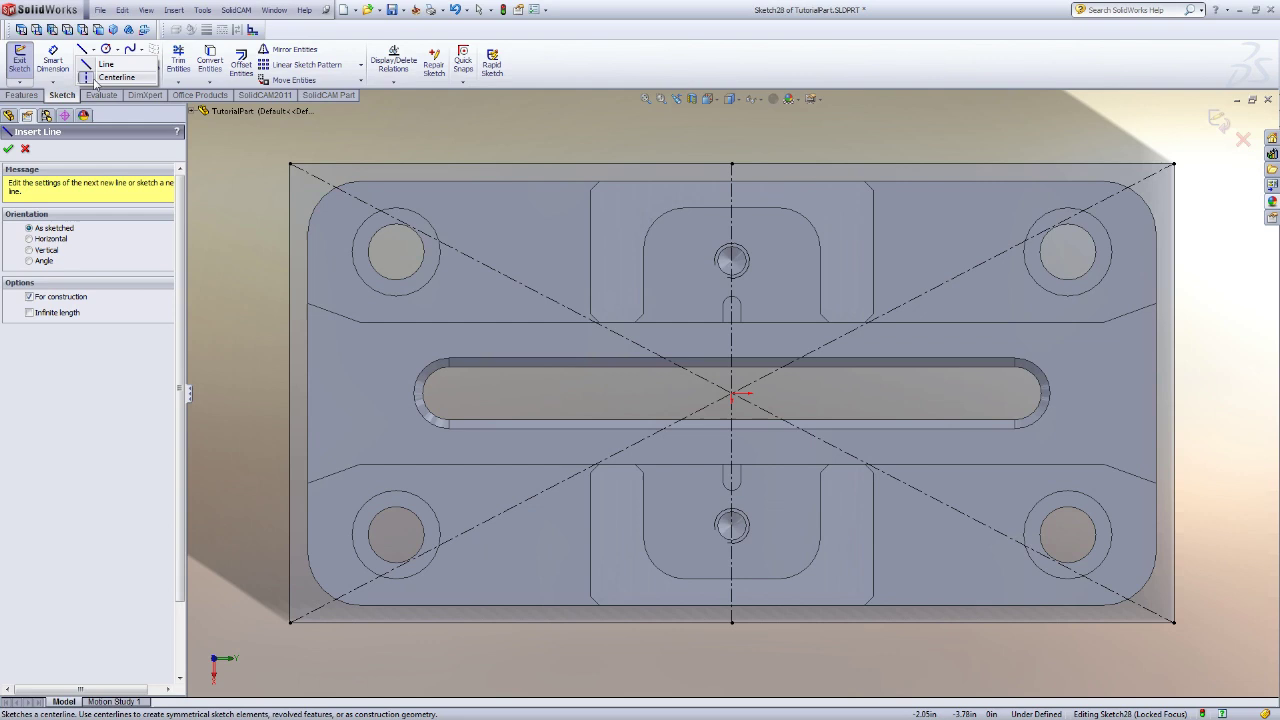
{"action": "left_click", "coordinate": [105, 78]}
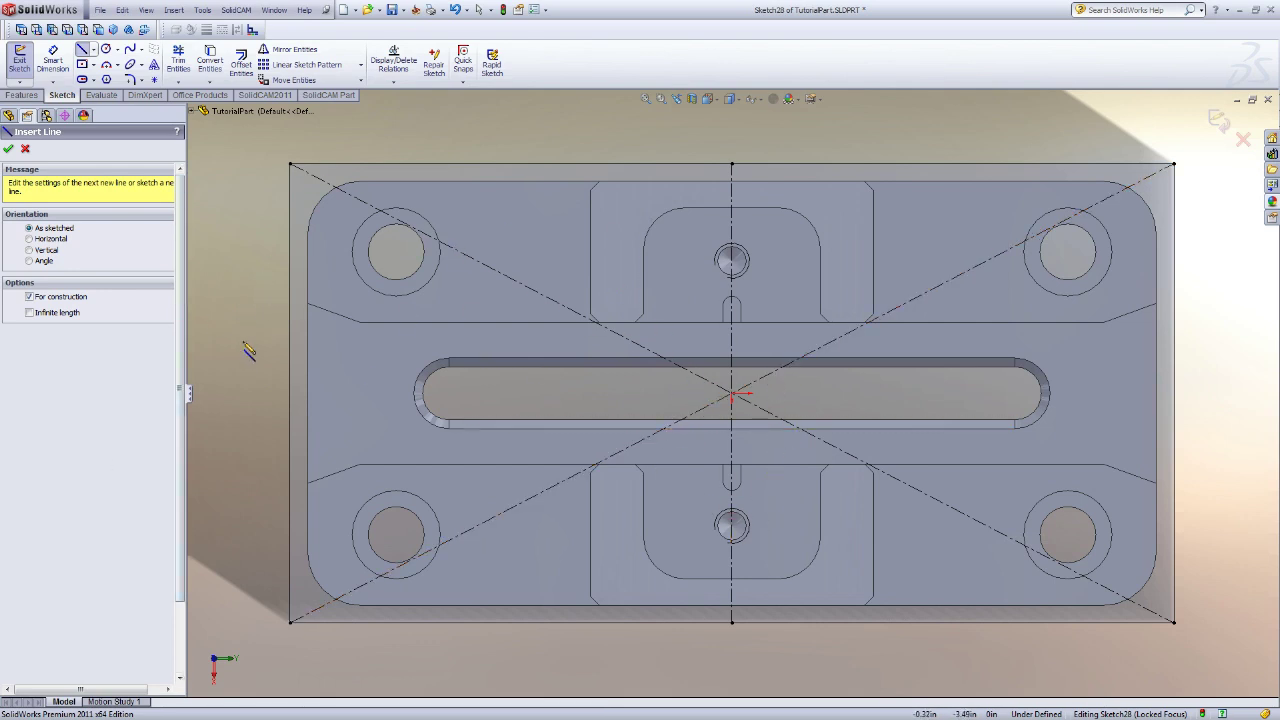
{"action": "middle_click_drag", "start_coordinate": [248, 350], "coordinate": [583, 343]}
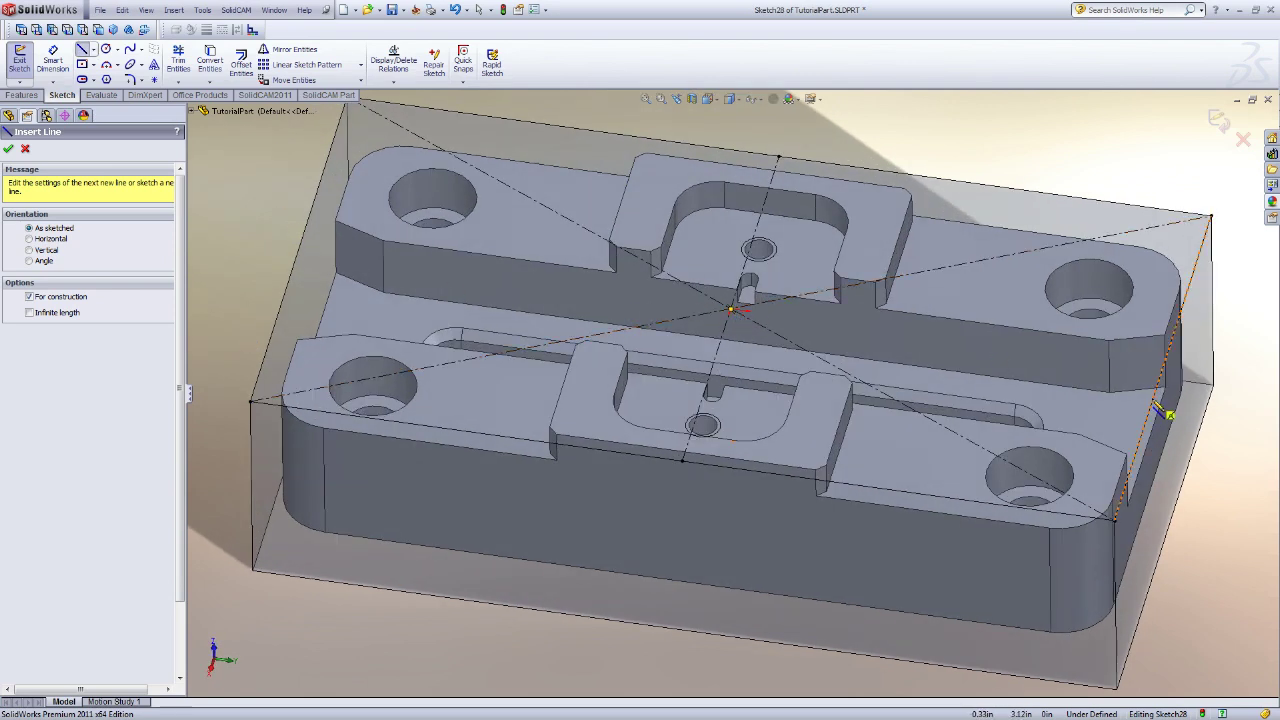
{"action": "left_click", "coordinate": [1163, 369]}
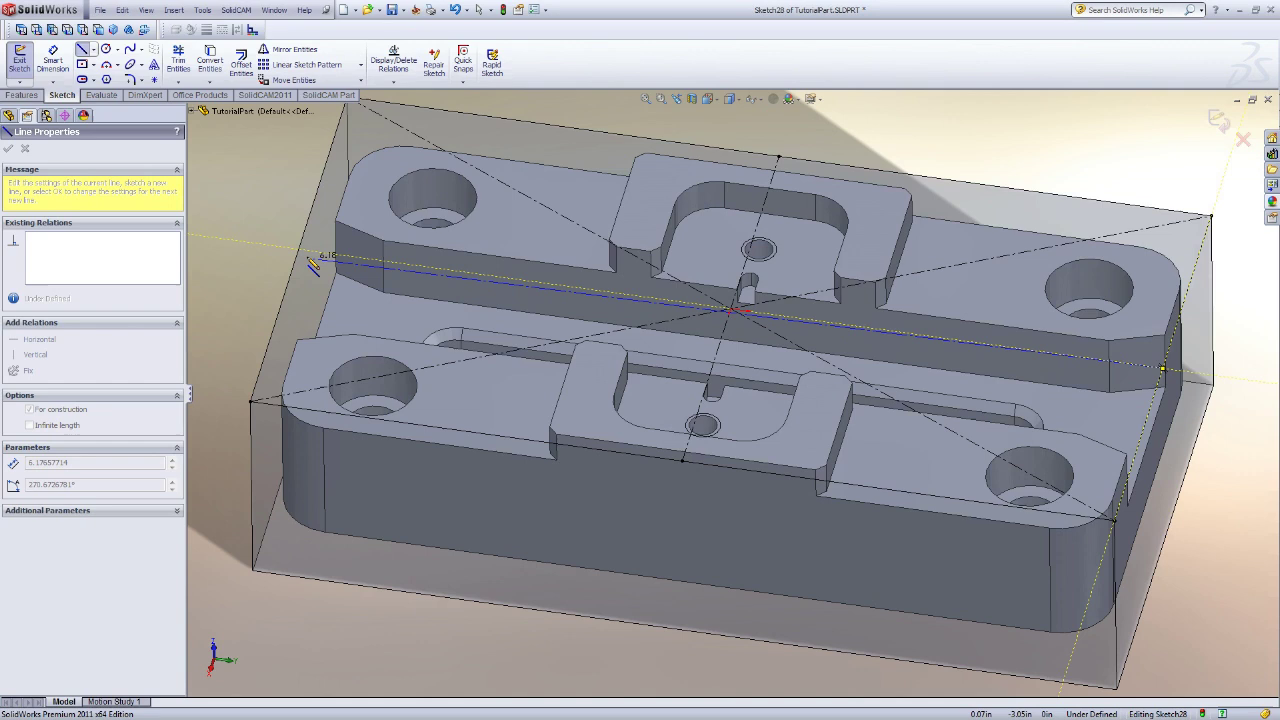
{"action": "left_click", "coordinate": [298, 247]}
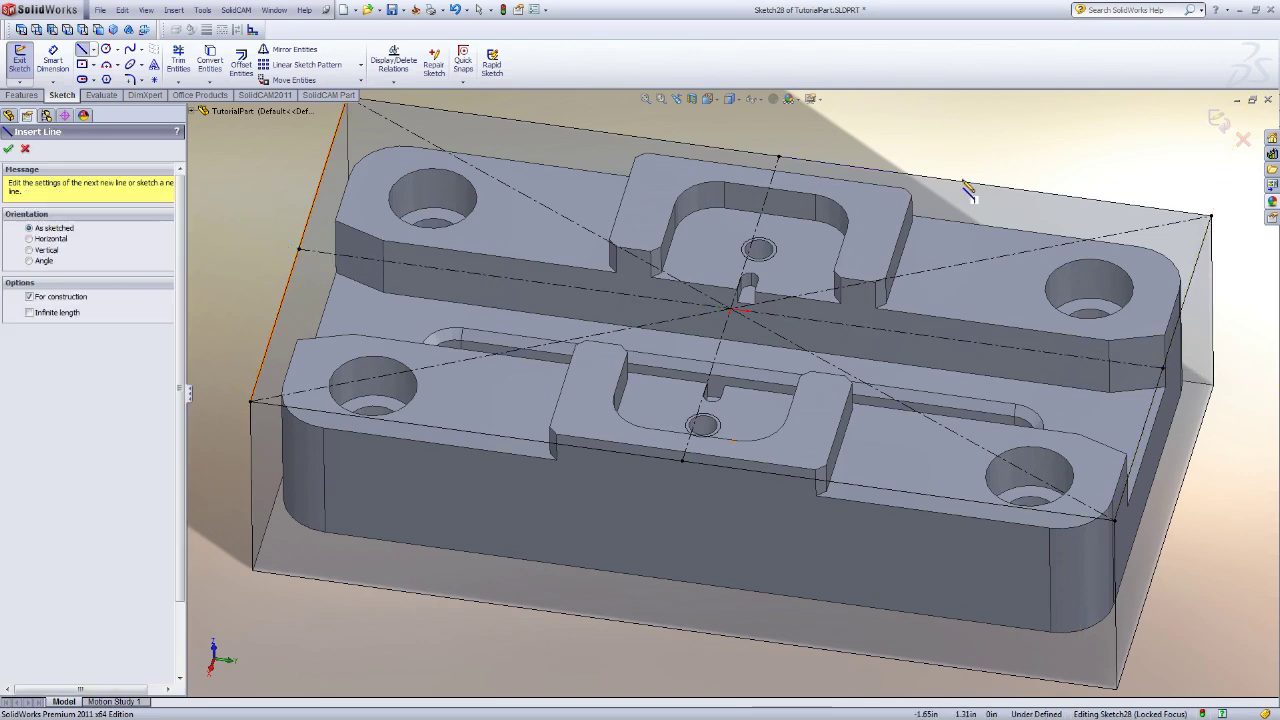
{"action": "left_click", "coordinate": [1218, 121]}
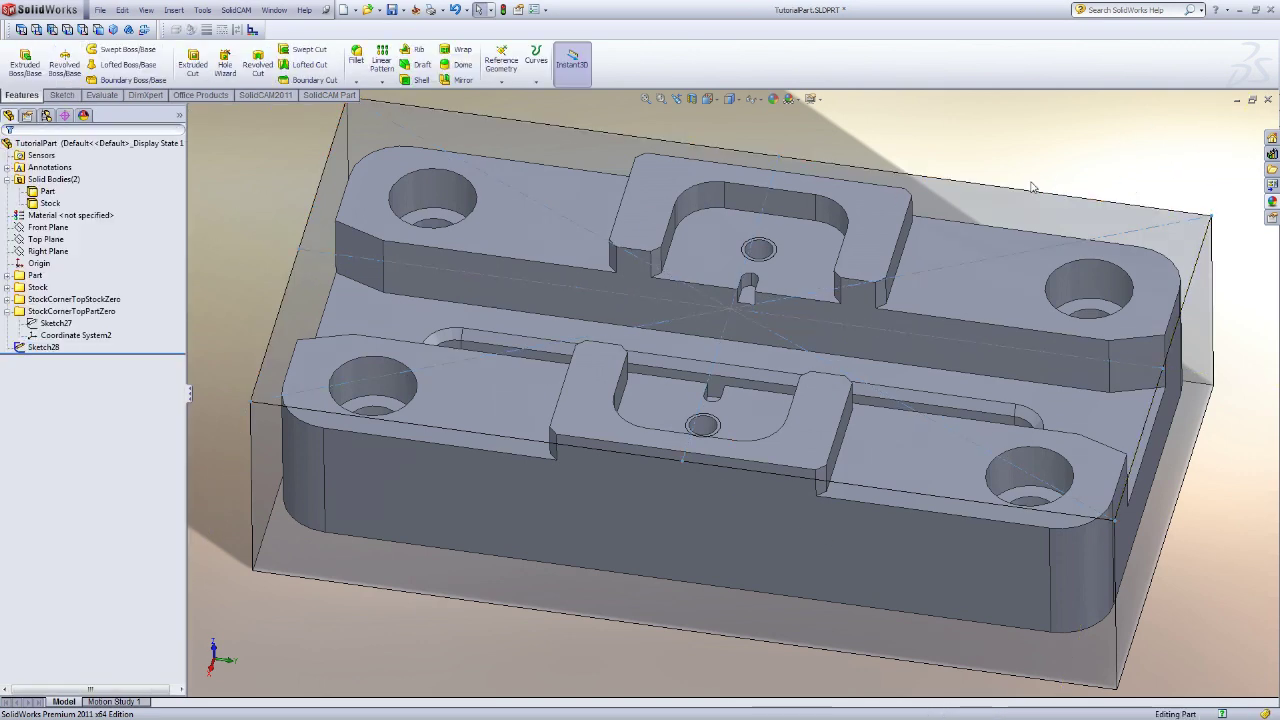
Collapse the StockCornerTopPartZero folder in the FeatureManager tree
{"action": "scroll", "coordinate": [1014, 188], "scroll_direction": "up", "scroll_amount": 1}
{"action": "middle_click_drag", "start_coordinate": [1014, 188], "coordinate": [986, 194]}
{"action": "scroll", "coordinate": [986, 194], "scroll_direction": "down", "scroll_amount": 1}
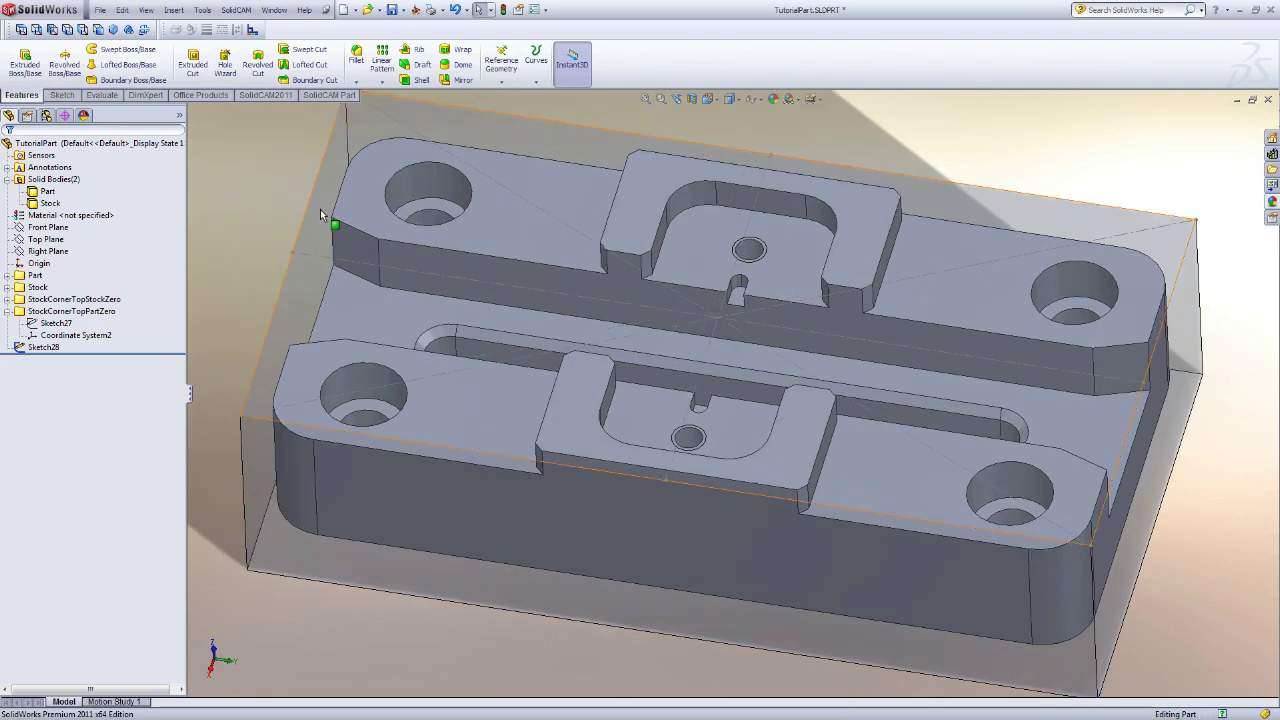
{"action": "left_click", "coordinate": [7, 311]}
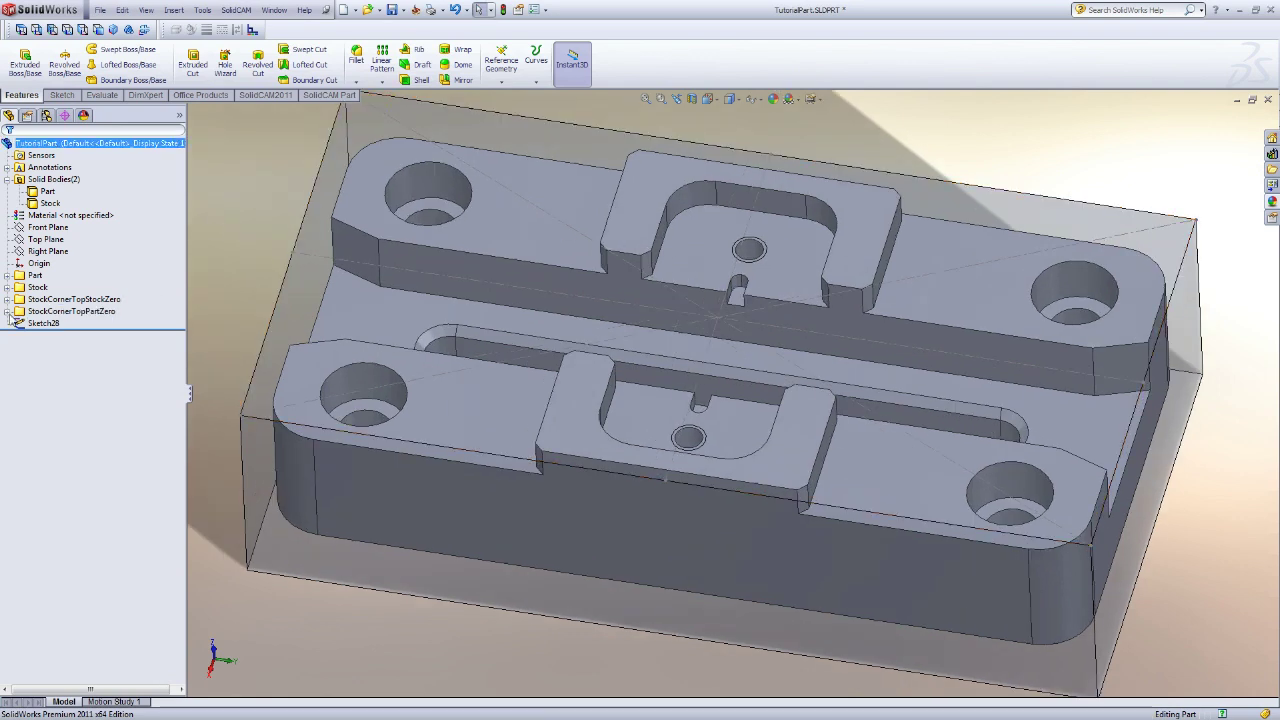
Start a new Coordinate System from Reference Geometry, then cancel it
{"action": "left_click", "coordinate": [501, 84]}
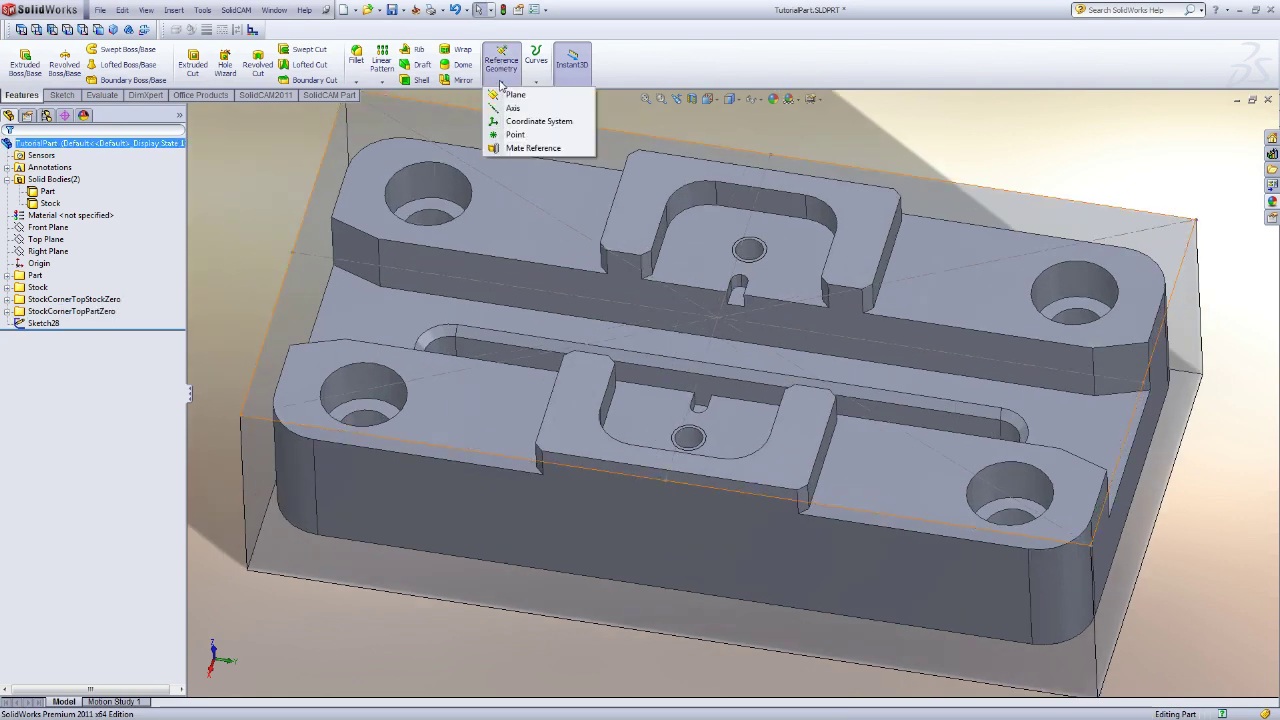
{"action": "left_click", "coordinate": [530, 123]}
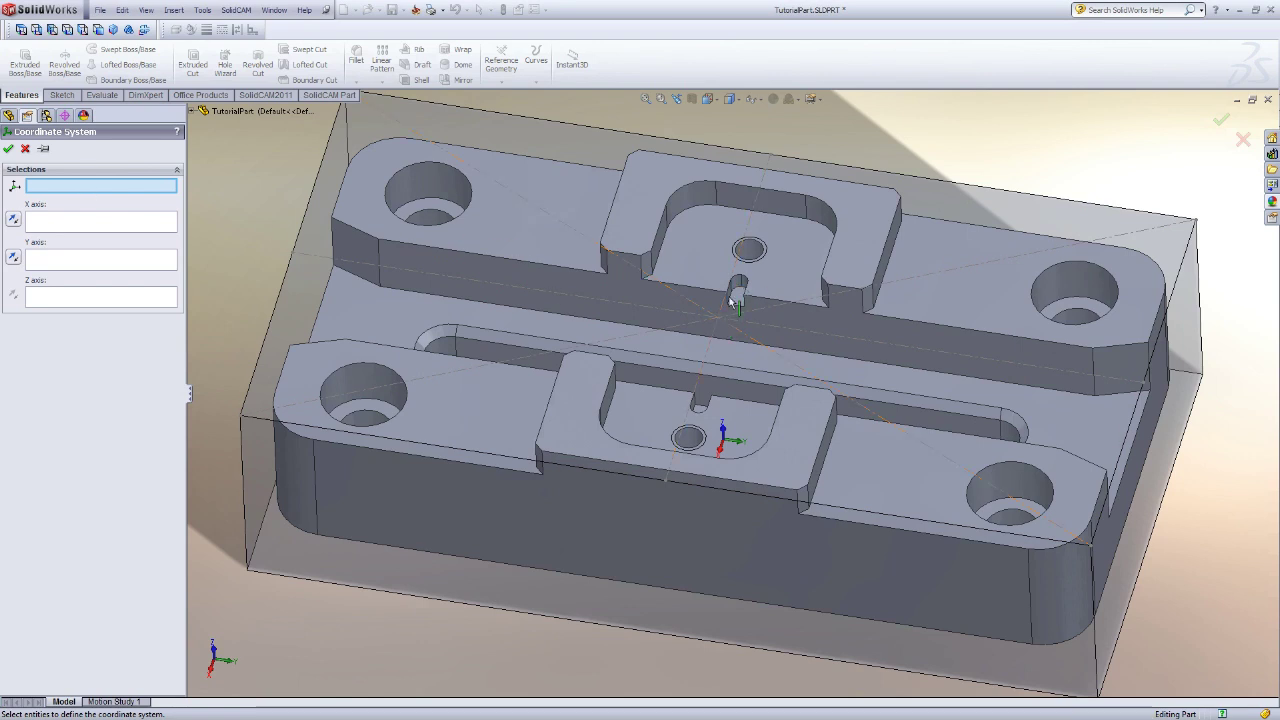
{"action": "left_click", "coordinate": [25, 149]}
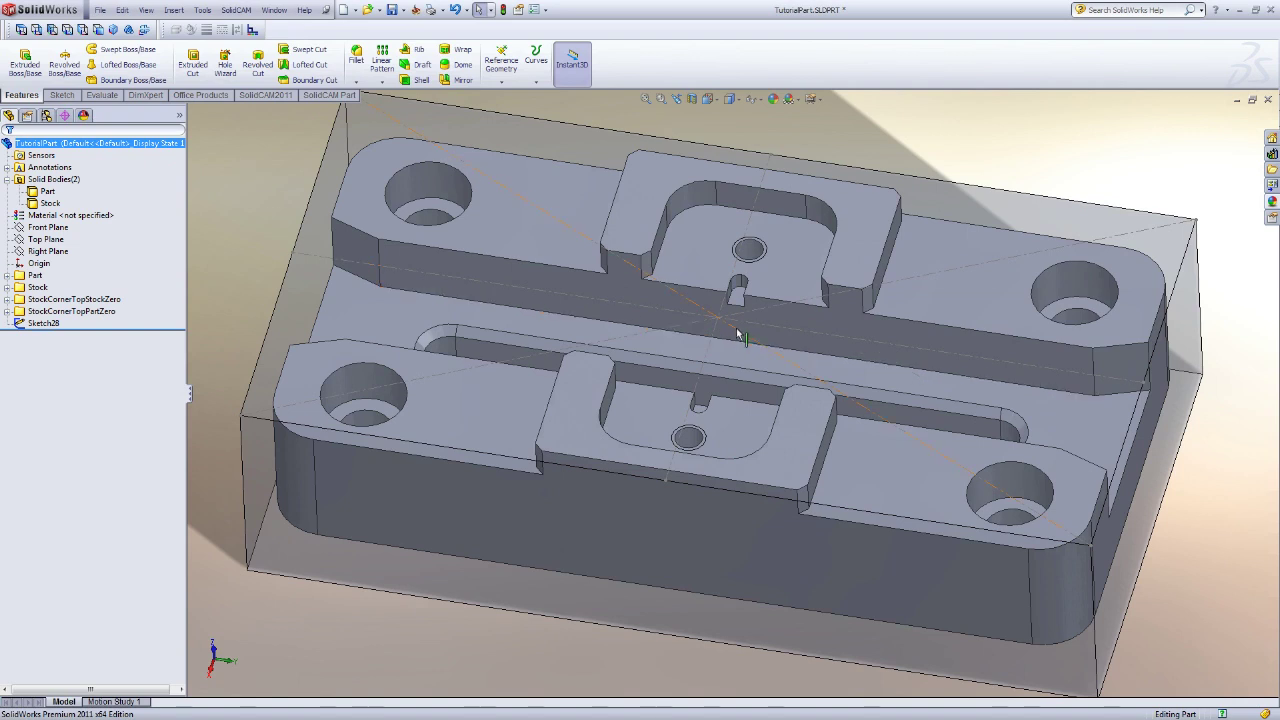
Create reference Point1 at the intersection of Sketch28's construction lines on the stock top
{"action": "scroll", "coordinate": [746, 338], "scroll_direction": "down", "scroll_amount": 2}
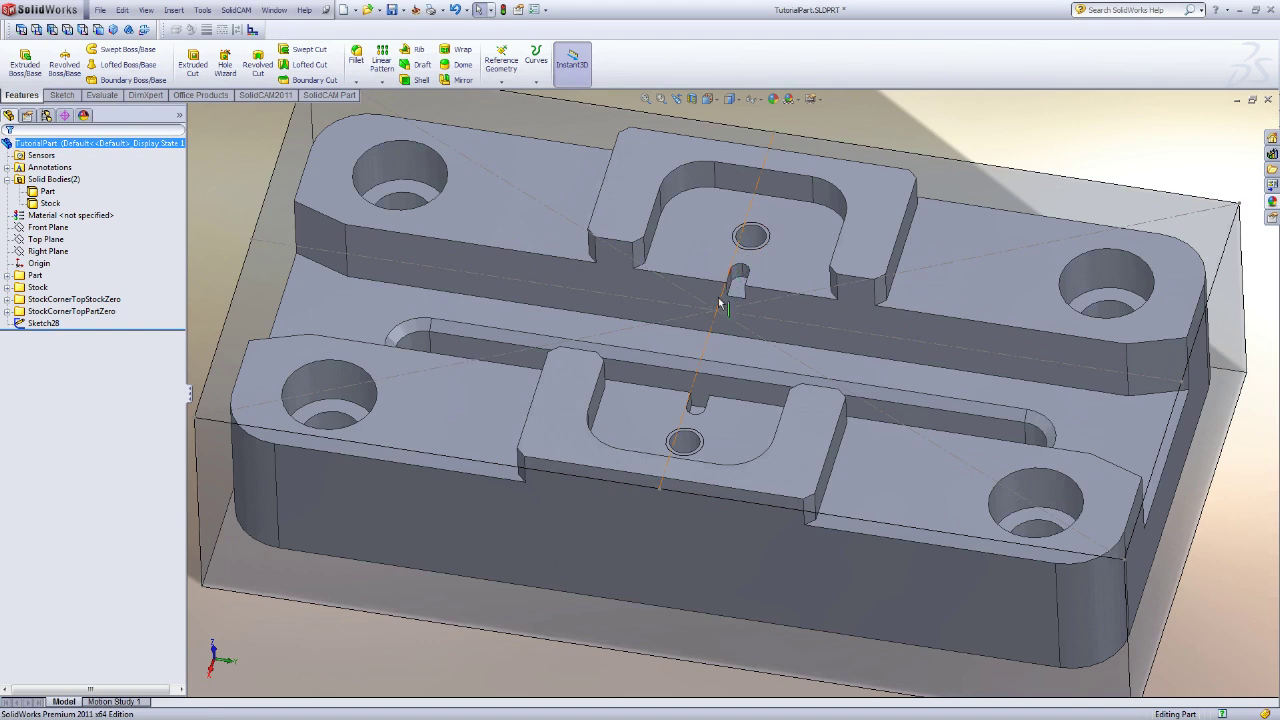
{"action": "left_click", "coordinate": [722, 305]}
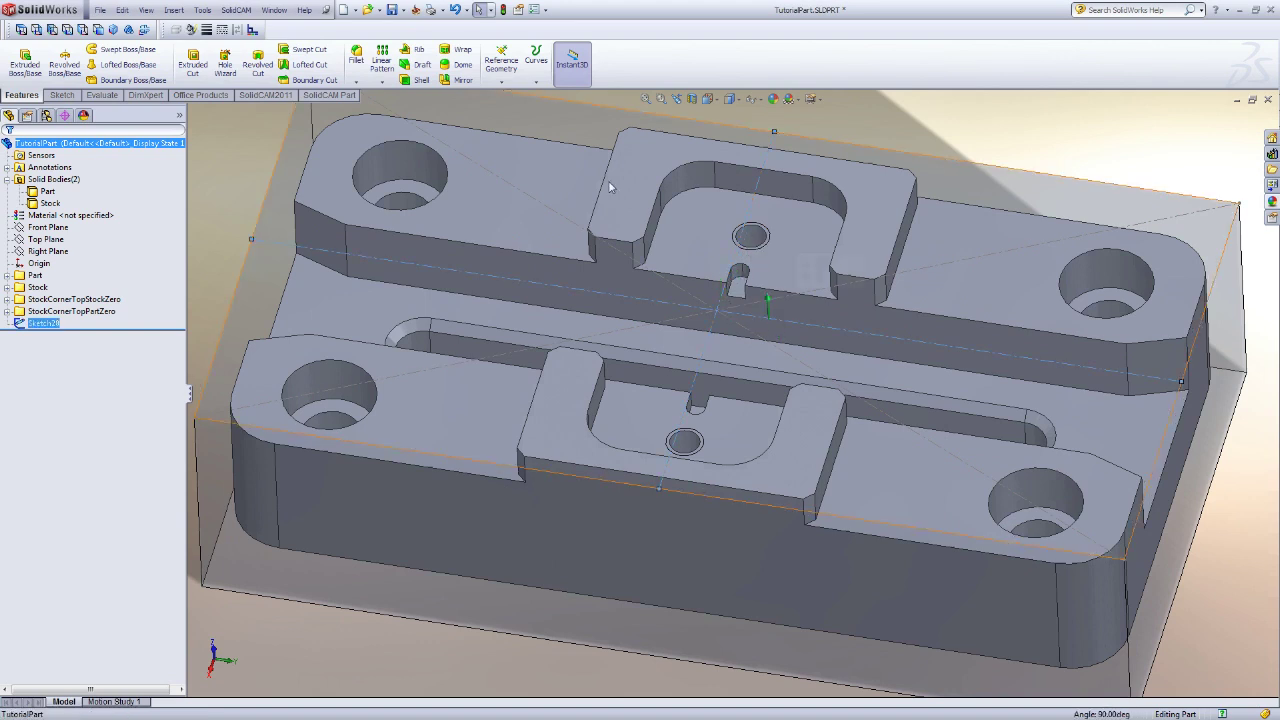
{"action": "left_click", "coordinate": [503, 83]}
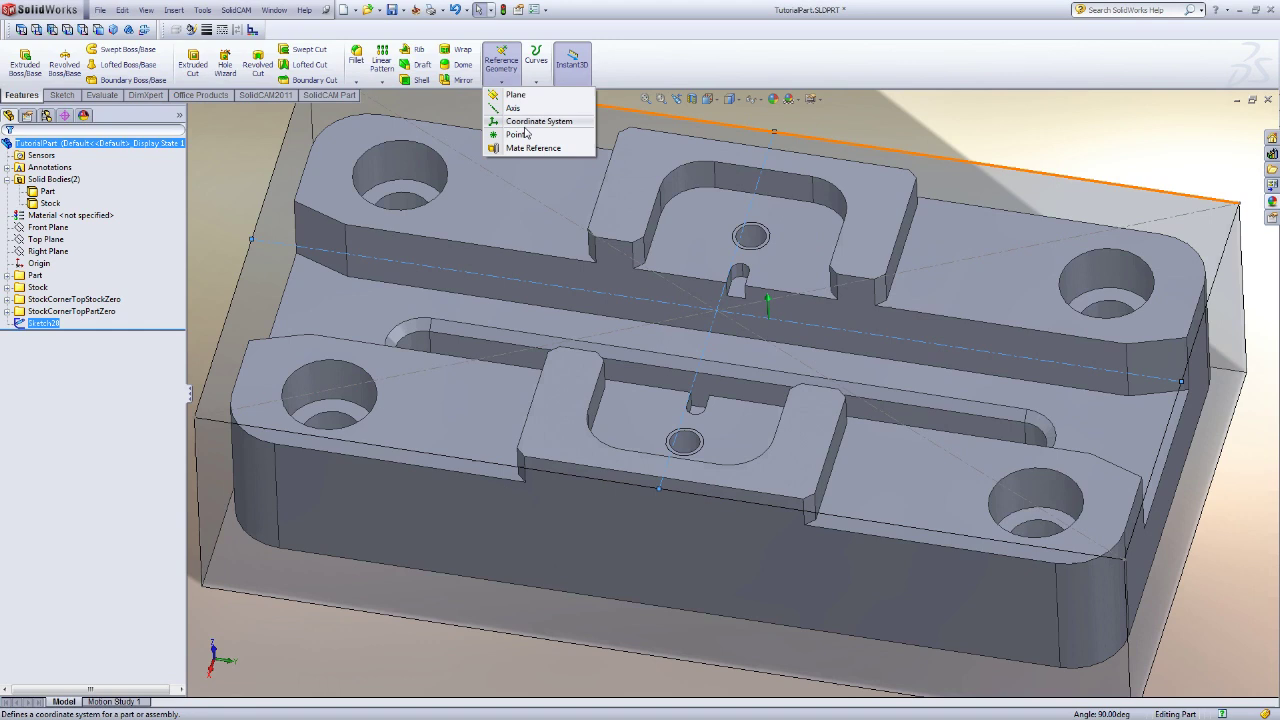
{"action": "left_click", "coordinate": [514, 209]}
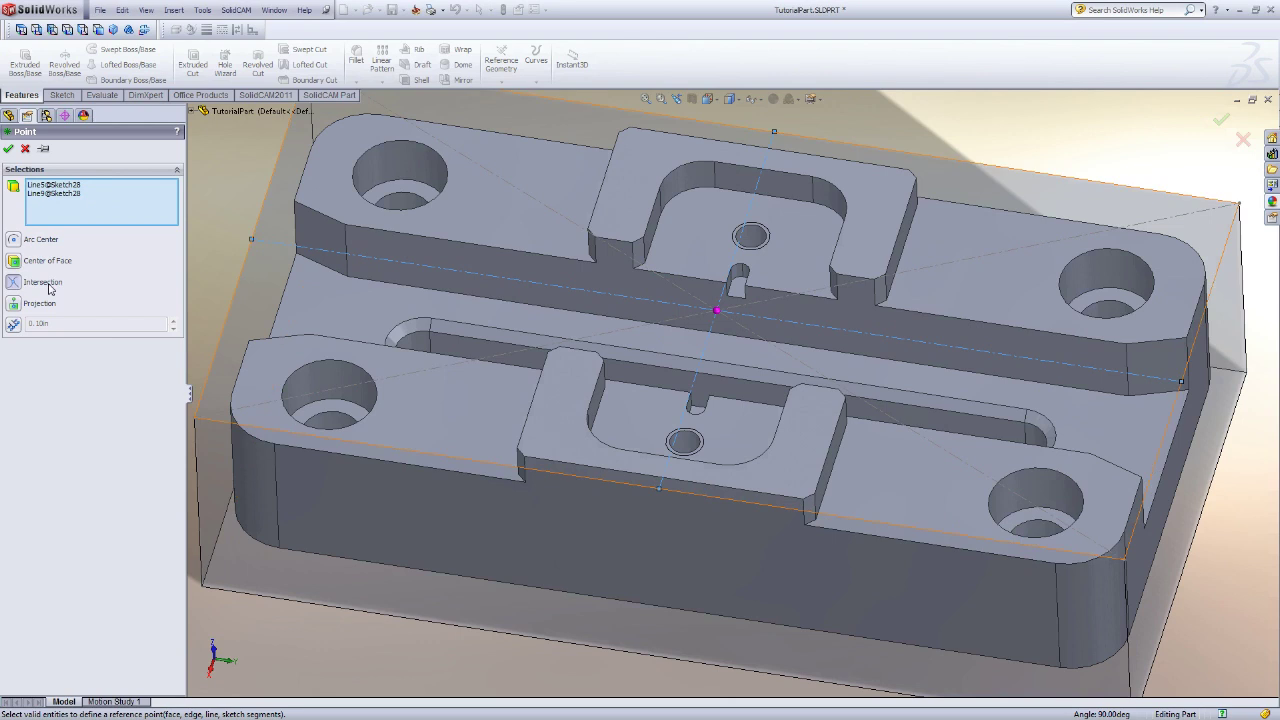
{"action": "left_click", "coordinate": [9, 149]}
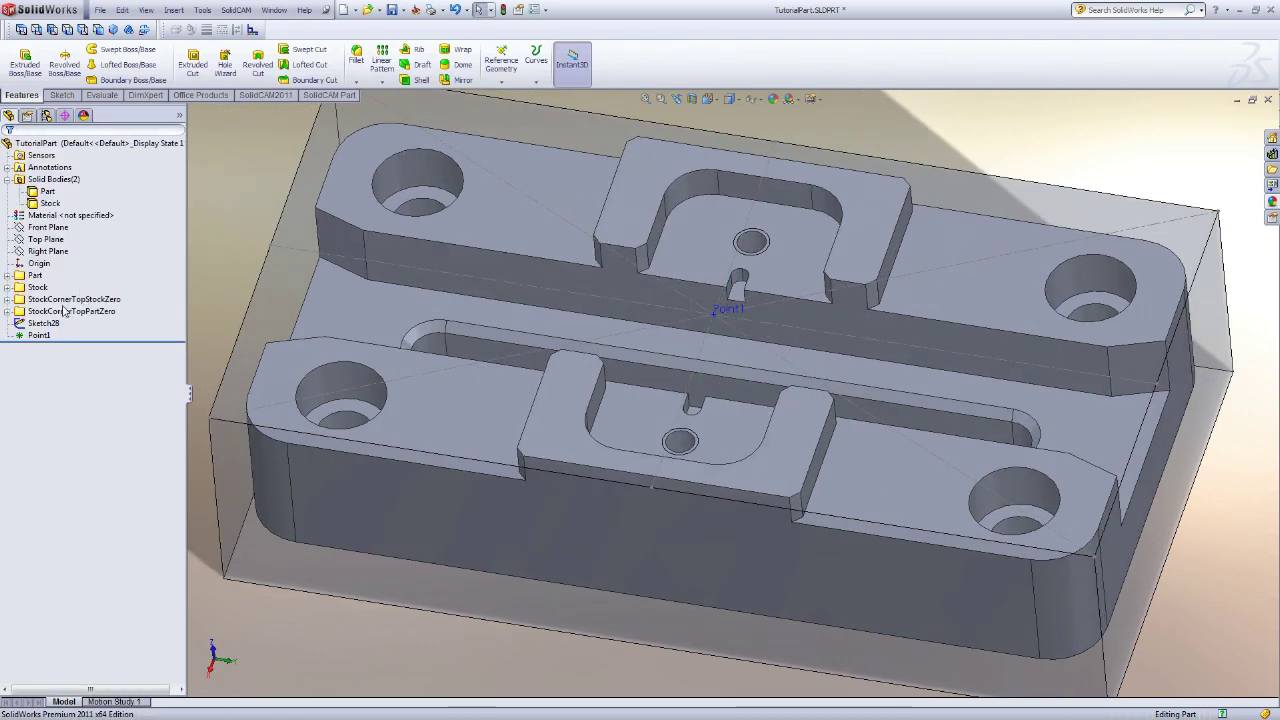
Create Coordinate System3 at Point1, X reversed along the horizontal line, Y along the vertical line
{"action": "left_click", "coordinate": [501, 80]}
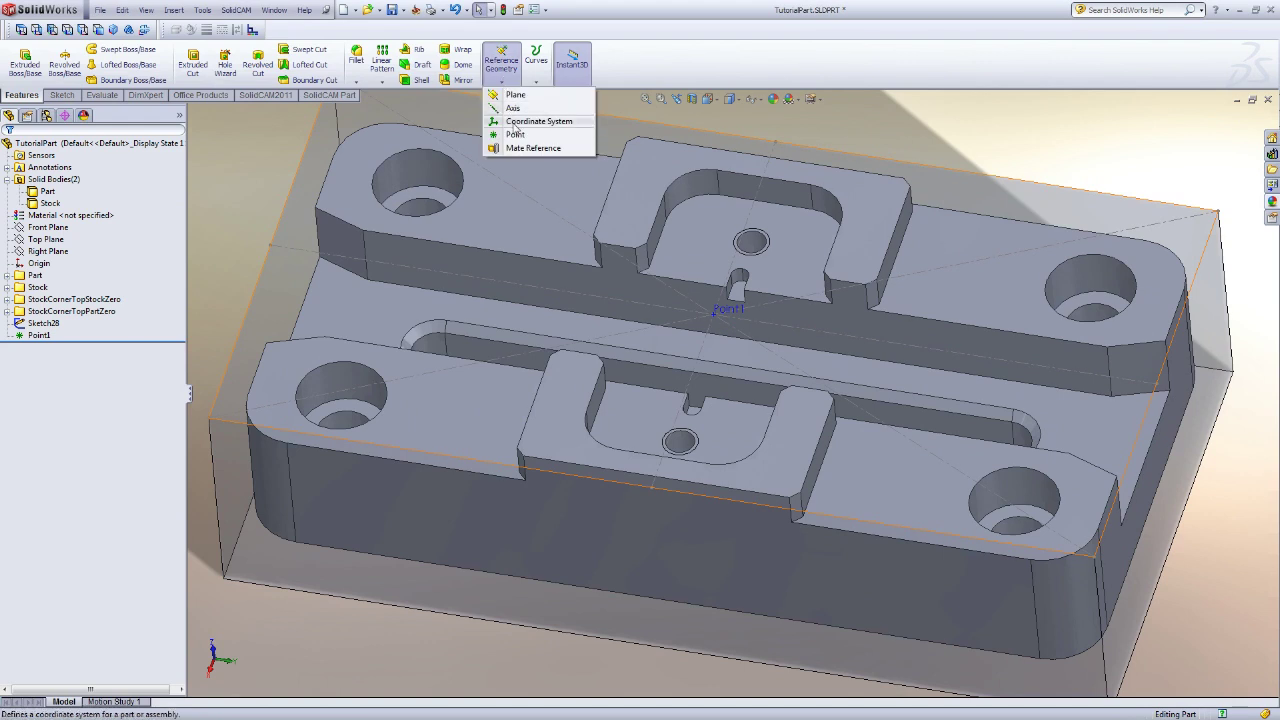
{"action": "left_click", "coordinate": [513, 124]}
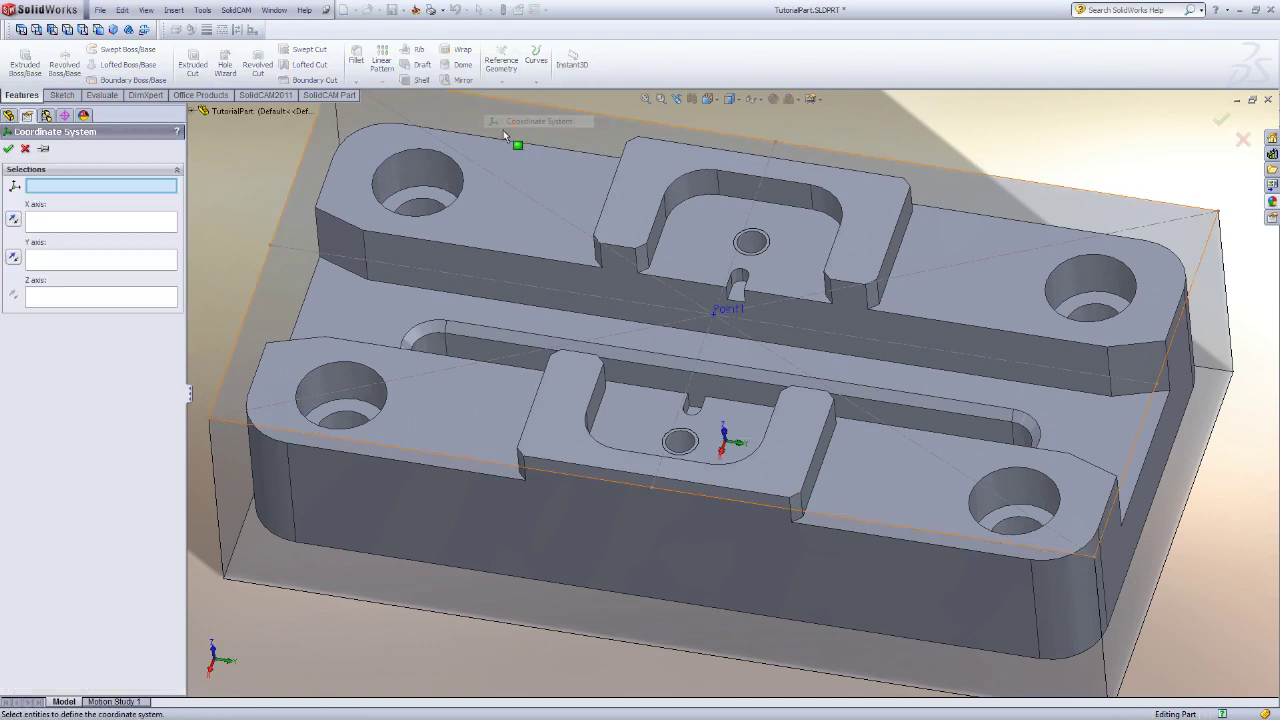
{"action": "left_click", "coordinate": [725, 311]}
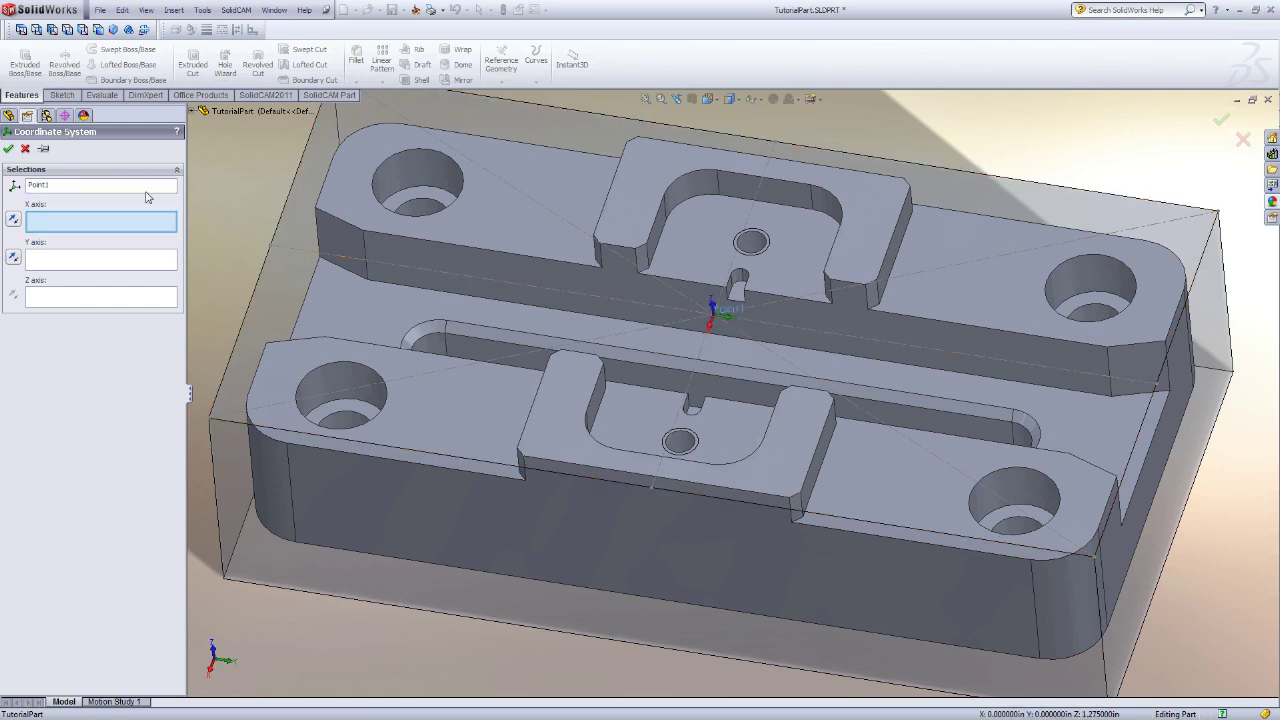
{"action": "left_click", "coordinate": [497, 264]}
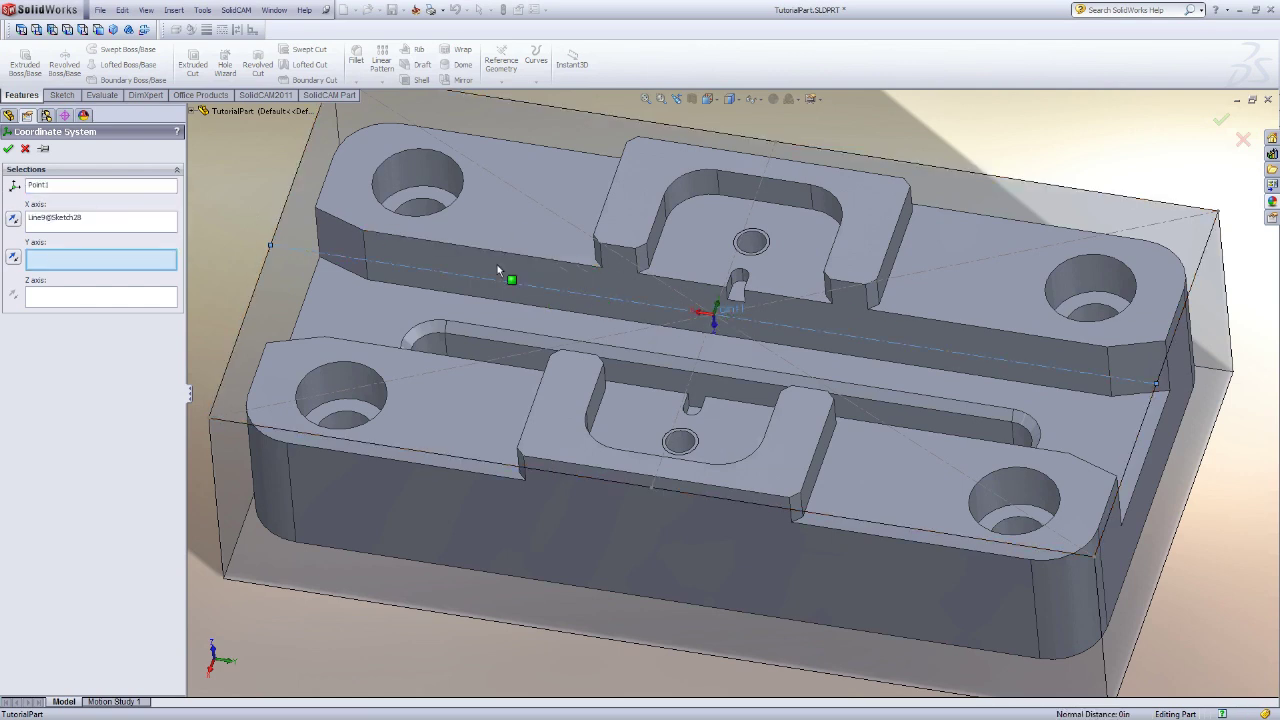
{"action": "left_click", "coordinate": [755, 201]}
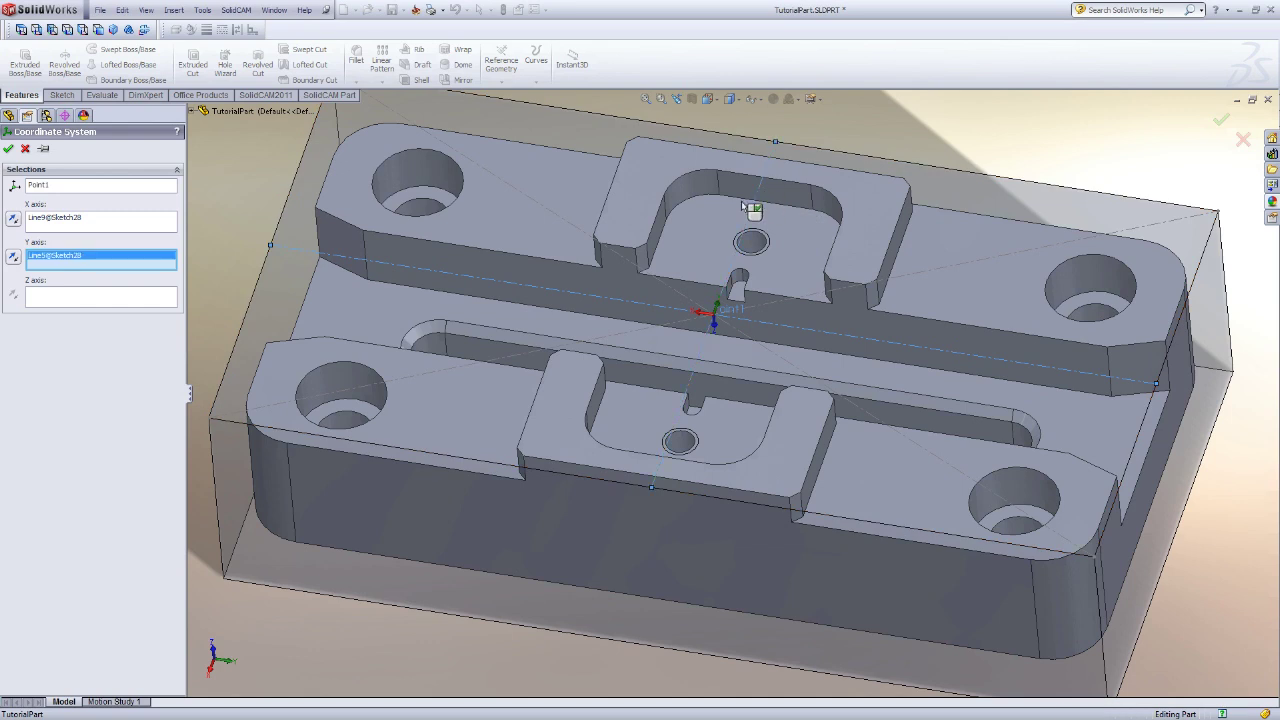
{"action": "left_click", "coordinate": [14, 219]}
{"action": "middle_click_drag", "start_coordinate": [303, 272], "coordinate": [90, 235]}
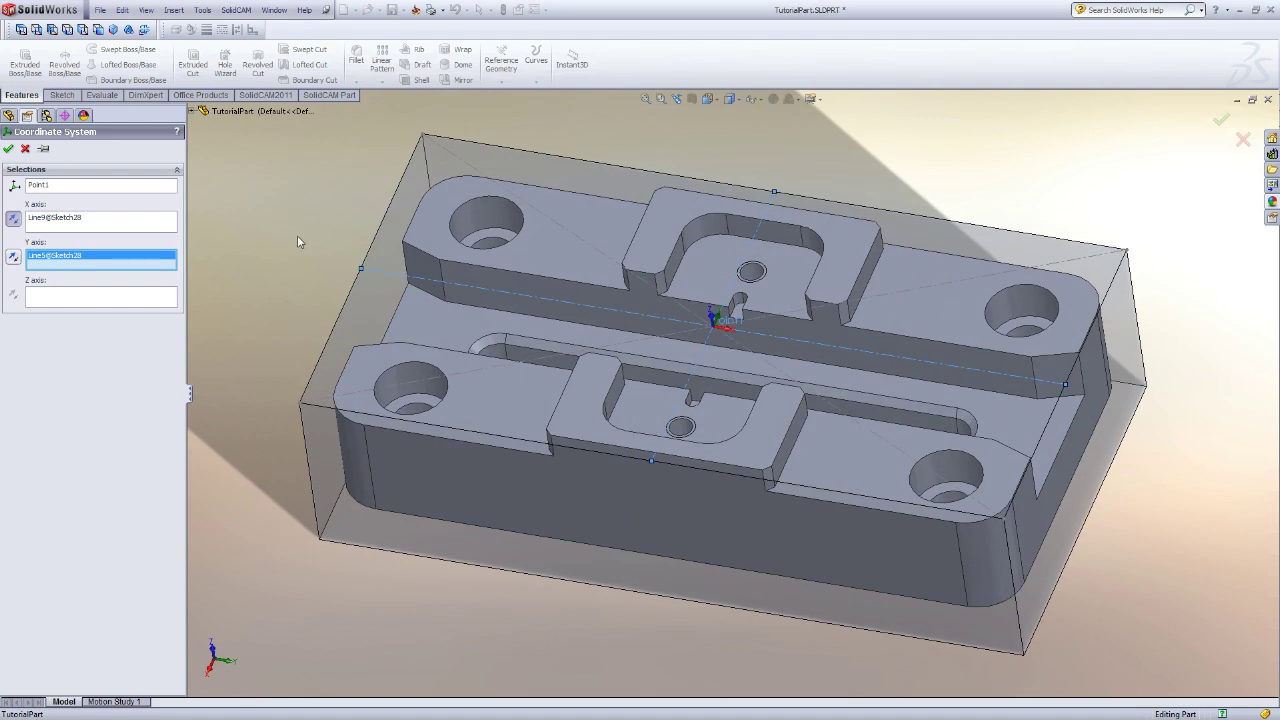
{"action": "scroll", "coordinate": [299, 245], "scroll_direction": "down", "scroll_amount": 1}
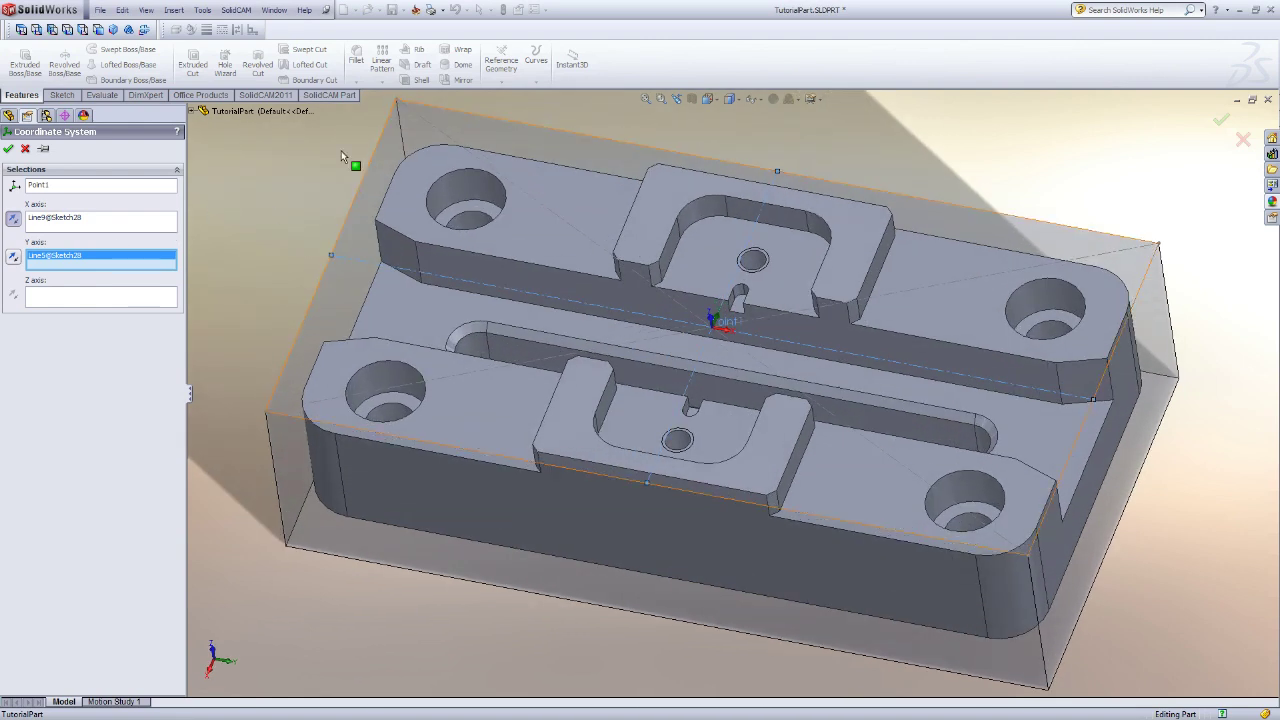
{"action": "left_click", "coordinate": [8, 149]}
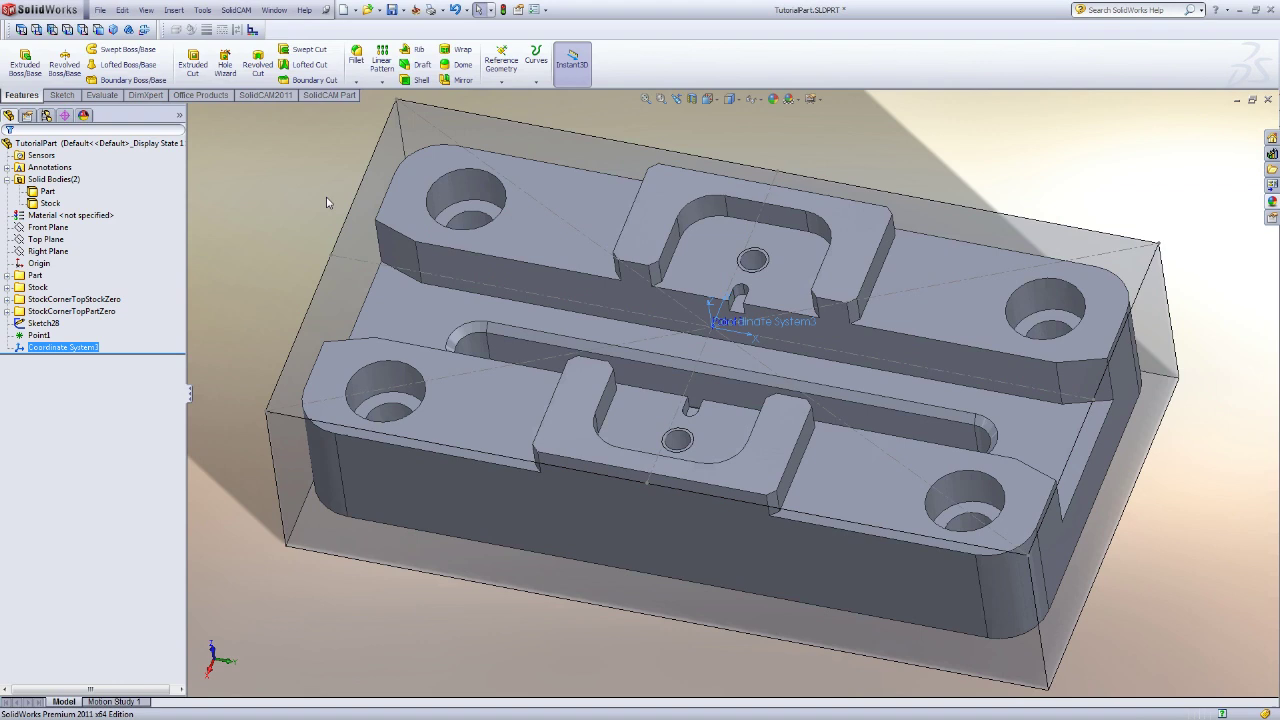
{"action": "middle_click_drag", "start_coordinate": [261, 253], "coordinate": [295, 70]}
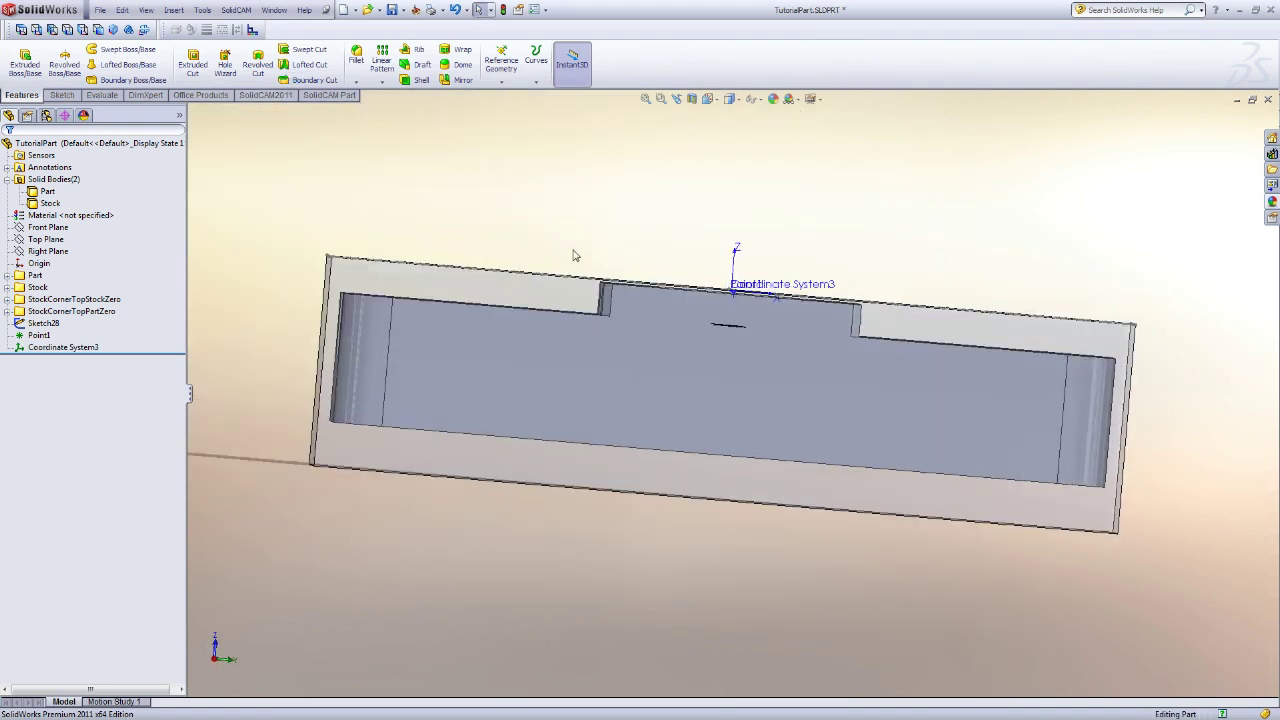
{"action": "middle_click_drag", "start_coordinate": [575, 255], "coordinate": [545, 270]}
{"action": "scroll", "coordinate": [560, 251], "scroll_direction": "down", "scroll_amount": 5}
{"action": "scroll", "coordinate": [543, 277], "scroll_direction": "up", "scroll_amount": 5}
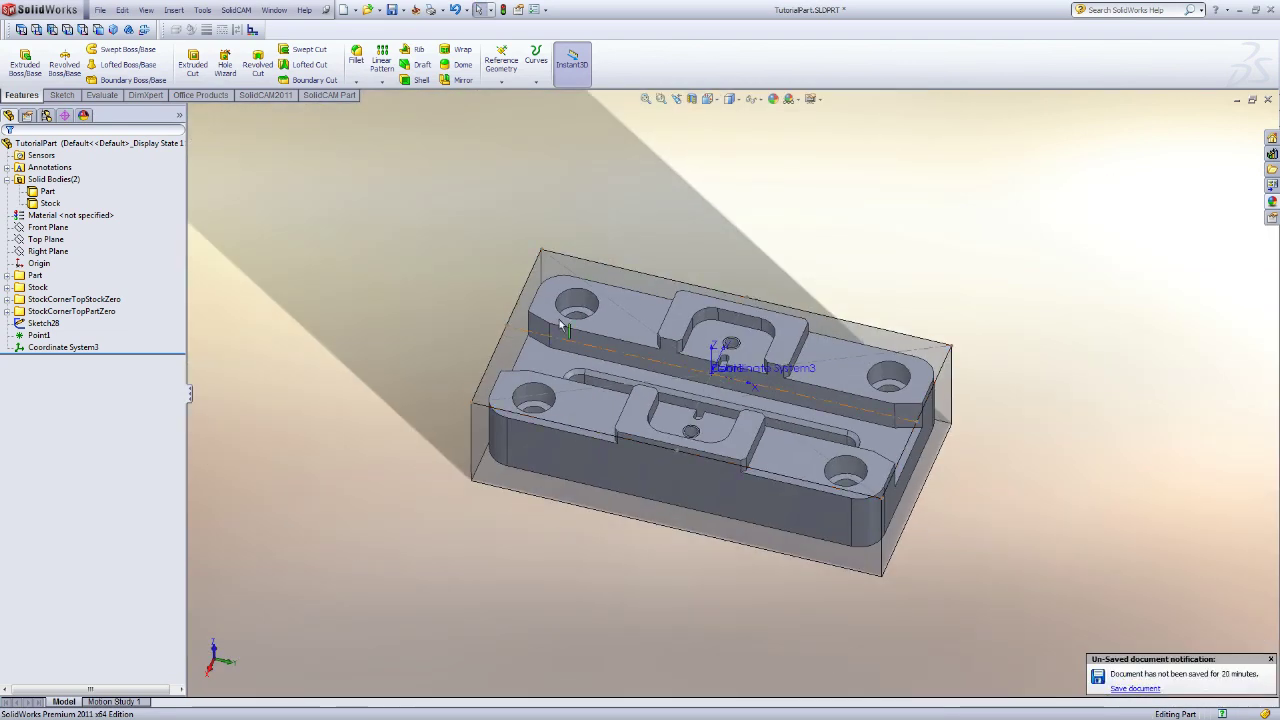
{"action": "middle_click_drag", "start_coordinate": [560, 326], "coordinate": [591, 143]}
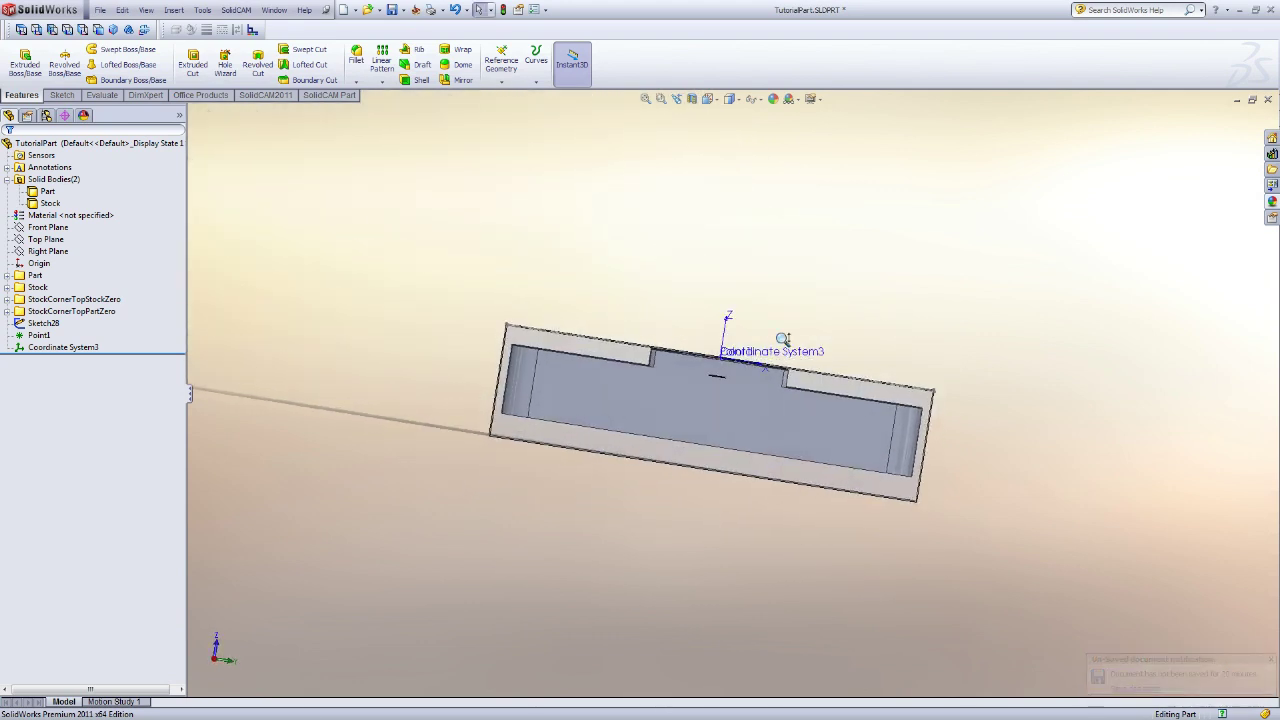
{"action": "scroll", "coordinate": [783, 340], "scroll_direction": "down", "scroll_amount": 5}
{"action": "middle_click_drag", "start_coordinate": [820, 231], "coordinate": [820, 266]}
{"action": "key", "text": "f"}
{"action": "left_click", "coordinate": [717, 469]}
{"action": "key", "text": "space"}
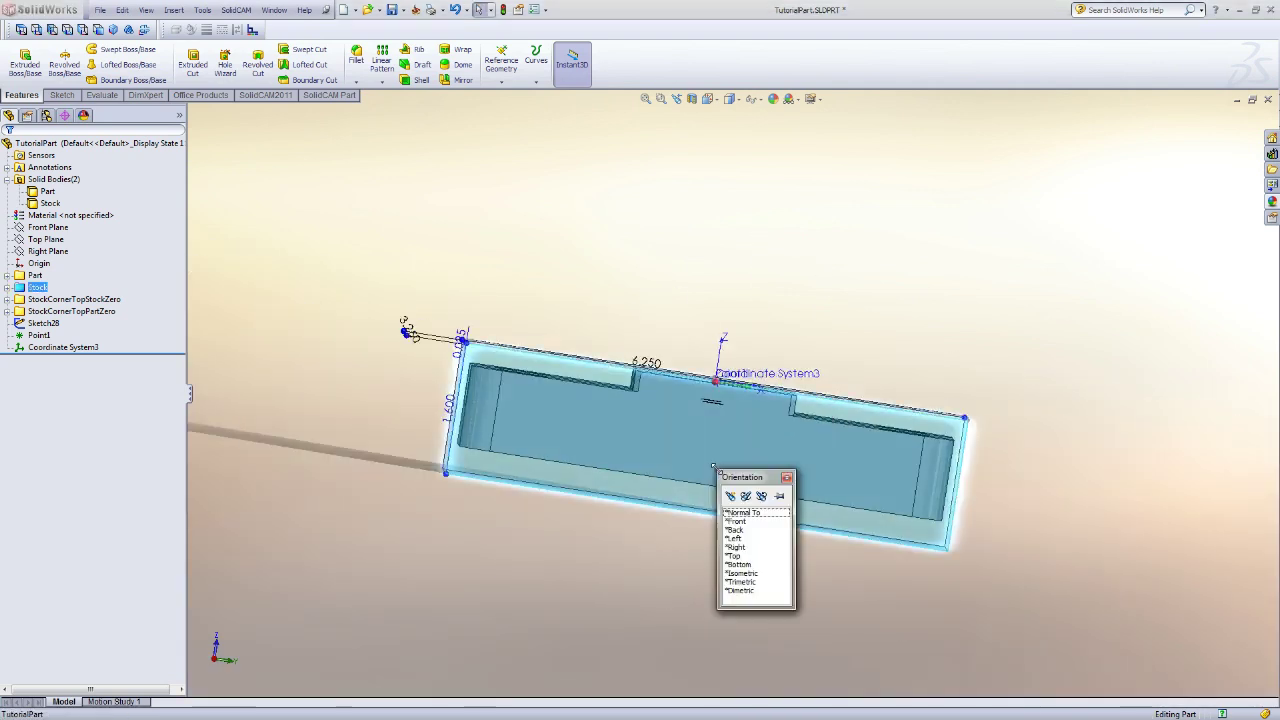
{"action": "left_click", "coordinate": [742, 513]}
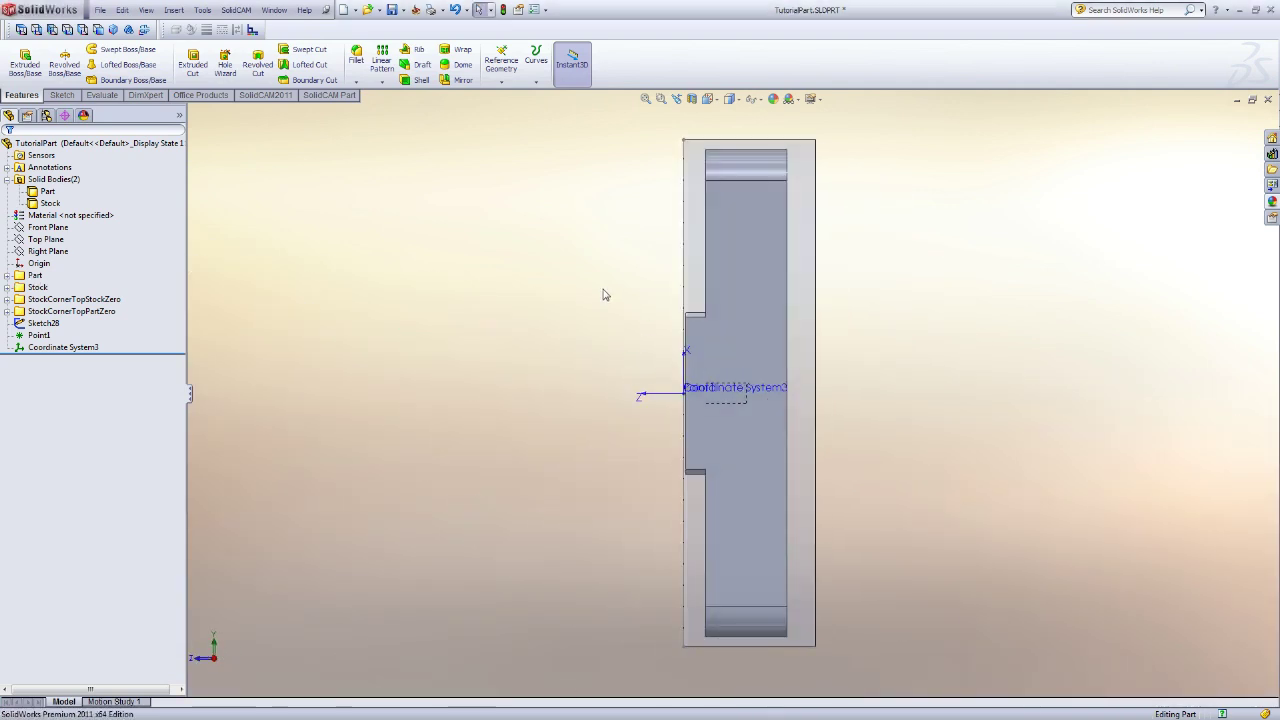
{"action": "key", "text": "alt+Right"}
{"action": "key", "text": "alt+Right"}
{"action": "key", "text": "alt+Right"}
{"action": "key", "text": "alt+Right"}
{"action": "key", "text": "alt+Right"}
{"action": "key", "text": "alt+Right"}
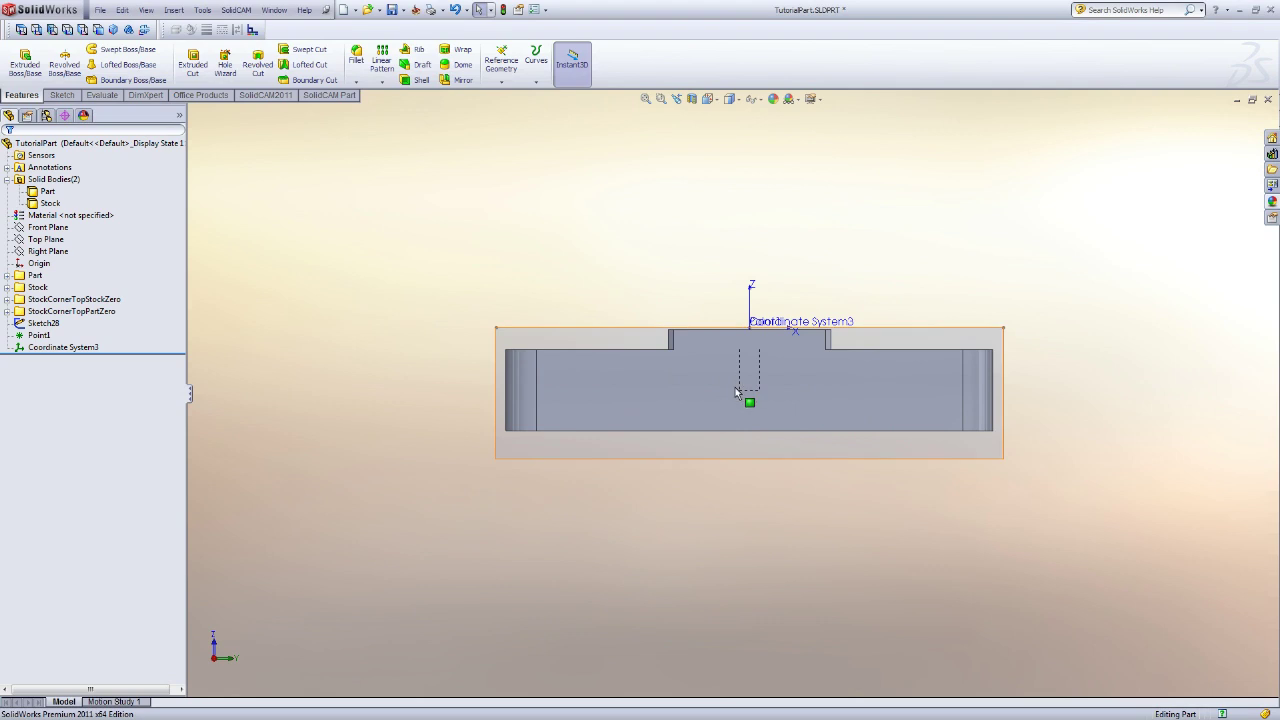
{"action": "scroll", "coordinate": [735, 393], "scroll_direction": "down", "scroll_amount": 5}
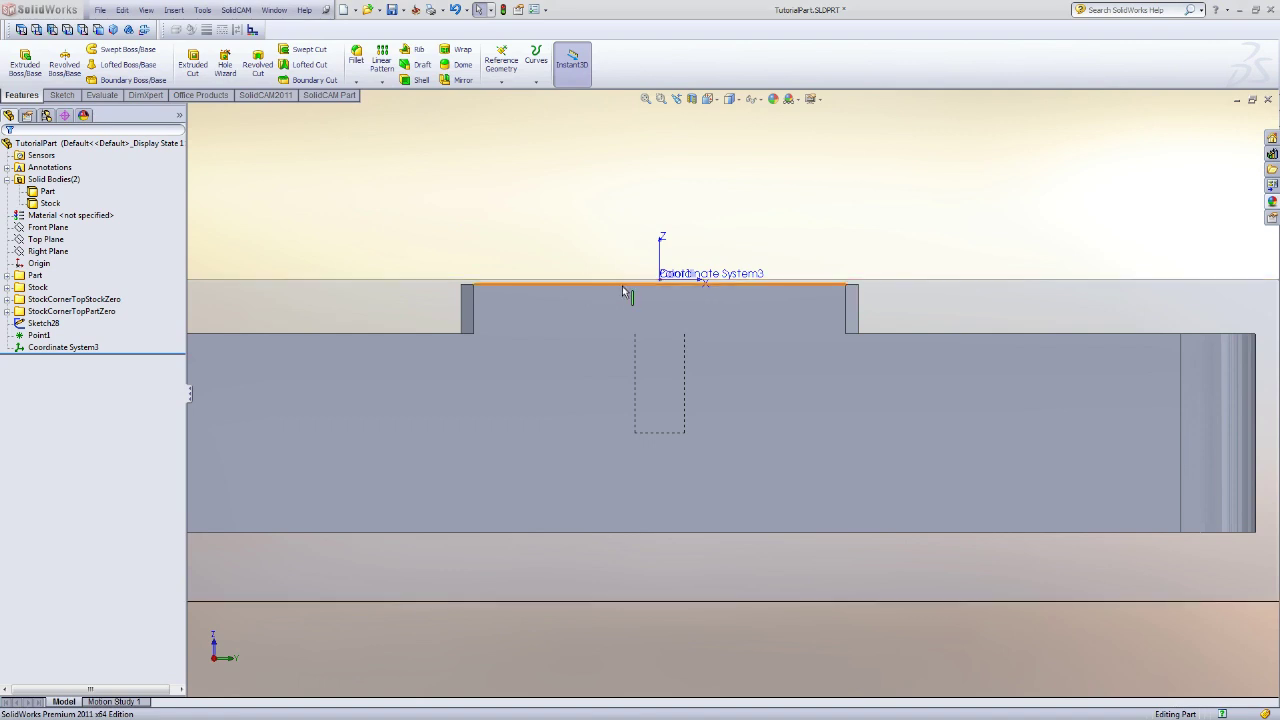
{"action": "middle_click_drag", "start_coordinate": [534, 214], "coordinate": [311, 210]}
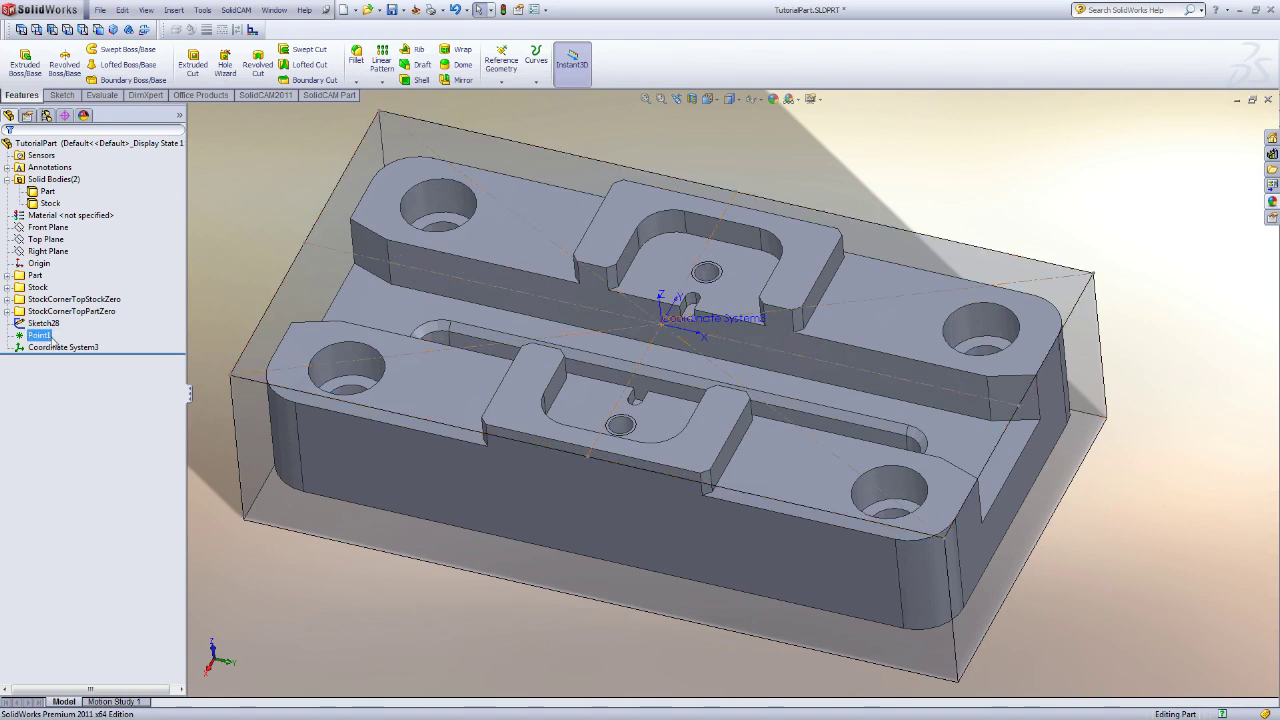
Hide the Stock body
{"action": "middle_click_drag", "start_coordinate": [340, 232], "coordinate": [366, 235], "text": "ctrl"}
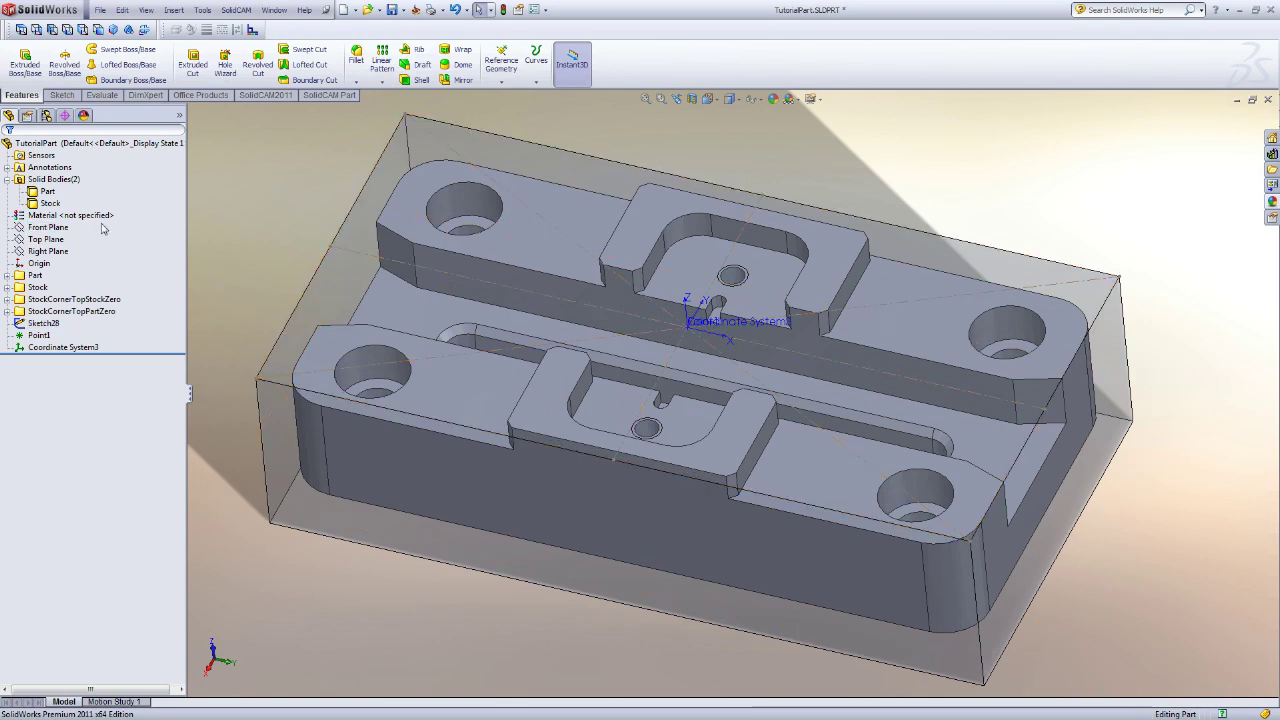
{"action": "left_click", "coordinate": [50, 204]}
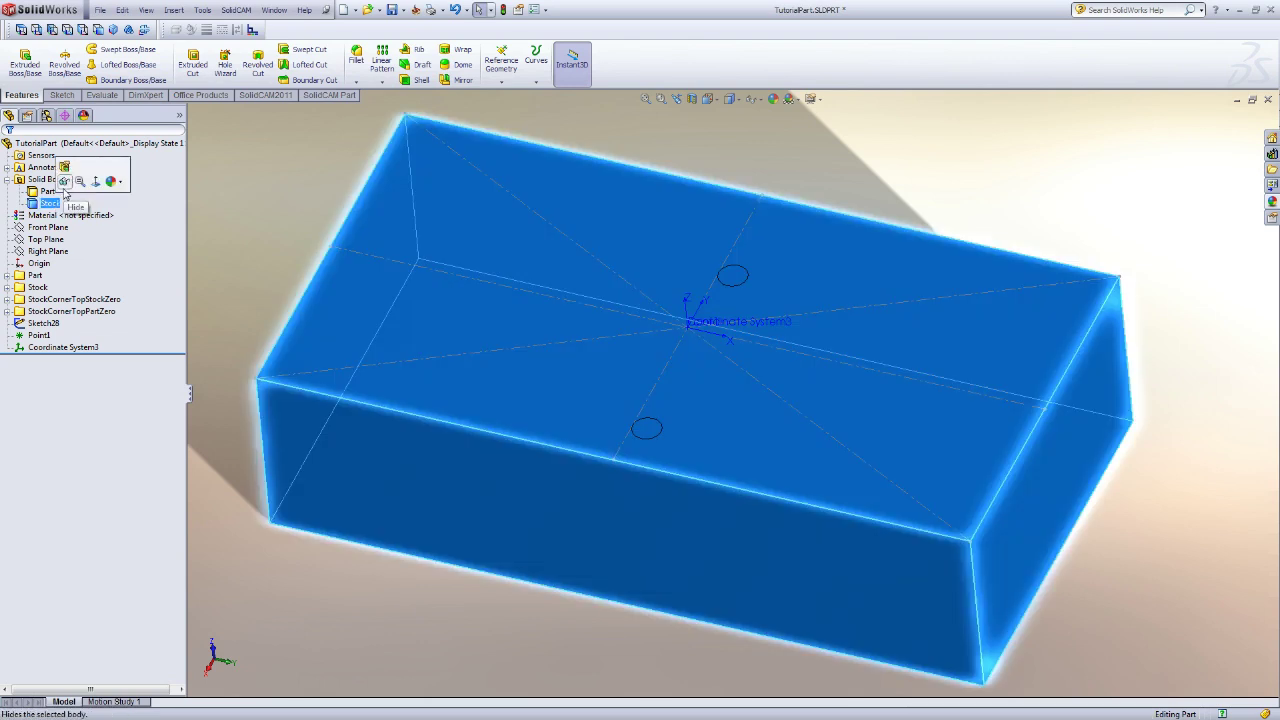
{"action": "left_click", "coordinate": [64, 184]}
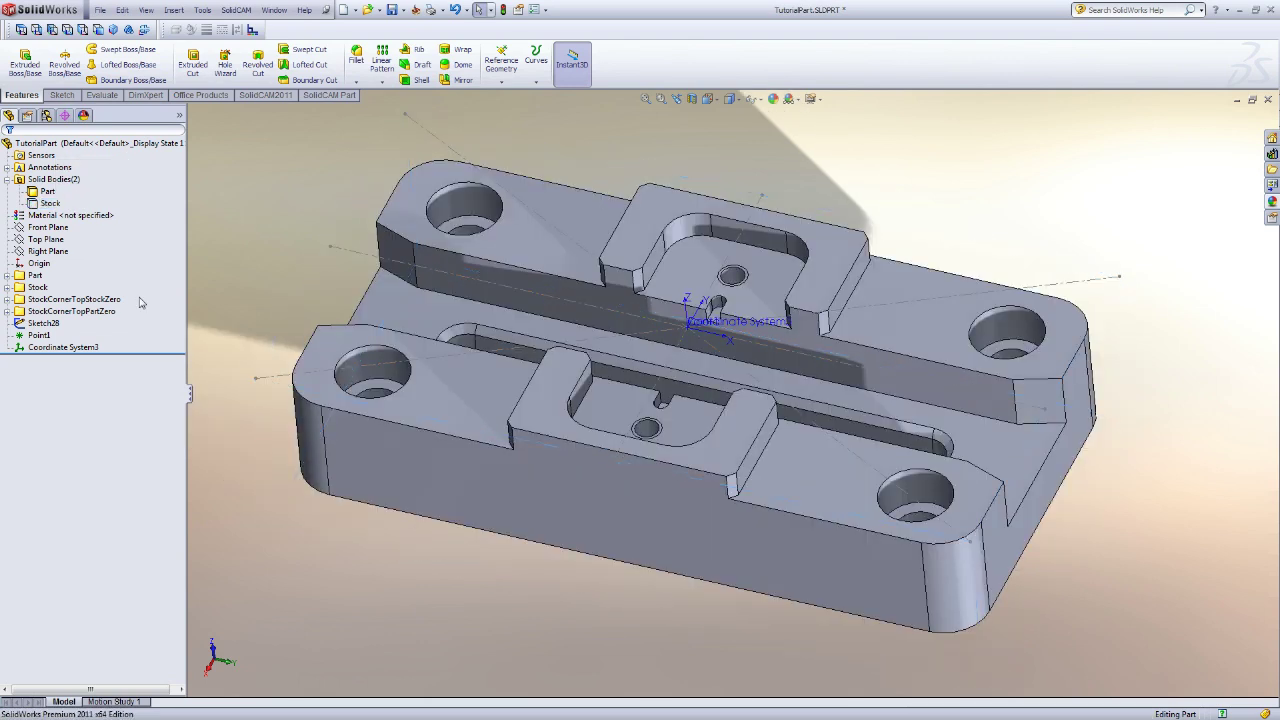
Move Sketch28's plane onto the part's raised U-shaped top face
{"action": "left_click", "coordinate": [45, 323]}
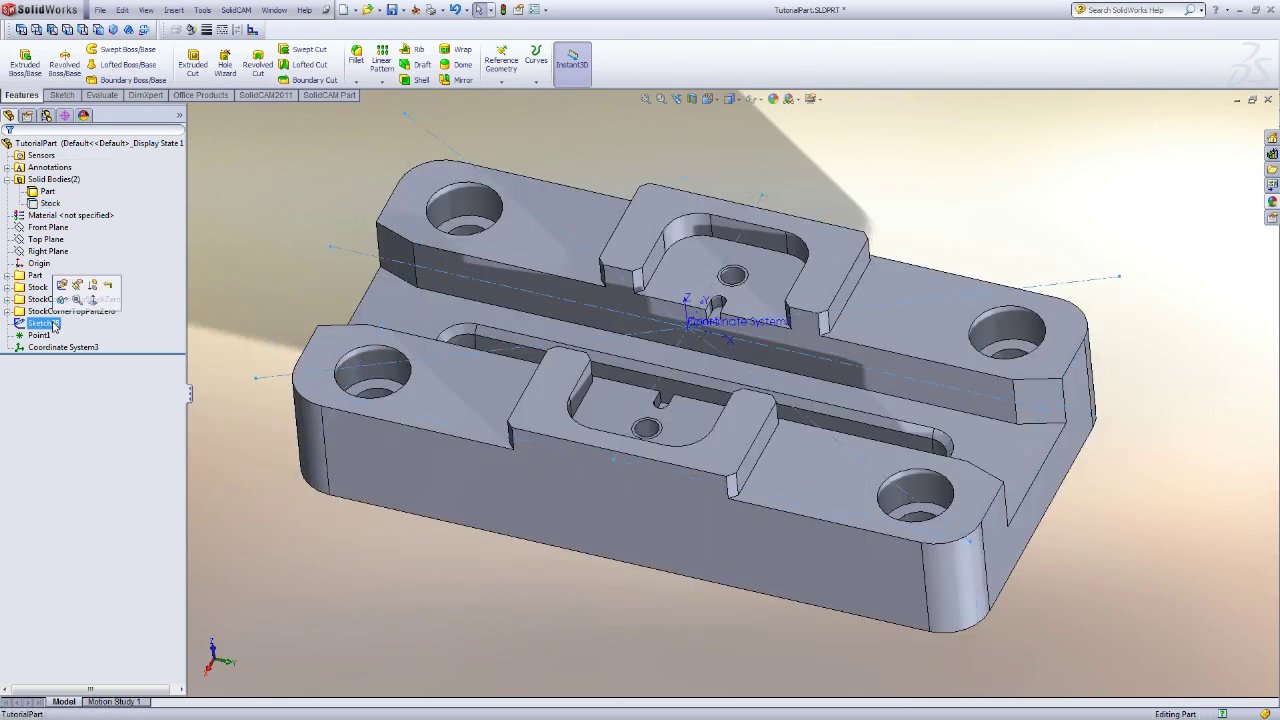
{"action": "left_click", "coordinate": [77, 293]}
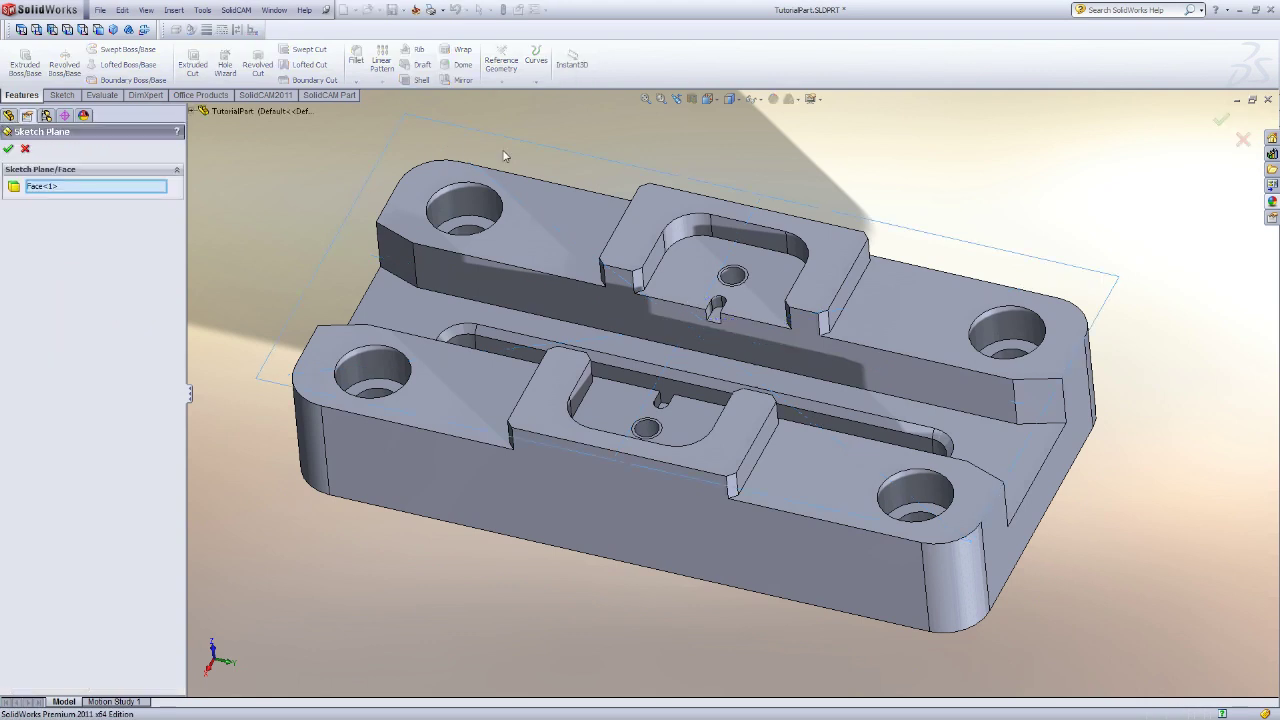
{"action": "left_click", "coordinate": [648, 262]}
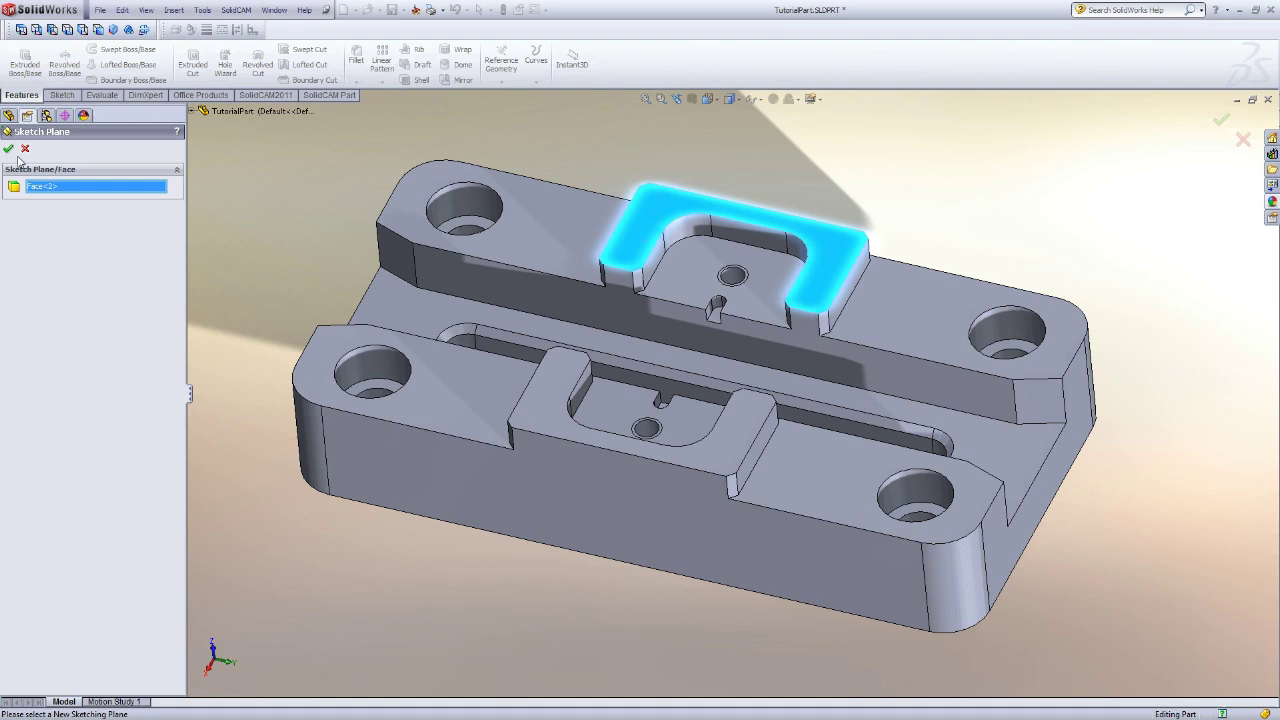
{"action": "right_click", "coordinate": [337, 206]}
{"action": "middle_click_drag", "start_coordinate": [287, 300], "coordinate": [327, 153]}
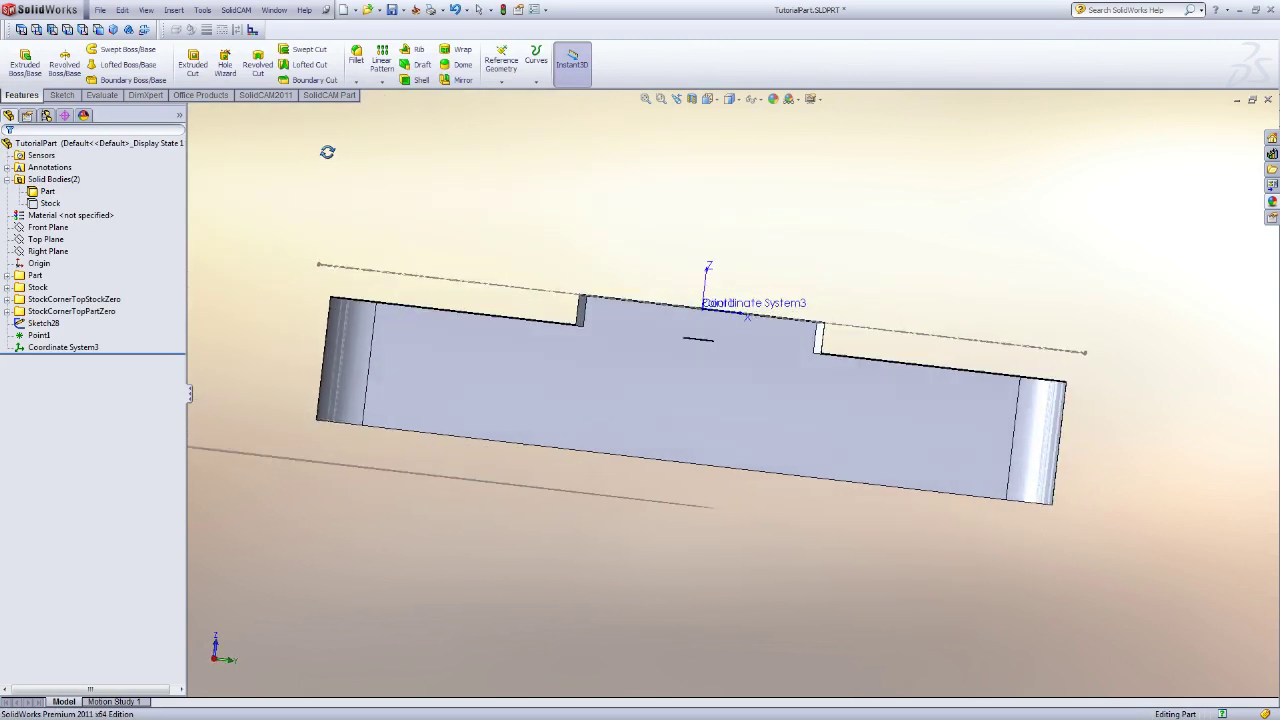
Inspect Point1 and Coordinate System3 in an isometric view fitted to the whole part
{"action": "scroll", "coordinate": [647, 258], "scroll_direction": "down", "scroll_amount": 2}
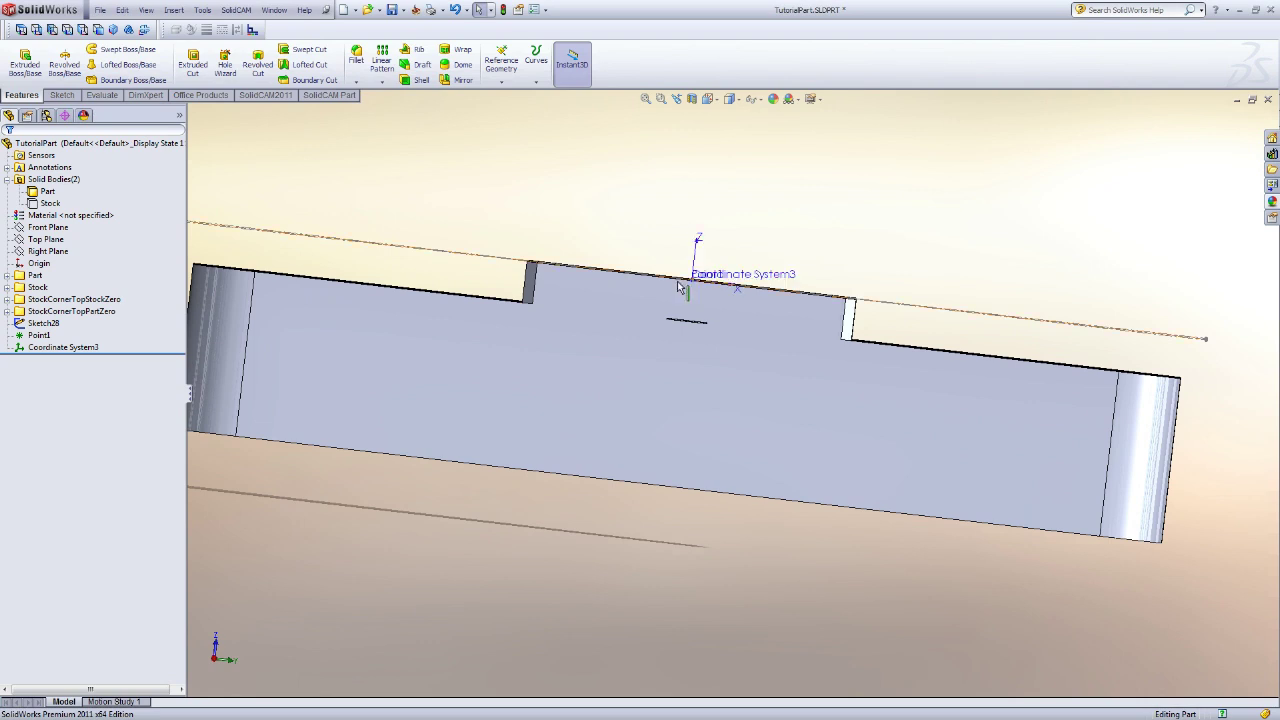
{"action": "key", "text": "ctrl+7"}
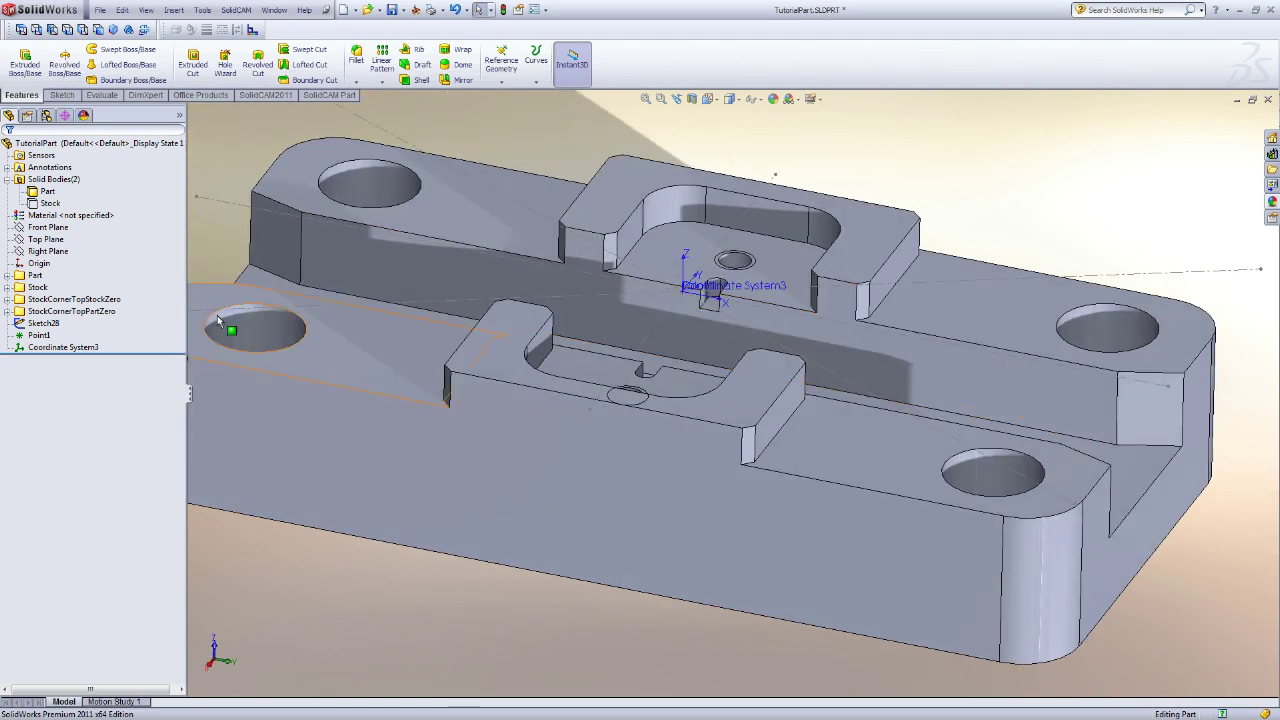
{"action": "left_click", "coordinate": [40, 335]}
{"action": "left_click", "coordinate": [48, 348], "text": "ctrl"}
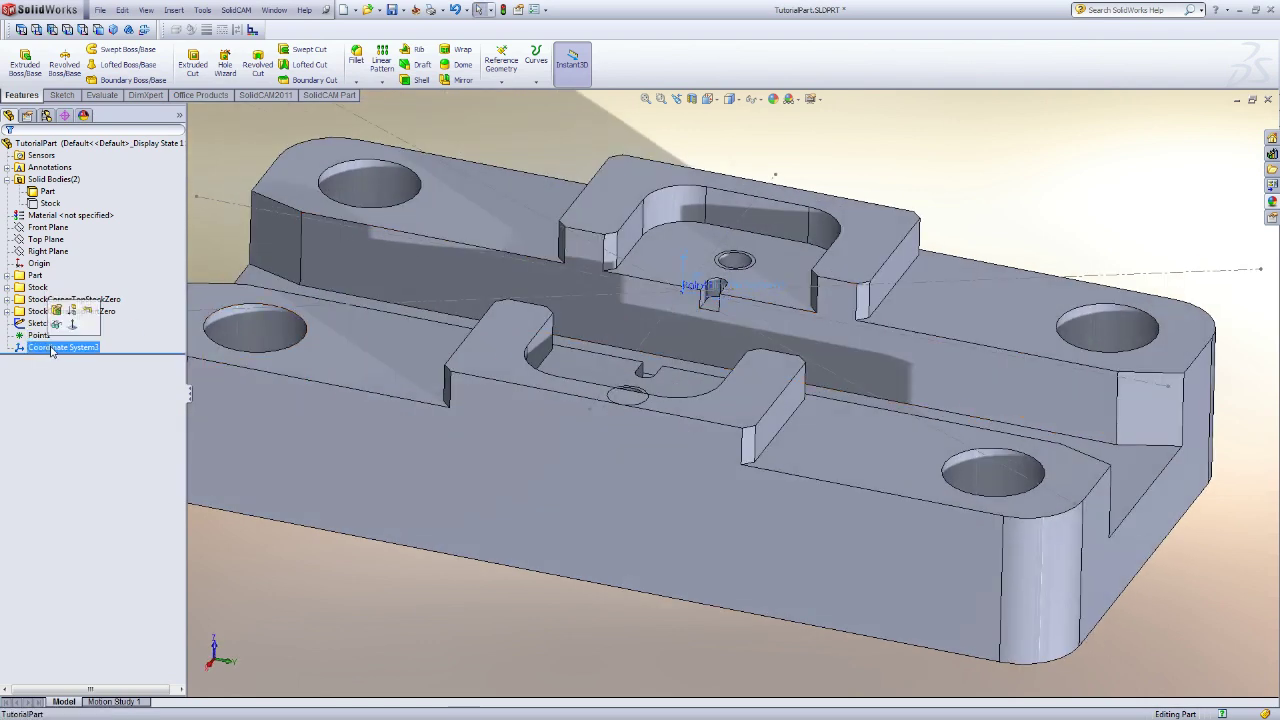
{"action": "key", "text": "f"}
{"action": "left_click", "coordinate": [323, 183]}
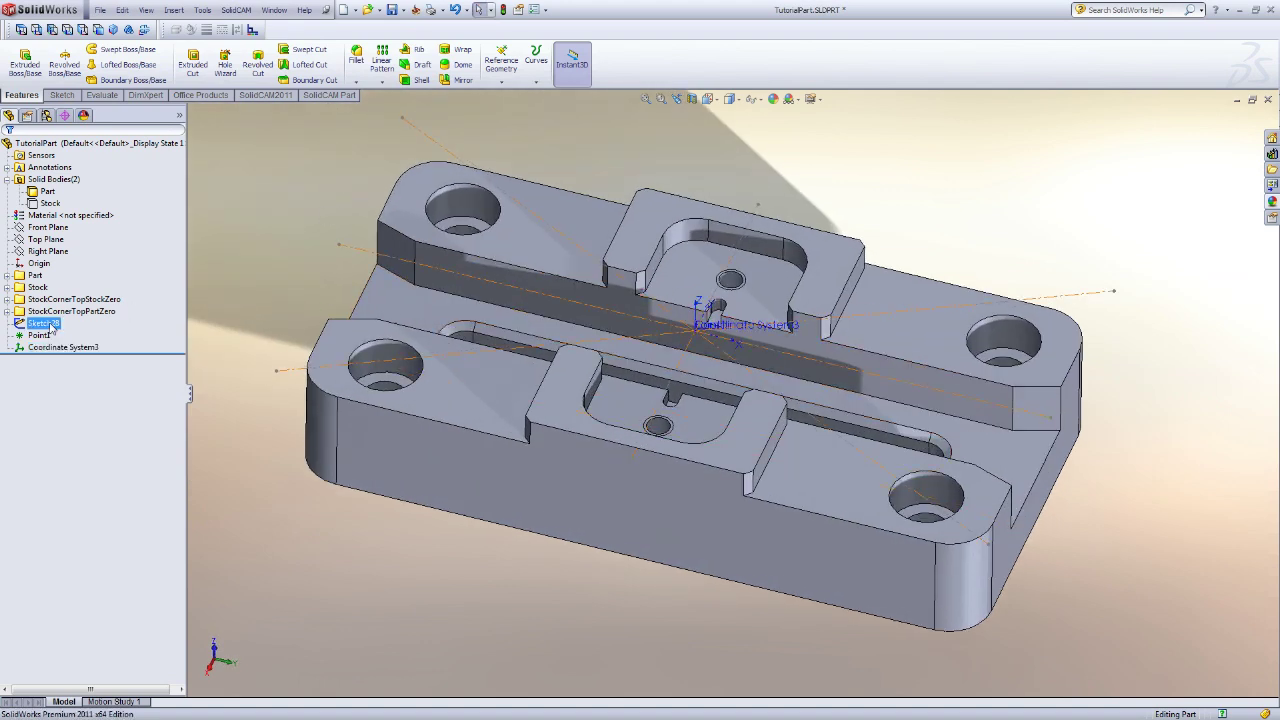
Show the Stock body again and orbit to see Coordinate System3 on the part's top
{"action": "left_click", "coordinate": [76, 216]}
{"action": "left_click", "coordinate": [50, 203]}
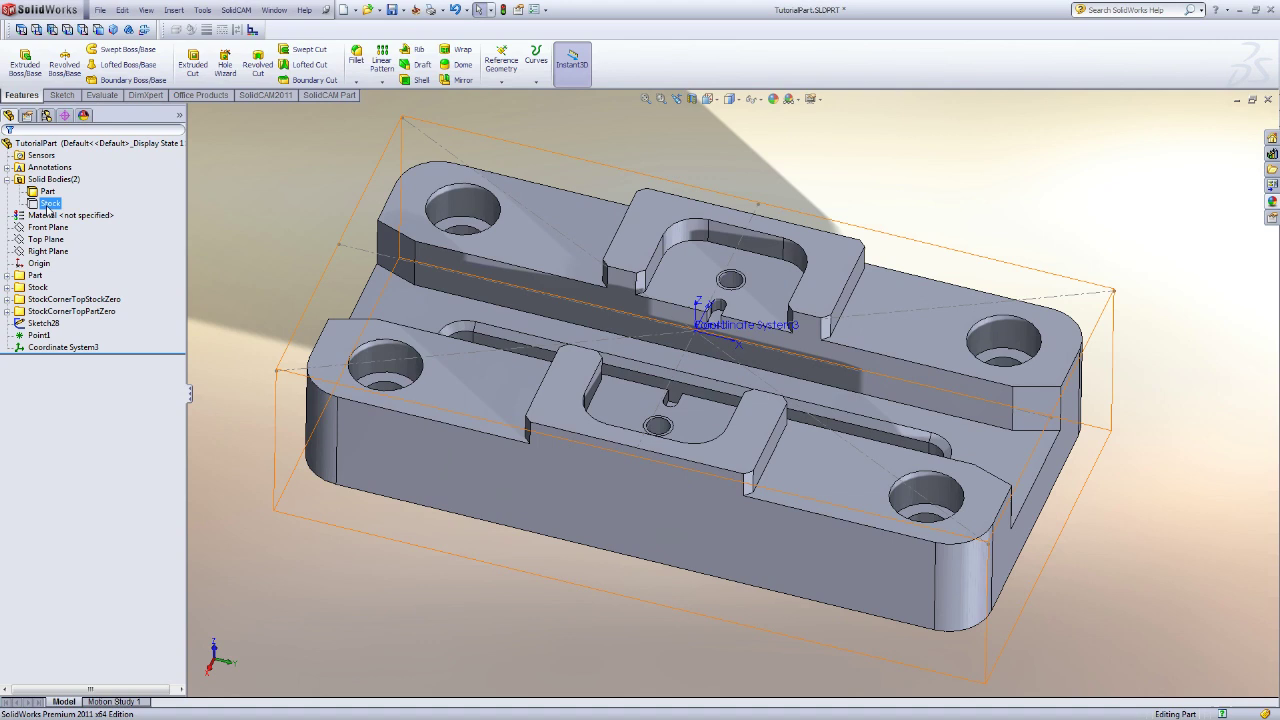
{"action": "left_click", "coordinate": [58, 180]}
{"action": "left_click", "coordinate": [257, 278]}
{"action": "middle_click_drag", "start_coordinate": [257, 278], "coordinate": [308, 222]}
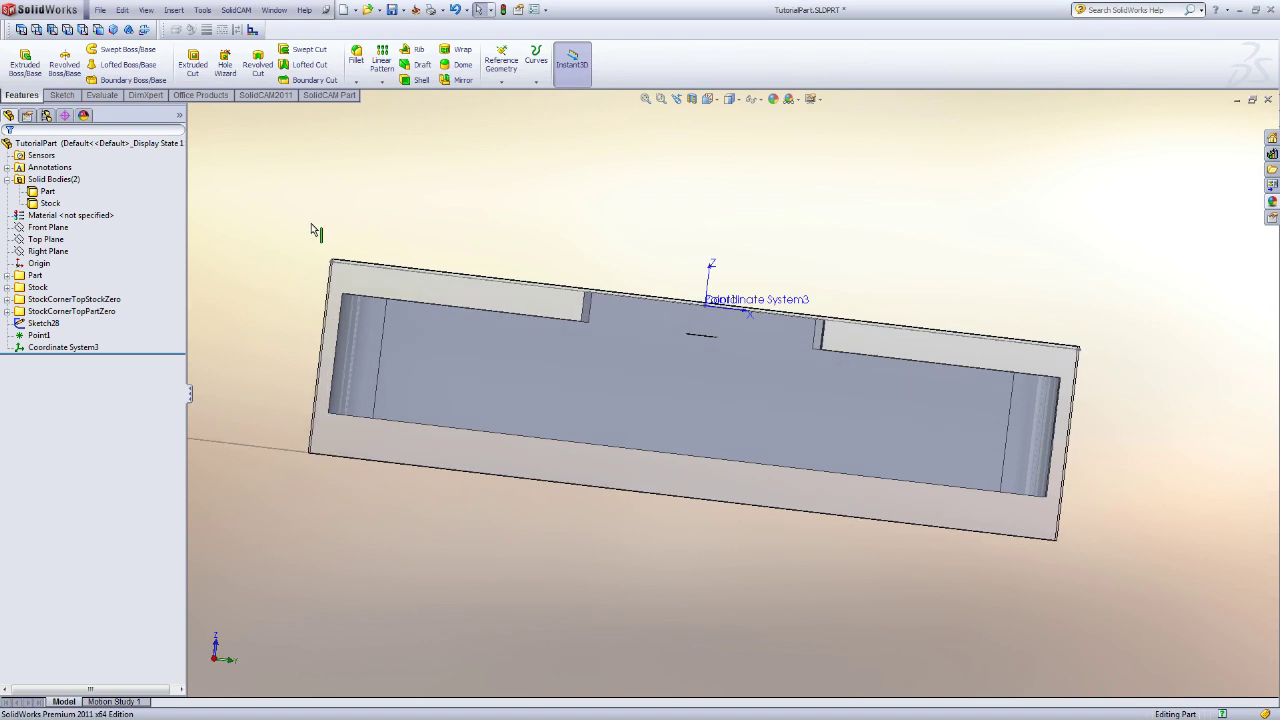
{"action": "middle_click_drag", "start_coordinate": [311, 223], "coordinate": [420, 463]}
{"action": "scroll", "coordinate": [591, 320], "scroll_direction": "down", "scroll_amount": 5}
{"action": "middle_click_drag", "start_coordinate": [591, 320], "coordinate": [571, 354]}
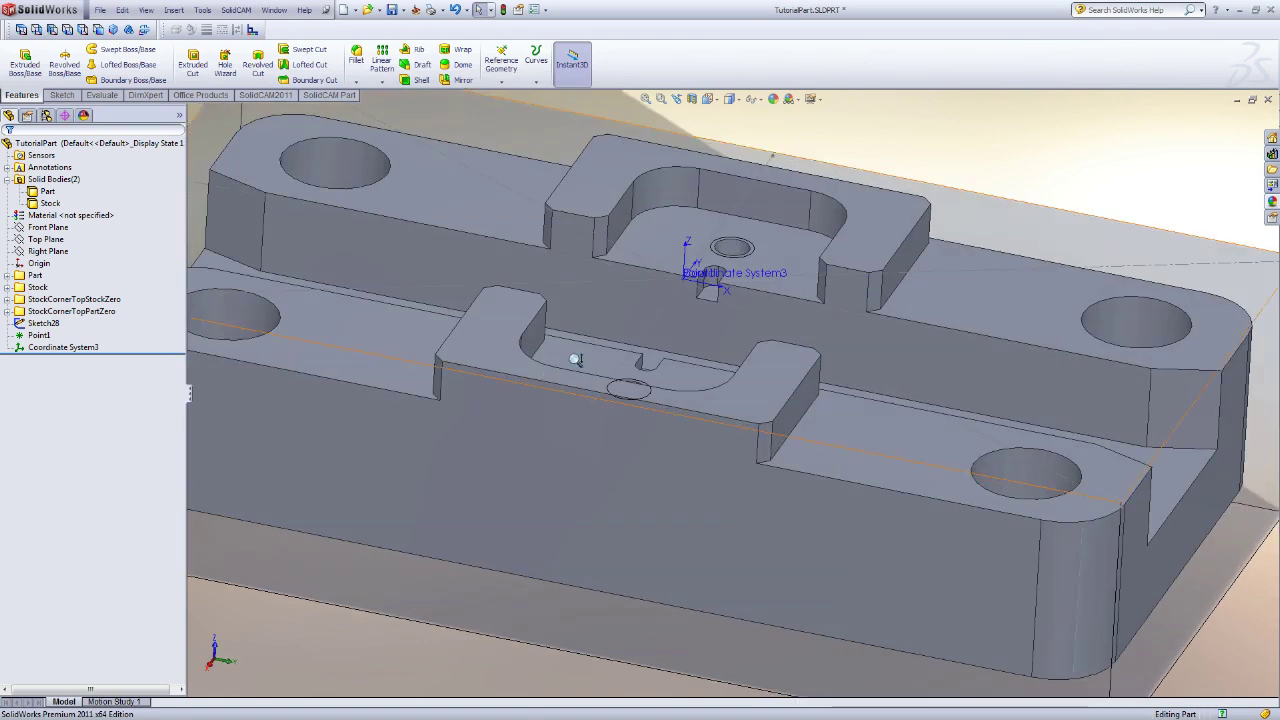
{"action": "scroll", "coordinate": [571, 354], "scroll_direction": "up", "scroll_amount": 5}
{"action": "scroll", "coordinate": [563, 411], "scroll_direction": "down", "scroll_amount": 3}
{"action": "middle_click_drag", "start_coordinate": [519, 394], "coordinate": [411, 259]}
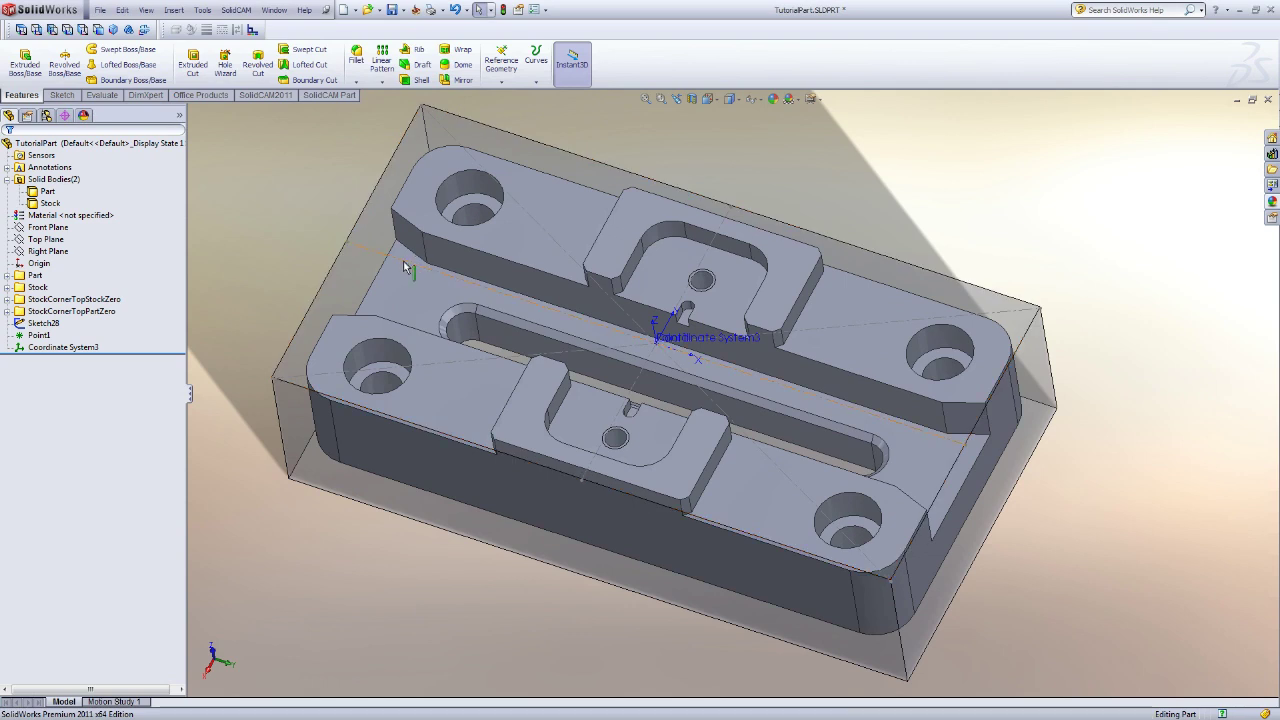
Hide Sketch28 and group Point1 and Coordinate System3 into a new folder 'StockCenterTopPart'
{"action": "left_click", "coordinate": [409, 262]}
{"action": "left_click", "coordinate": [454, 221]}
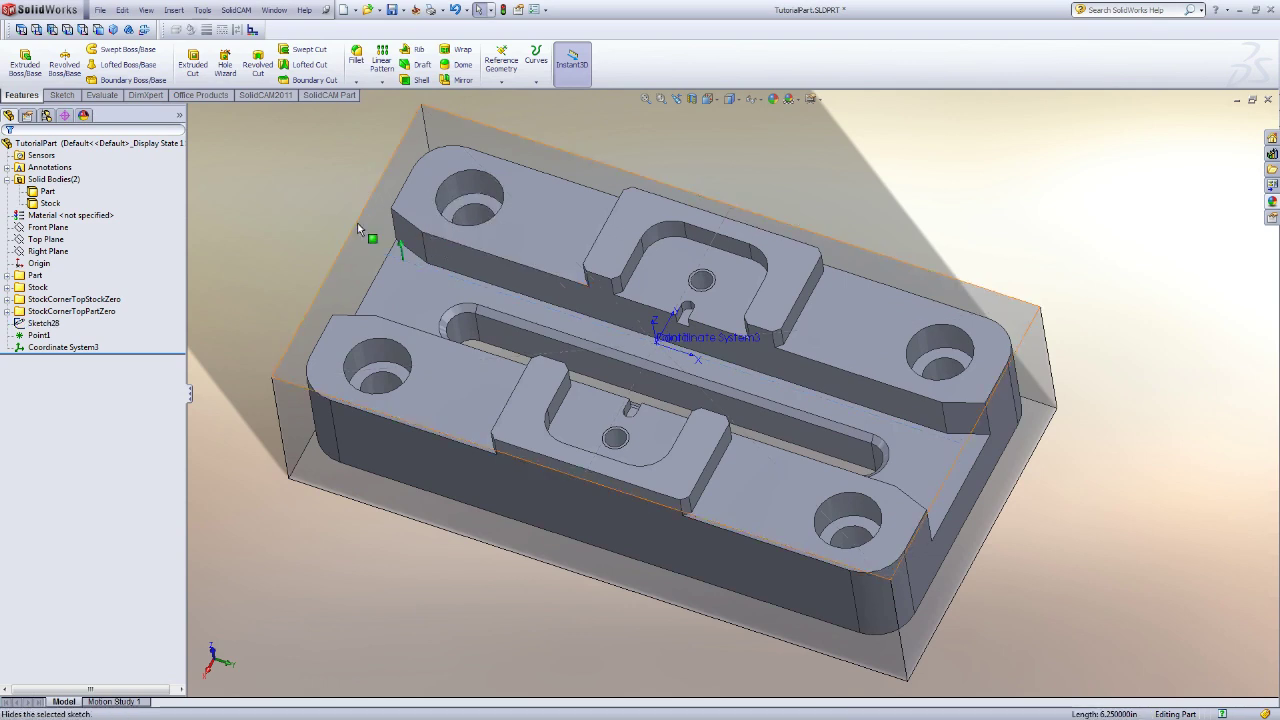
{"action": "left_click", "coordinate": [45, 347]}
{"action": "left_click", "coordinate": [40, 335], "text": "ctrl"}
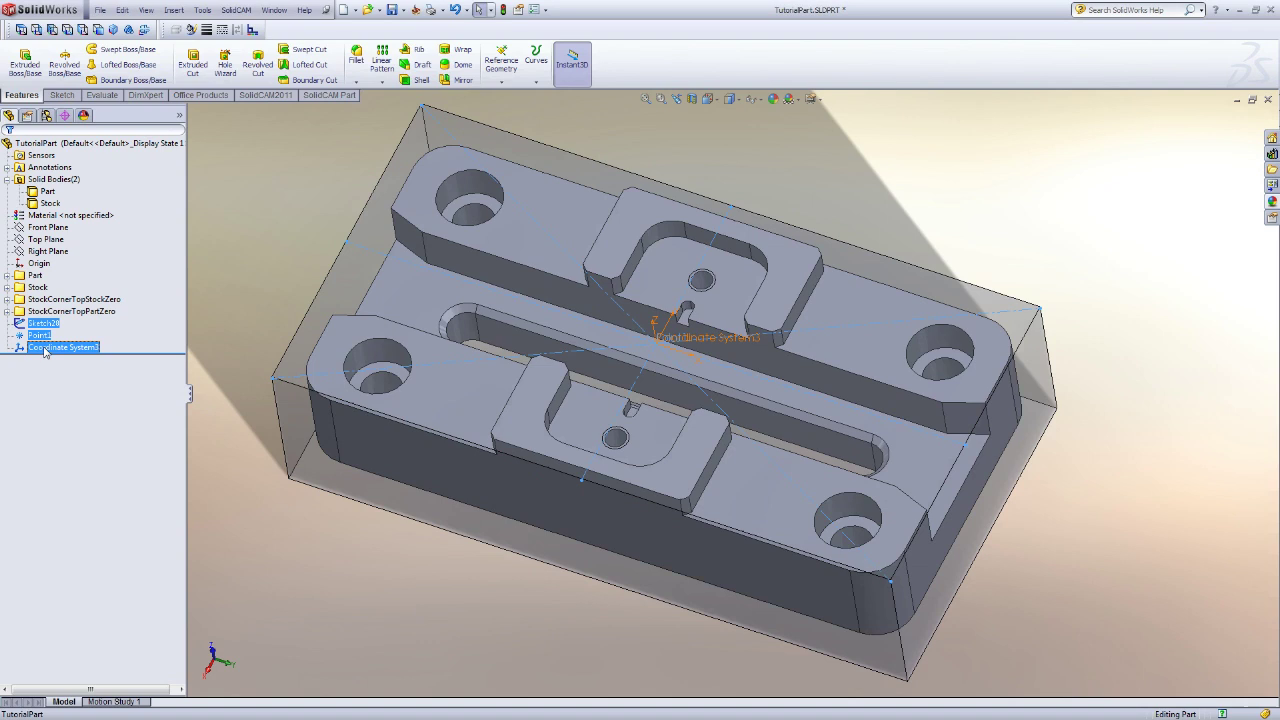
{"action": "right_click", "coordinate": [45, 348]}
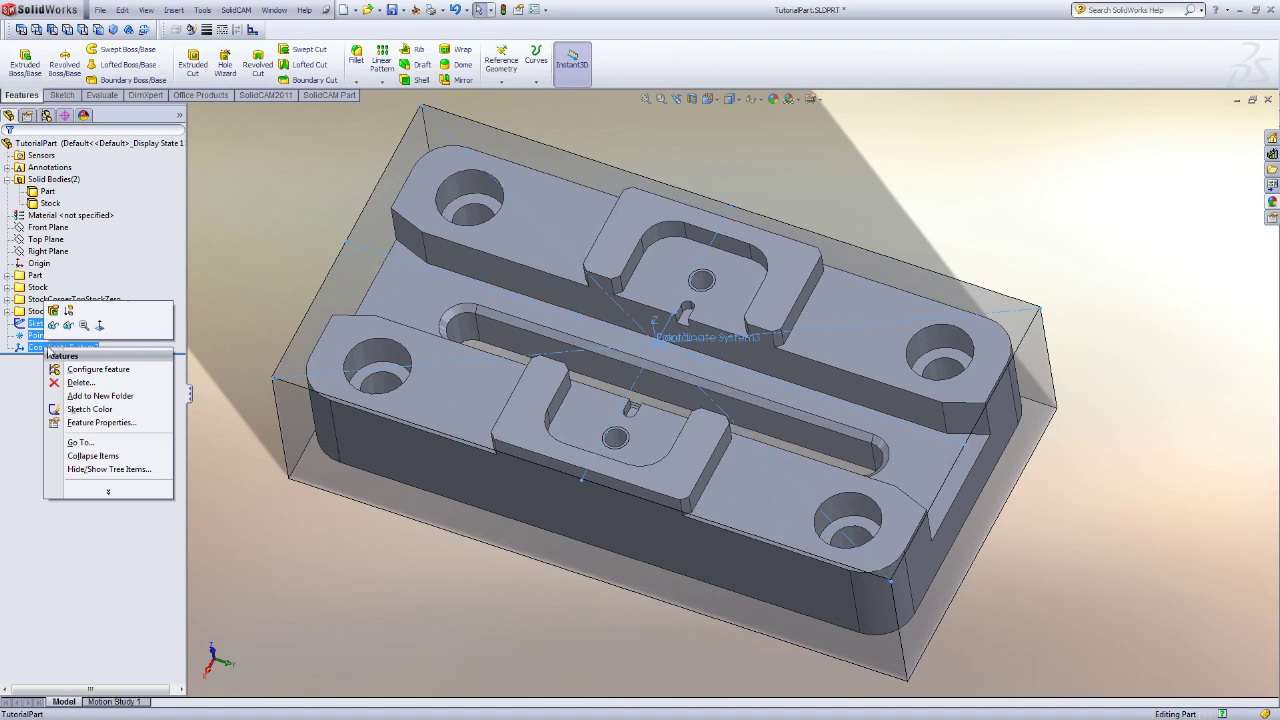
{"action": "left_click", "coordinate": [96, 396]}
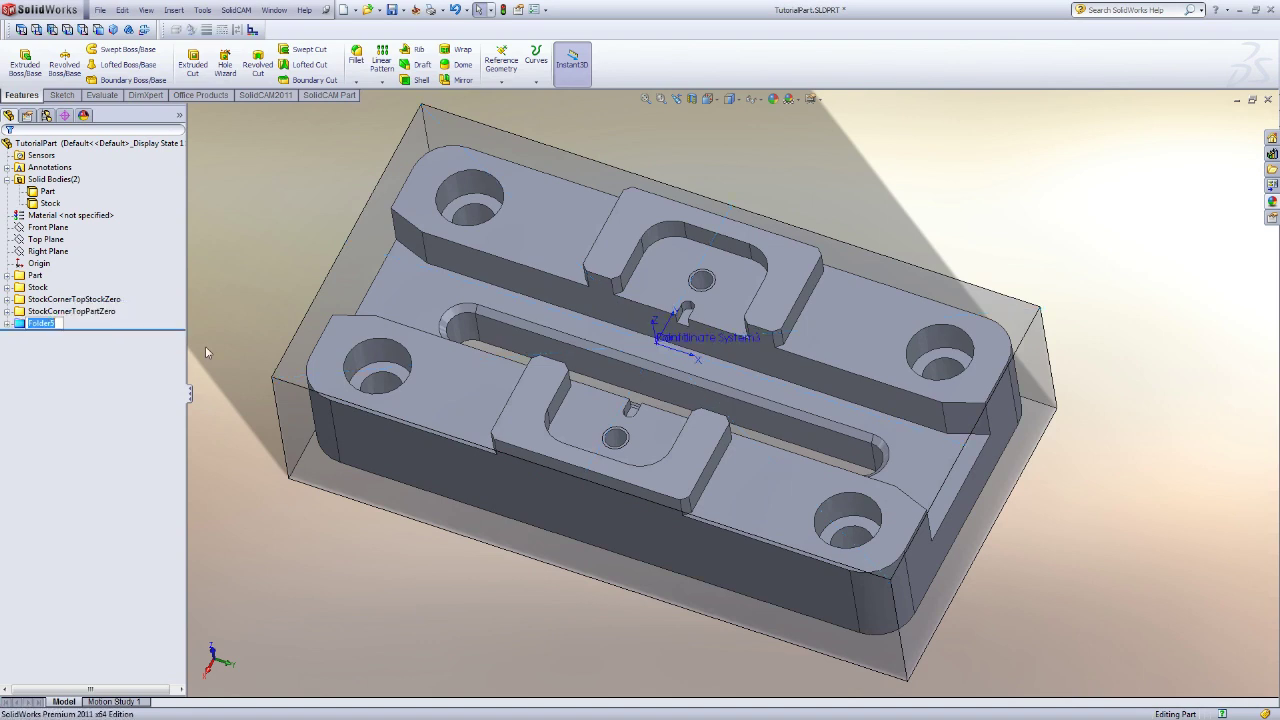
{"action": "type", "text": "StockCenterTopPart"}
{"action": "key", "text": "Return"}
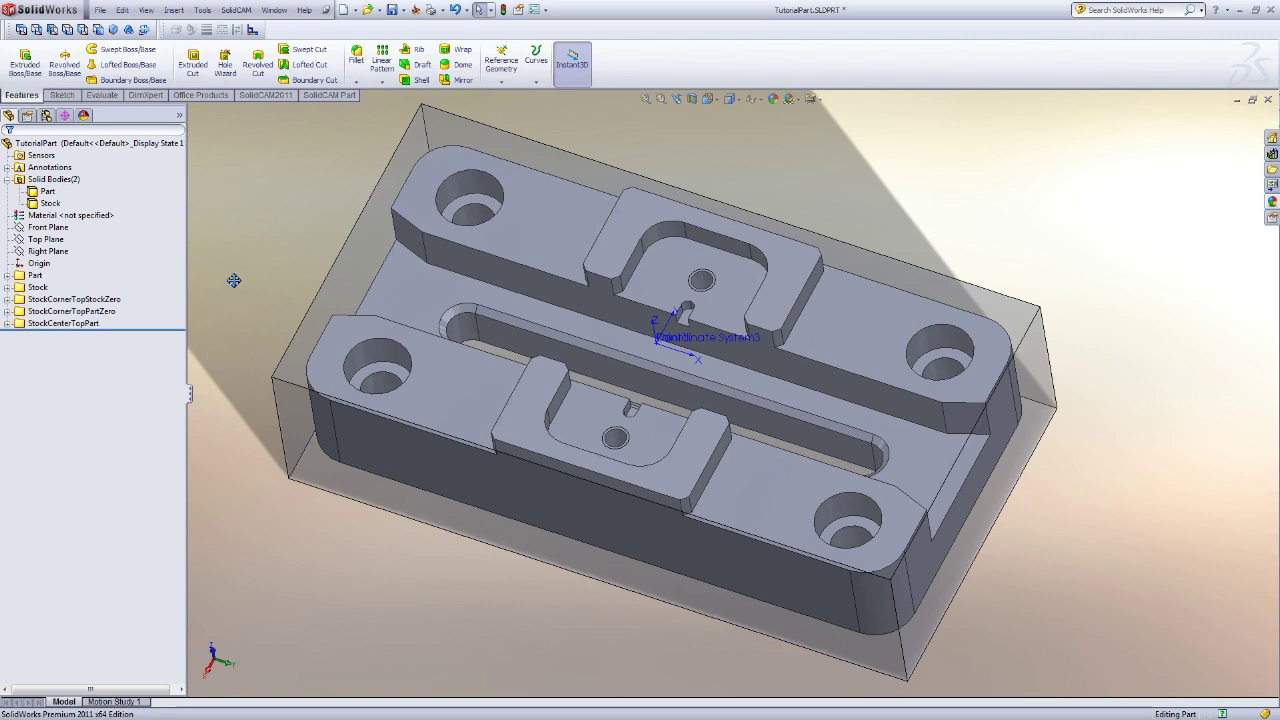
{"action": "middle_click_drag", "start_coordinate": [212, 296], "coordinate": [256, 237]}
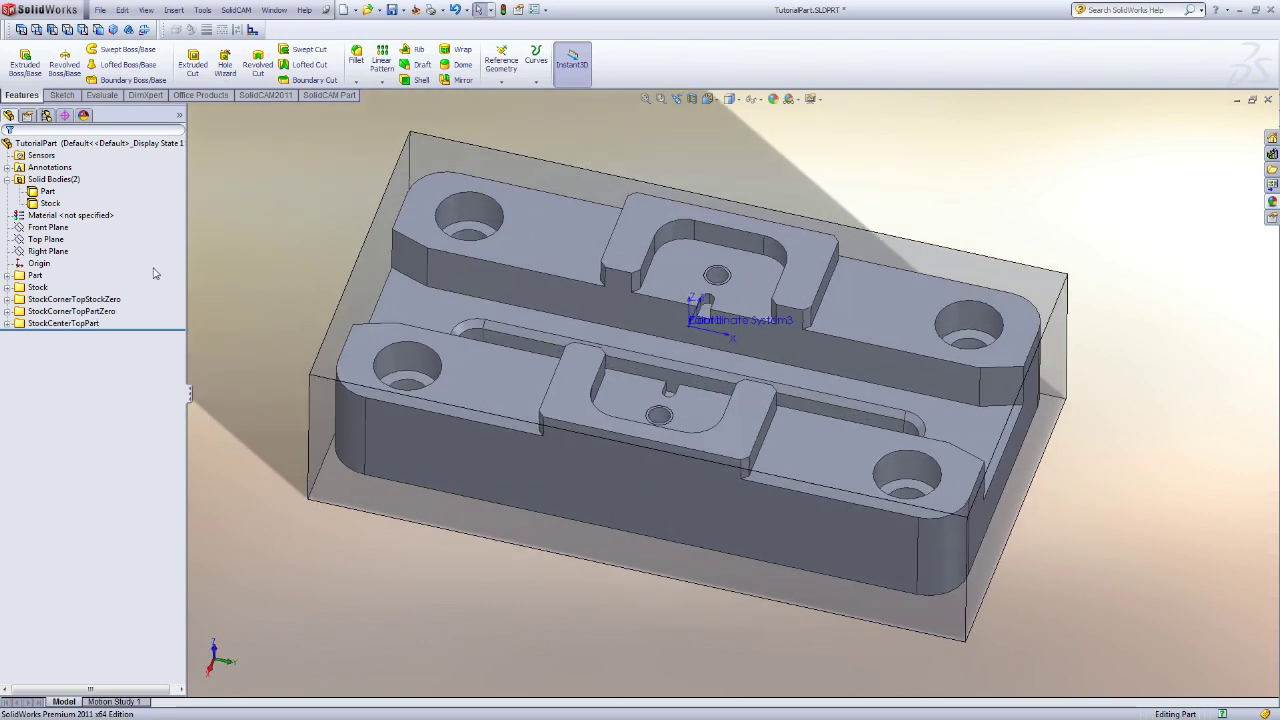